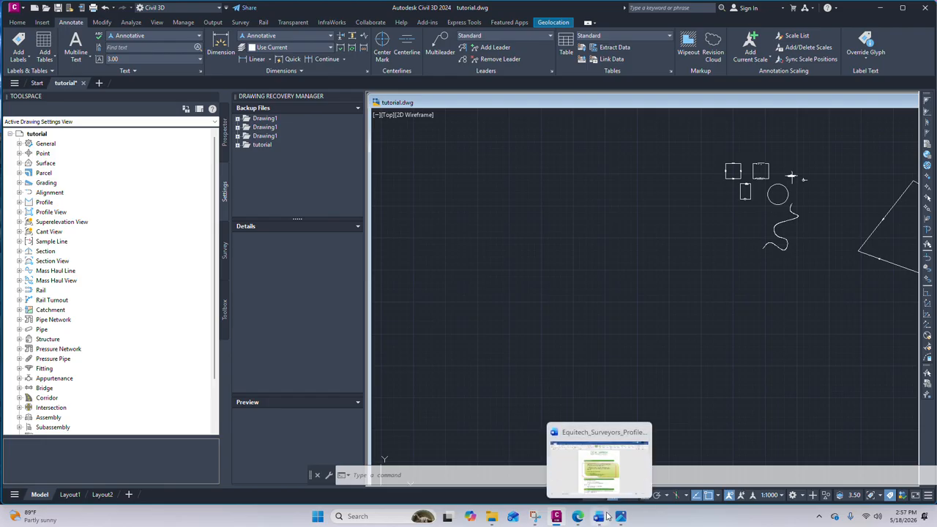
Open the scanned survey plan 700_101.jpg and examine the layout of Parcel No. 106 and its beacons L1 to L4.
left_click(621, 516)
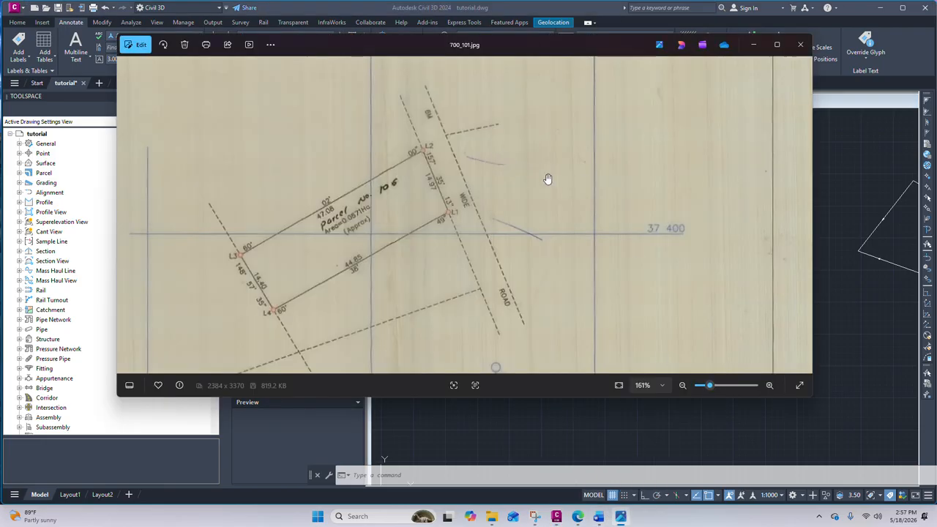
scroll(315, 249, "up", 2)
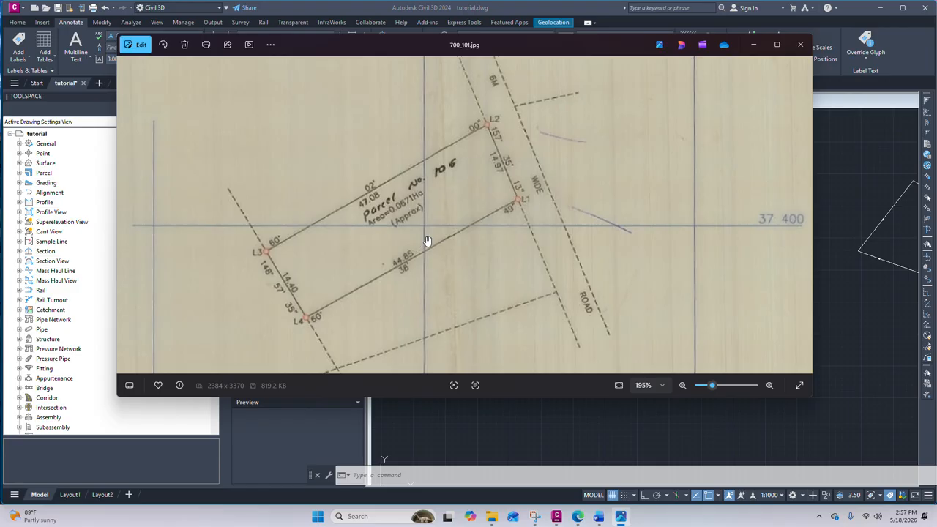
scroll(487, 176, "up", 1)
scroll(489, 189, "up", 2)
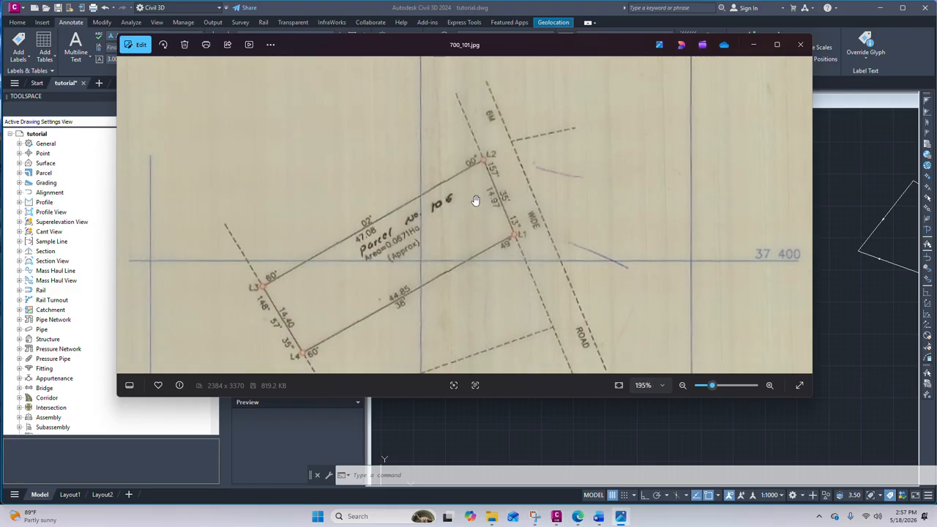
scroll(480, 179, "up", 3)
scroll(559, 240, "down", 3)
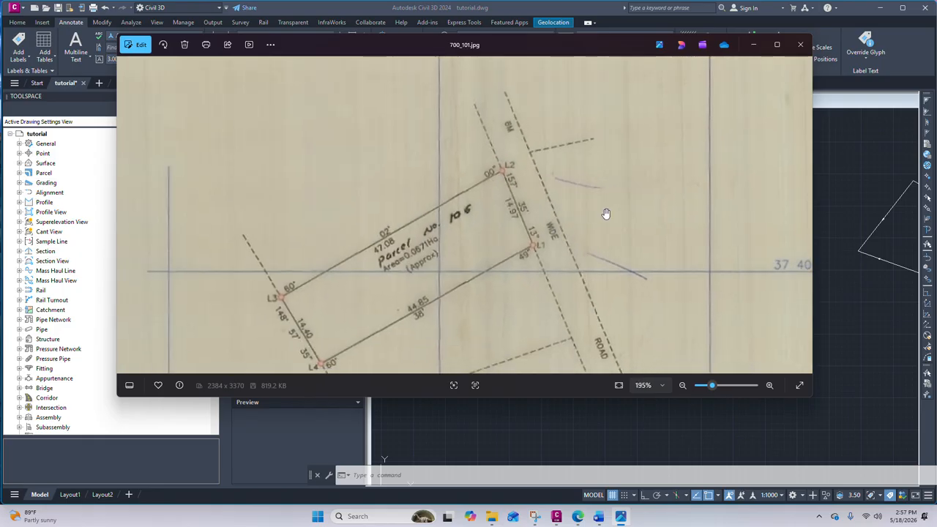
scroll(520, 155, "up", 3)
scroll(516, 183, "down", 2)
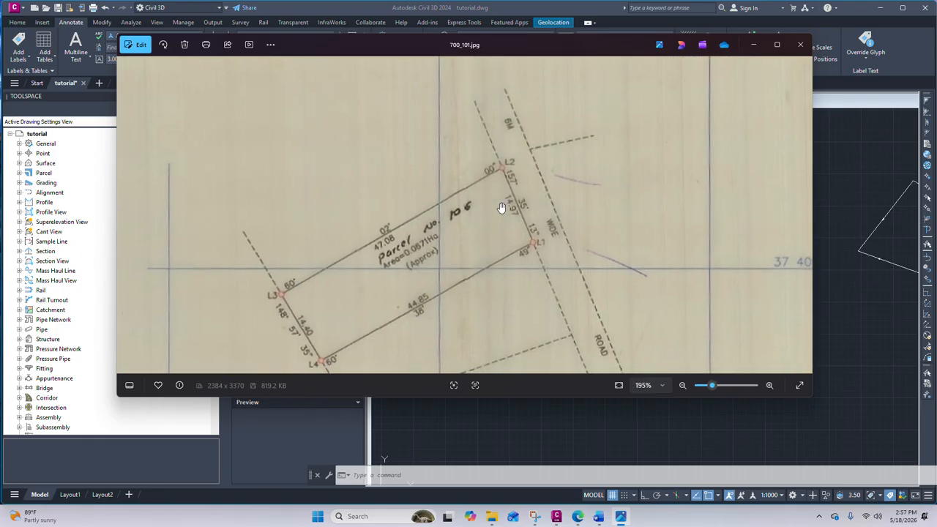
scroll(508, 268, "down", 5)
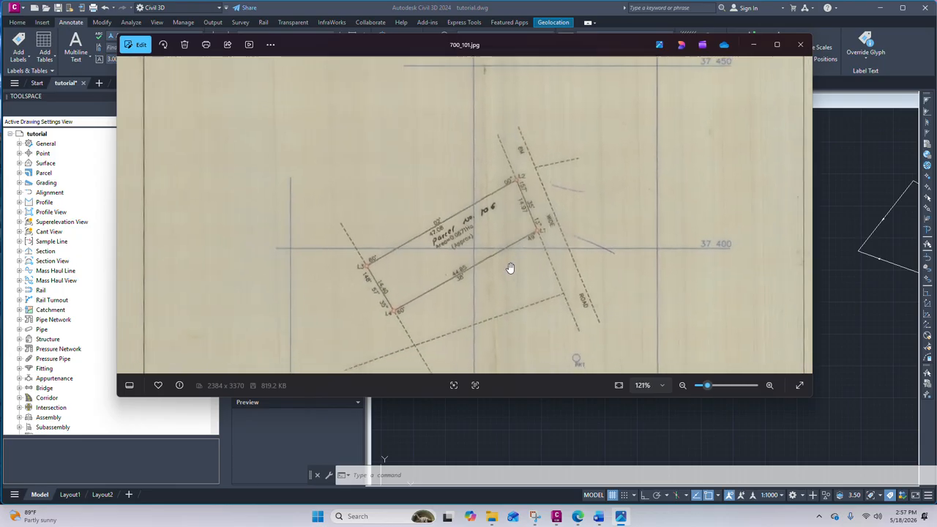
scroll(455, 260, "up", 2)
scroll(455, 260, "up", 3)
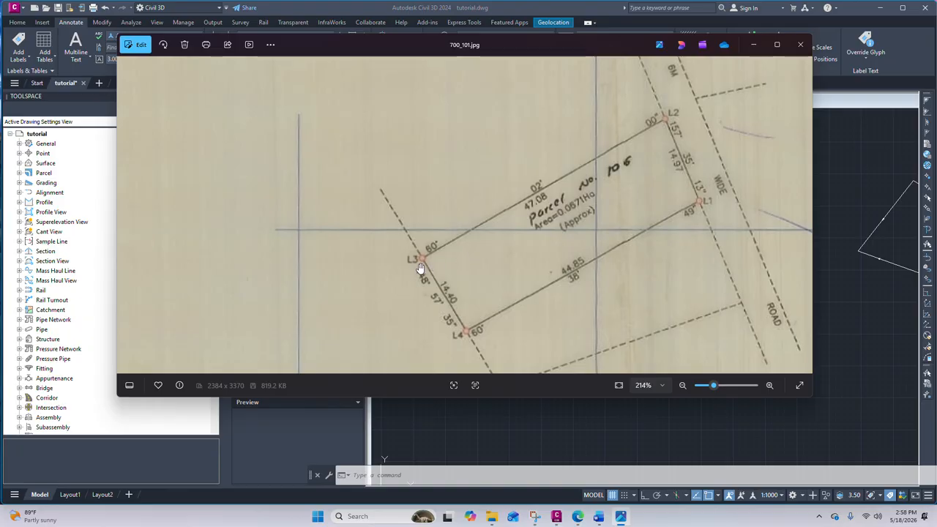
Examine the distances and bearings written along the parcel's L3–L4 and L3–L2 boundaries, then return to the drawing.
left_click_drag(420, 266, 427, 243)
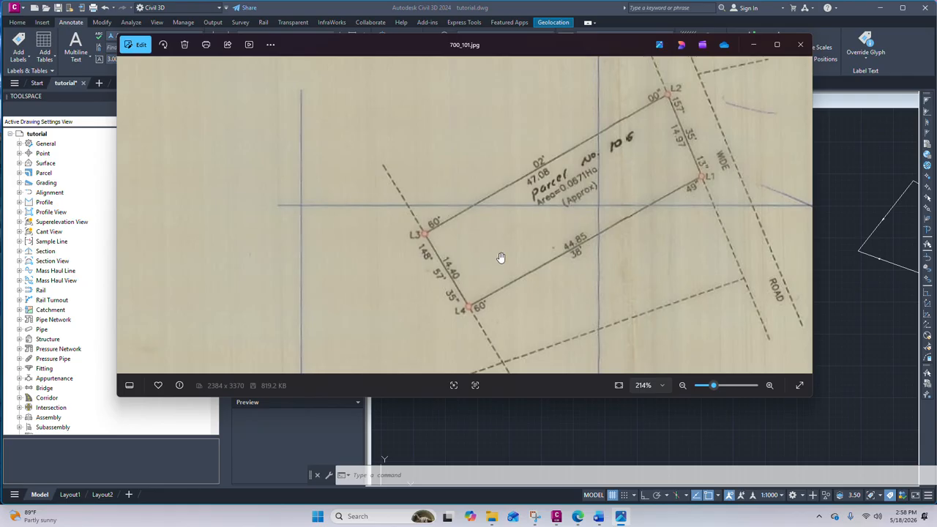
left_click_drag(424, 243, 394, 262)
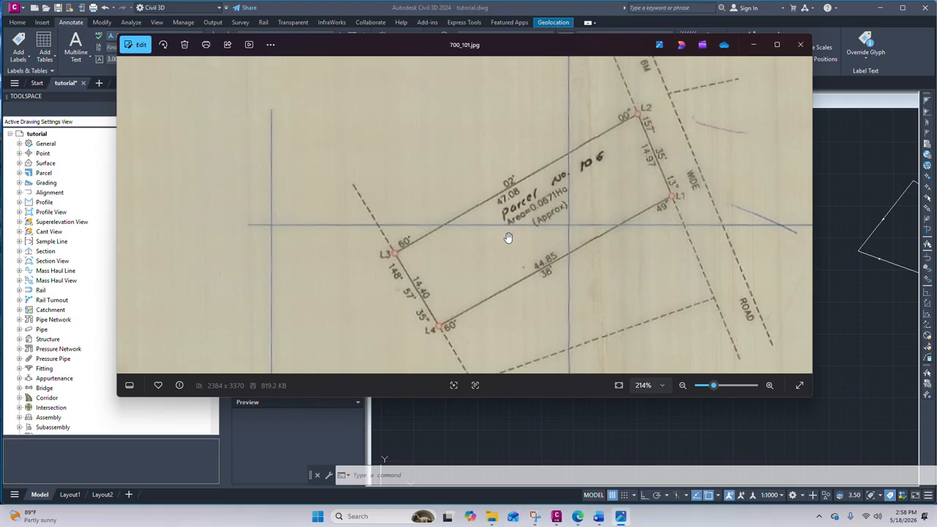
left_click_drag(497, 242, 518, 192)
scroll(385, 230, "up", 2)
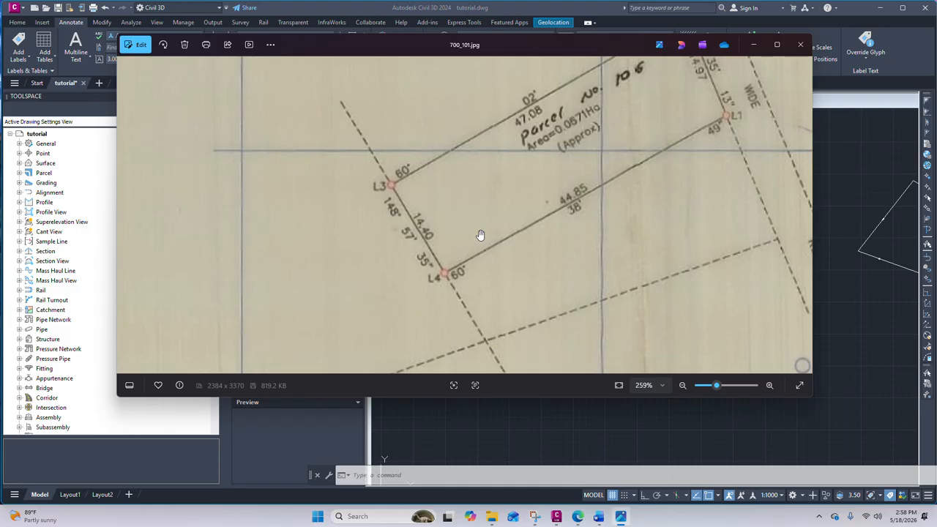
scroll(480, 235, "down", 3)
scroll(397, 218, "up", 3)
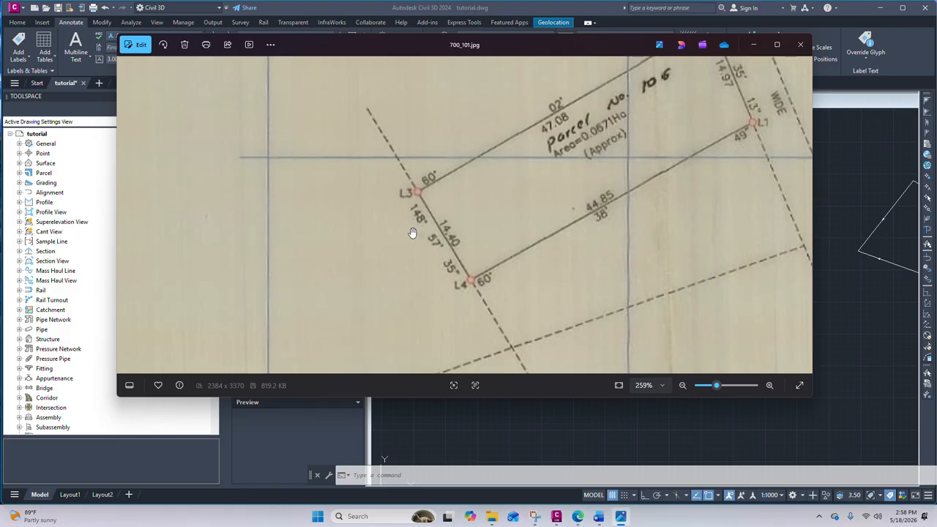
left_click_drag(571, 253, 530, 266)
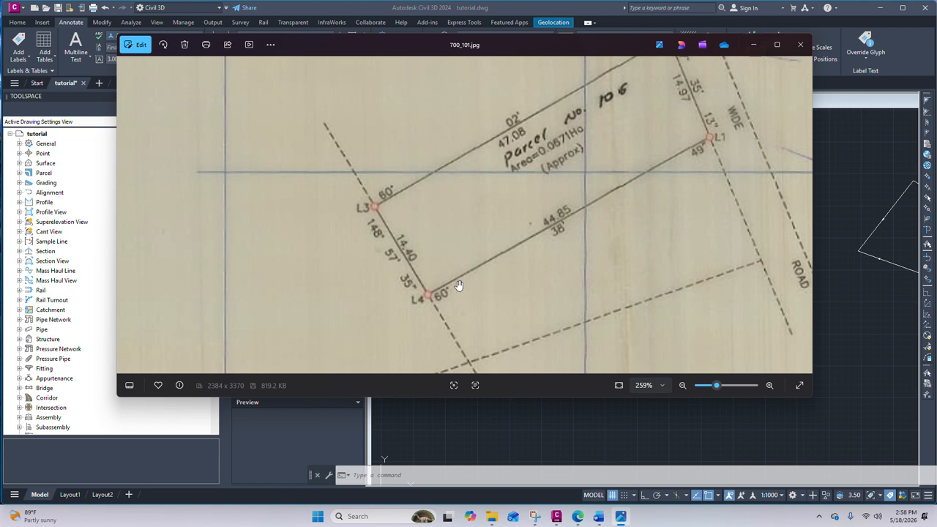
scroll(371, 209, "up", 3)
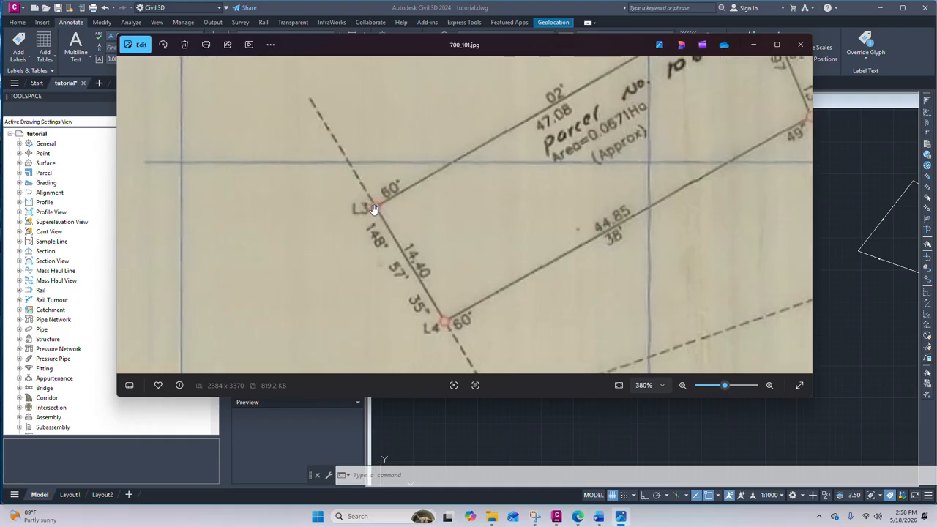
scroll(371, 249, "down", 3)
scroll(456, 180, "up", 1)
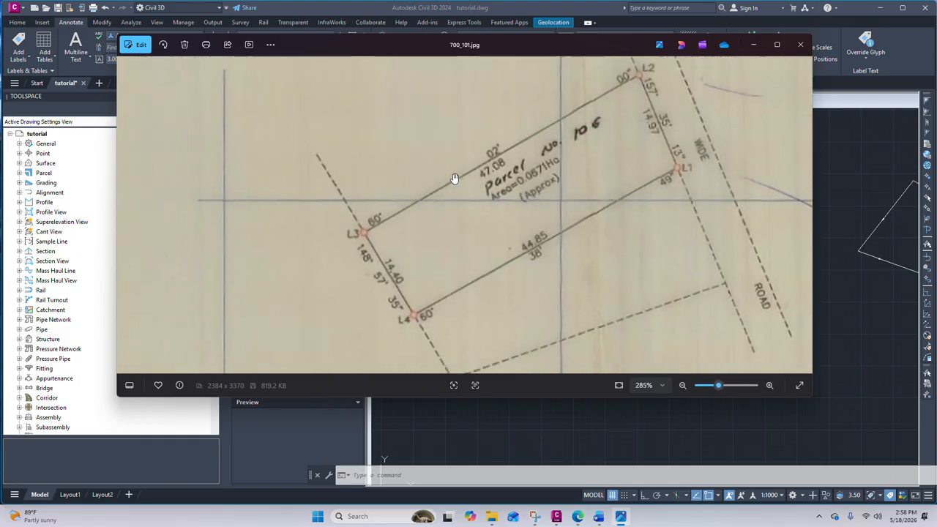
left_click_drag(509, 164, 494, 219)
scroll(356, 286, "up", 3)
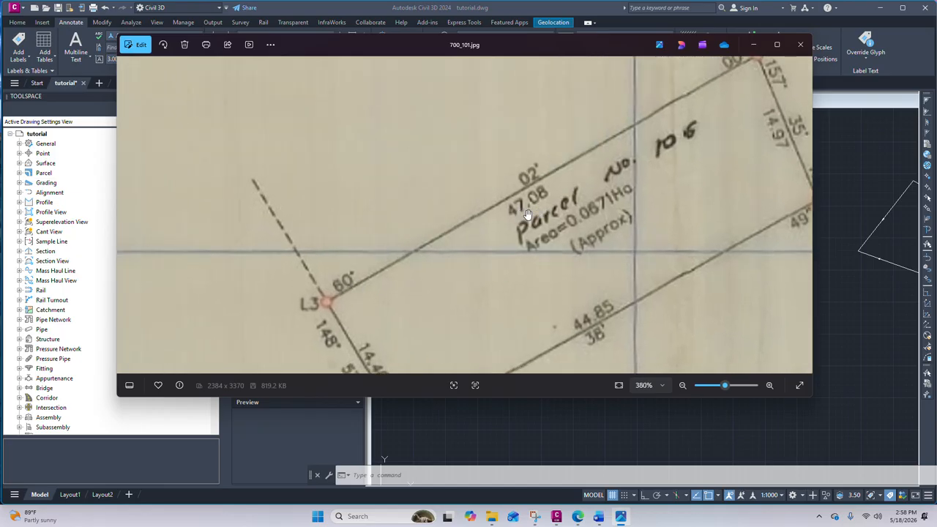
left_click_drag(432, 230, 379, 257)
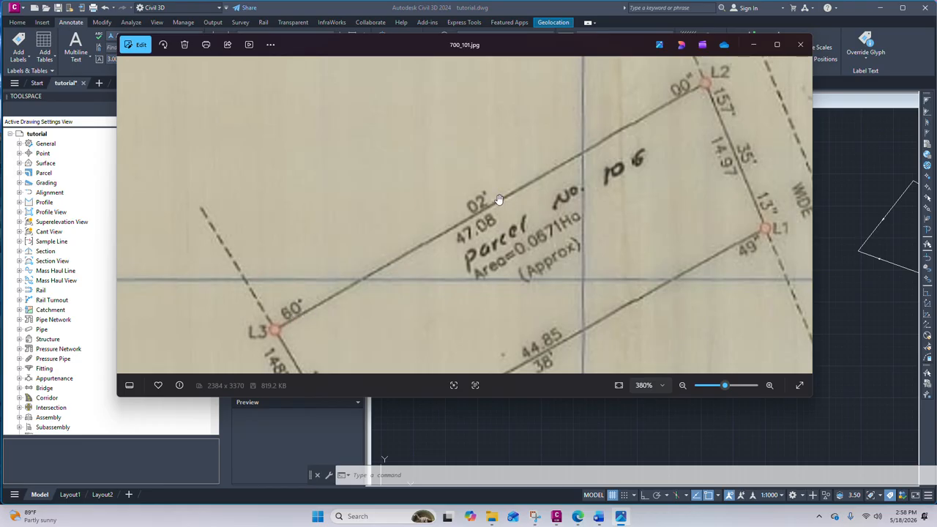
left_click_drag(461, 240, 412, 269)
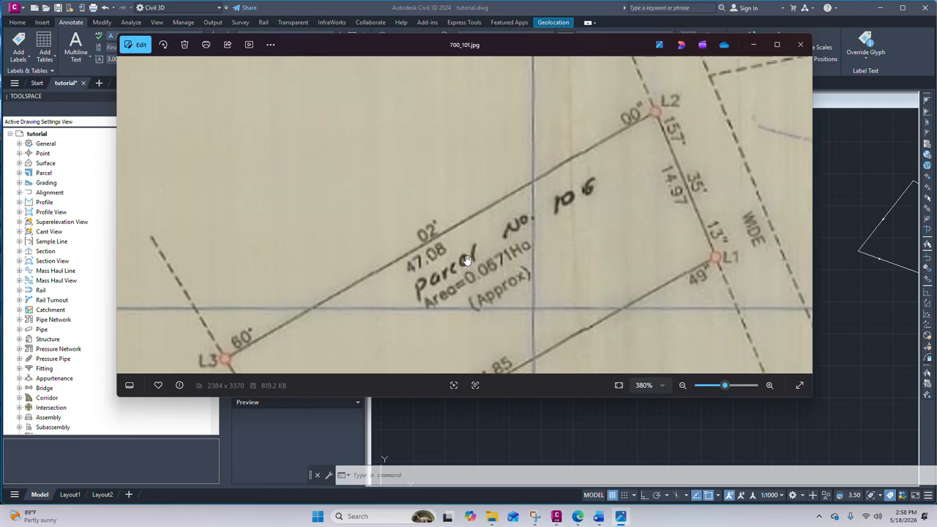
left_click(754, 45)
Draw the L3–L2 boundary as a line starting in the empty area beside the existing shapes, 47.08 long at bearing 60d02'00".
scroll(535, 269, "down", 5)
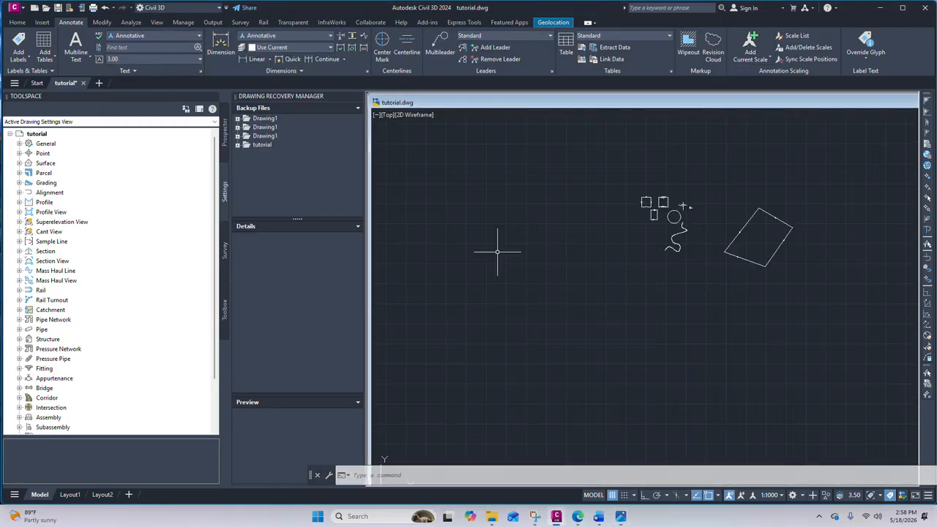
left_click(16, 22)
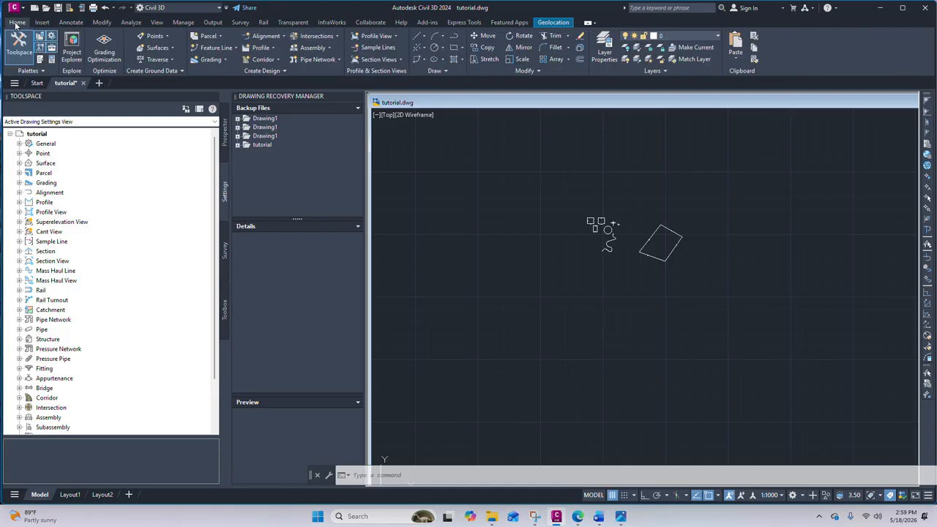
left_click(424, 37)
left_click(462, 54)
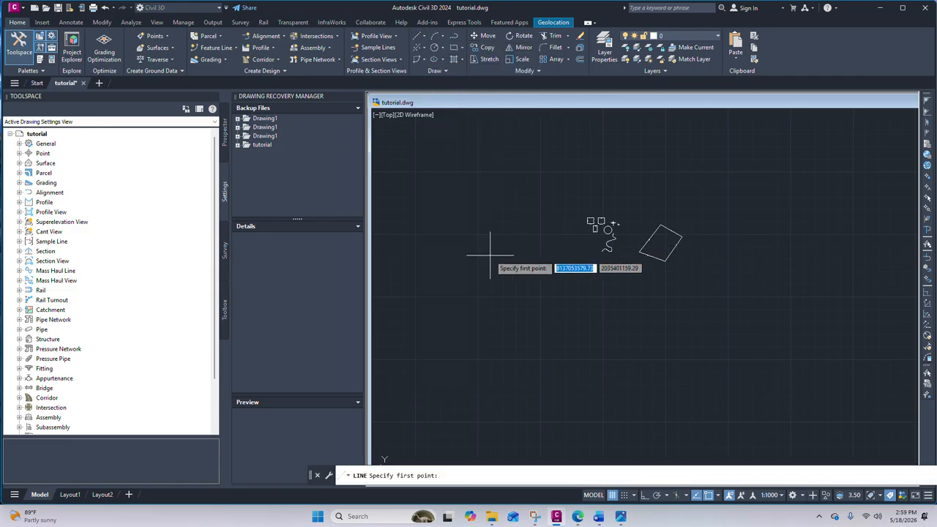
scroll(545, 271, "up", 8)
scroll(513, 279, "down", 5)
scroll(505, 271, "up", 4)
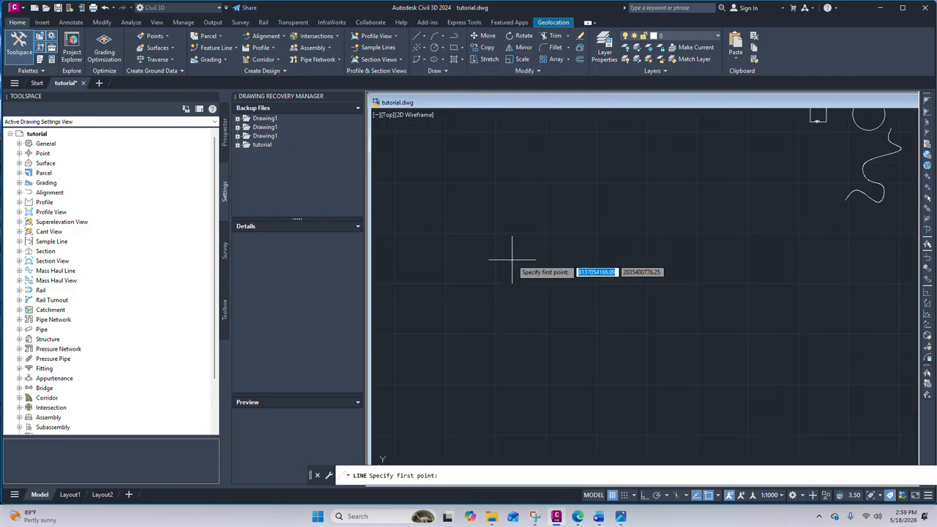
left_click(514, 258)
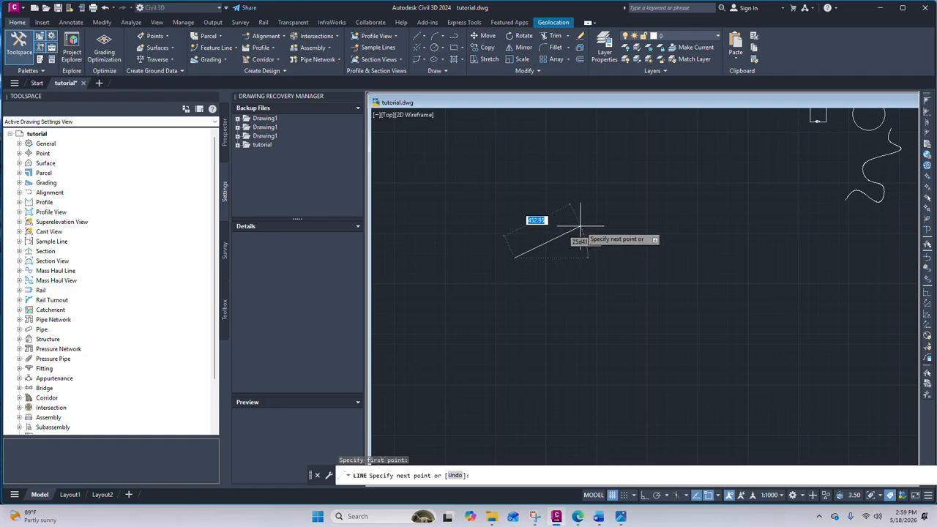
scroll(505, 265, "up", 7)
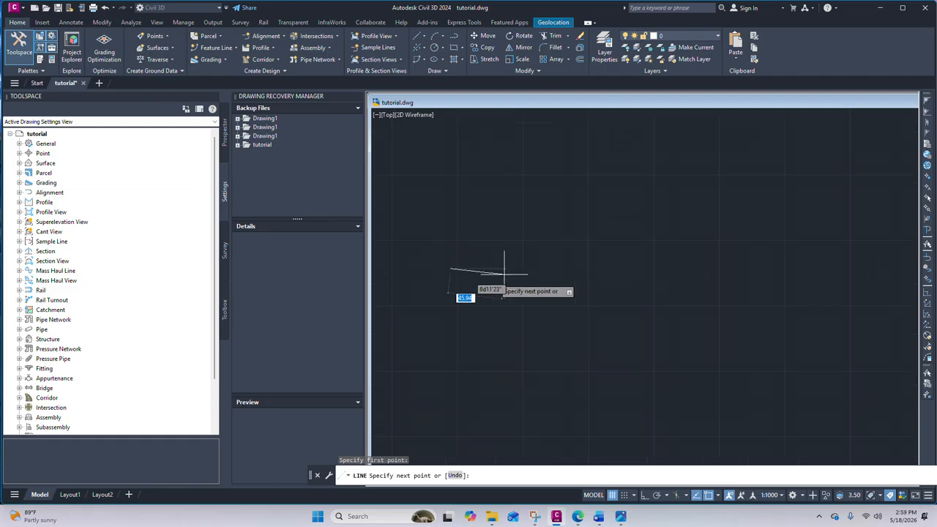
scroll(505, 282, "up", 4)
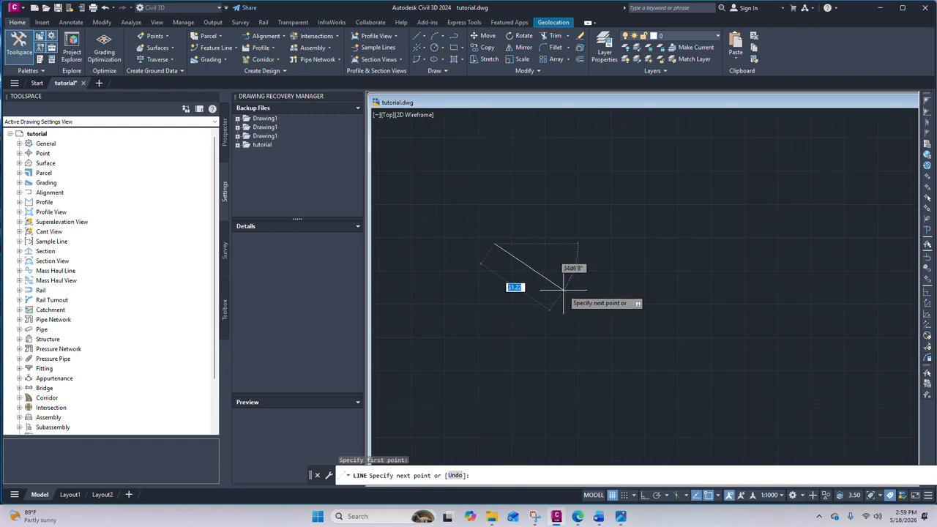
type("47.08")
key("Tab")
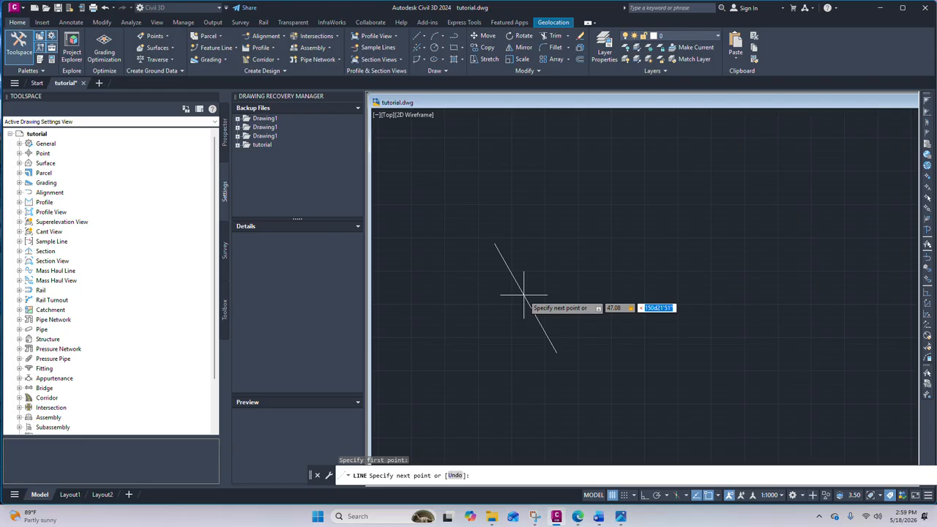
type("60d02'00")
key("Return")
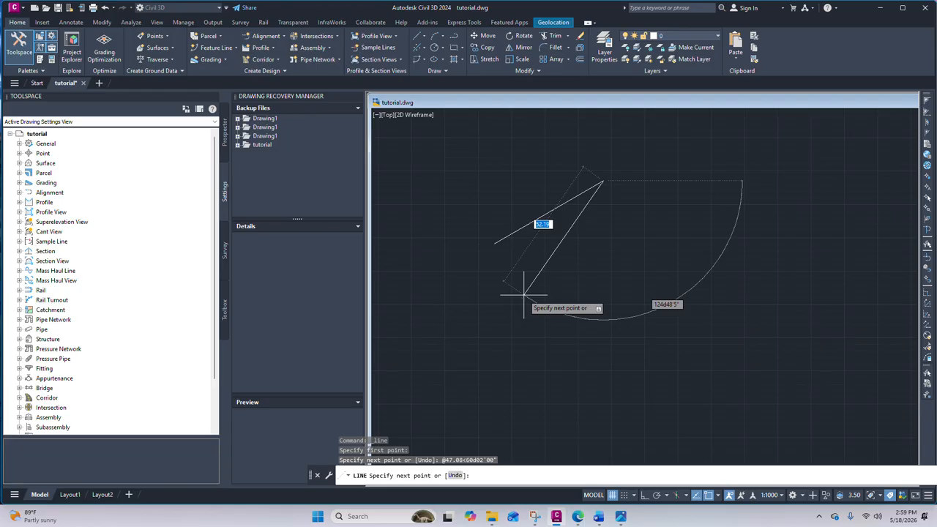
Continue the line from L2 to L1 with a segment 14.97 long at bearing 157d35'13".
scroll(632, 228, "up", 2)
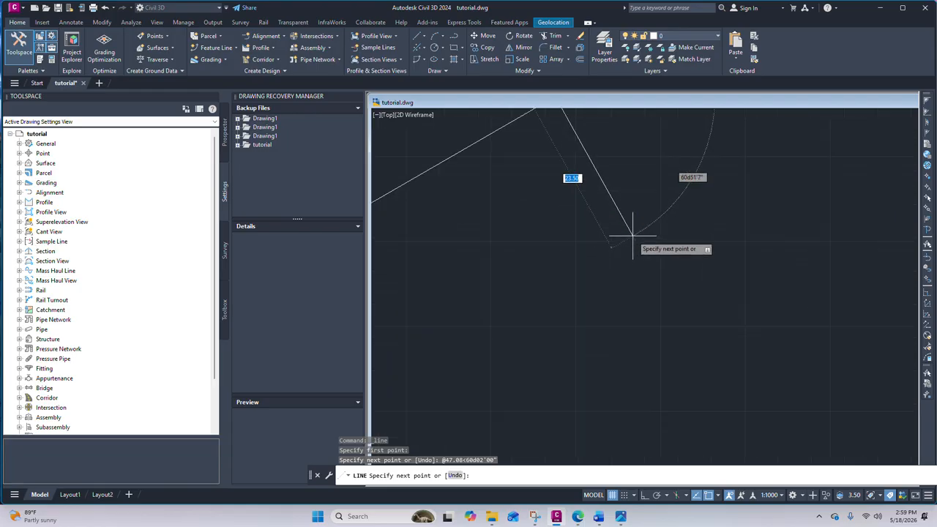
scroll(631, 241, "down", 2)
scroll(638, 209, "down", 1)
scroll(638, 251, "up", 3)
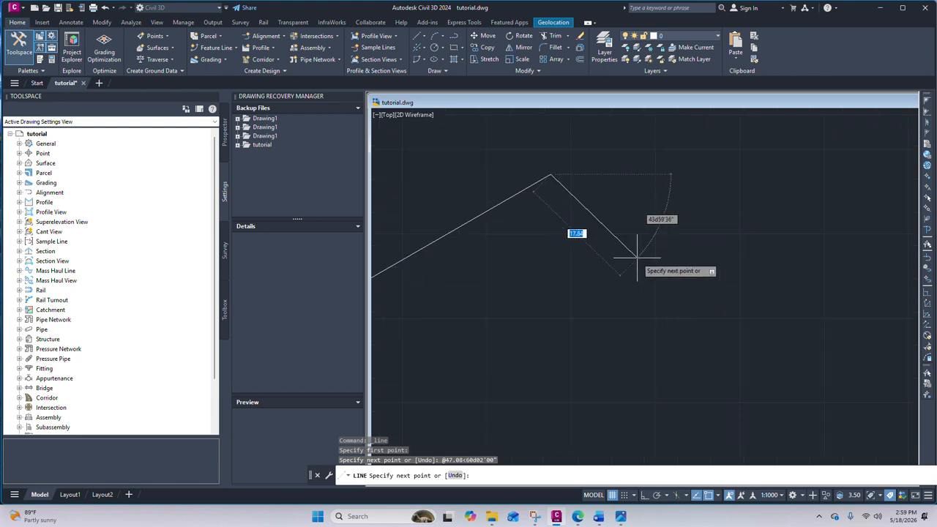
scroll(669, 208, "down", 2)
scroll(652, 238, "up", 2)
scroll(664, 243, "down", 2)
scroll(667, 236, "up", 4)
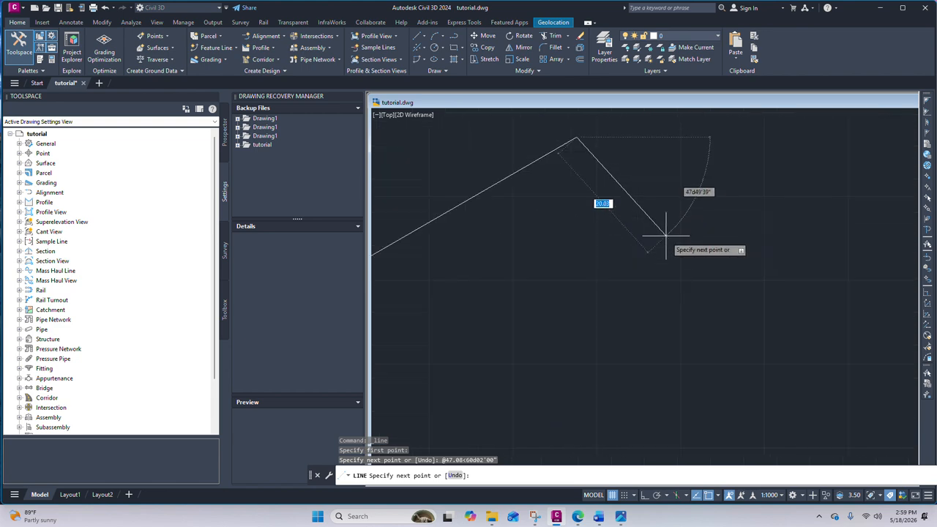
scroll(687, 251, "down", 1)
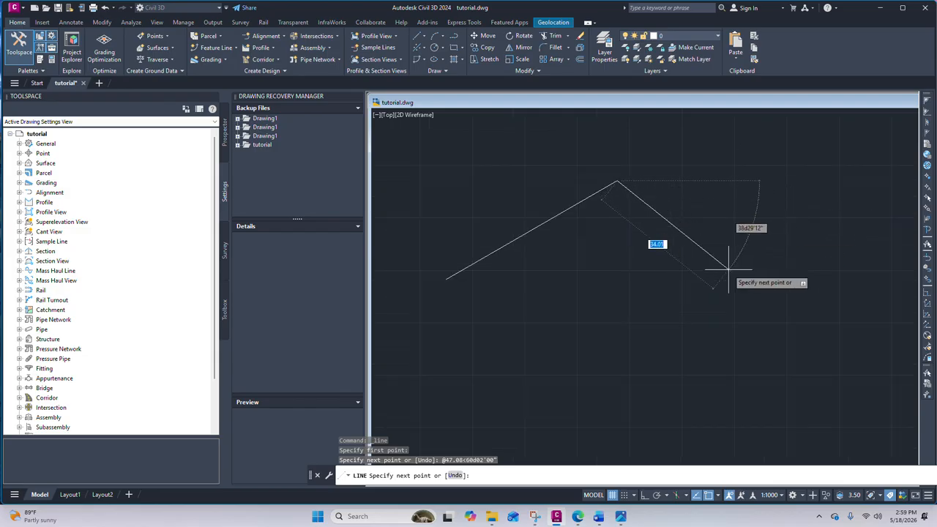
mouse_move(621, 516)
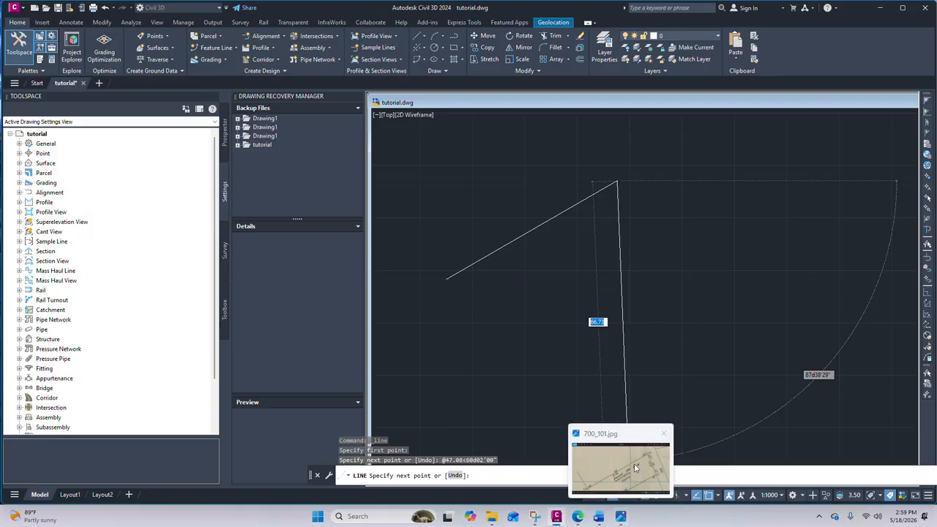
mouse_move(635, 465)
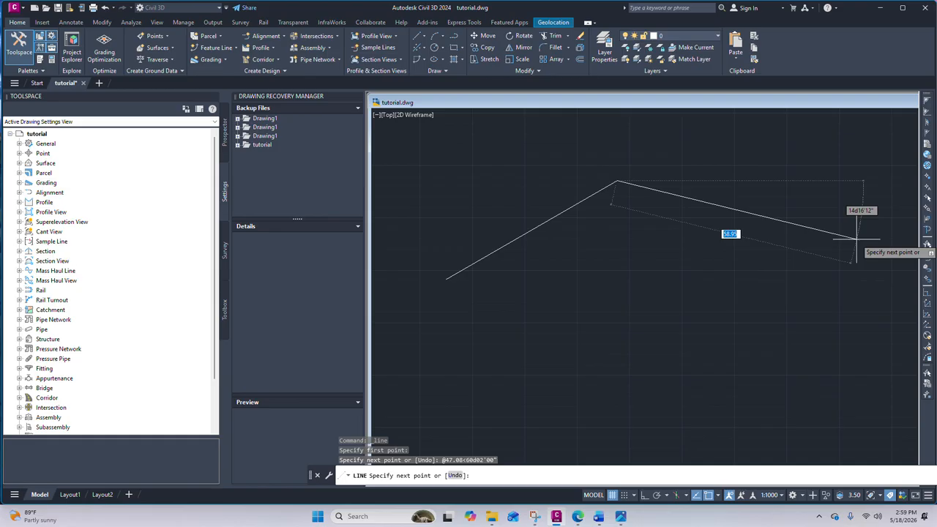
scroll(690, 277, "up", 2)
type("14")
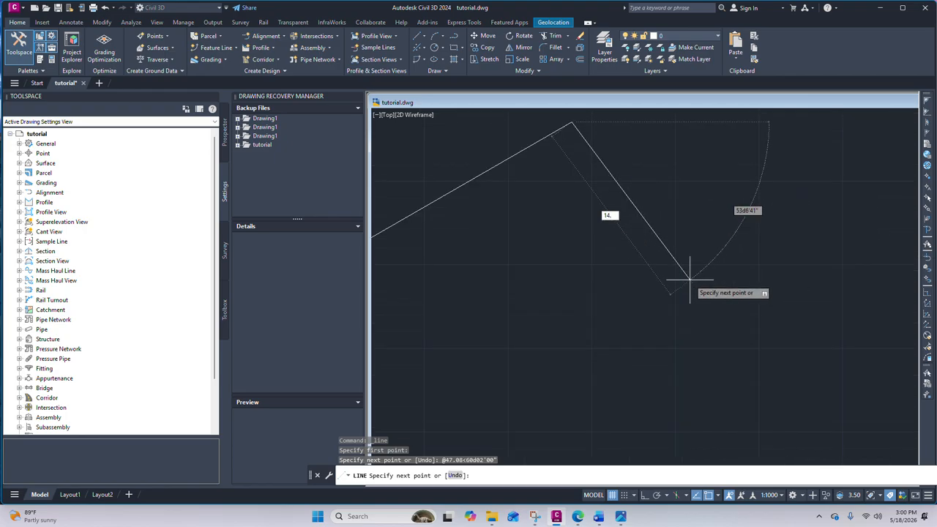
type(".97")
key("Tab")
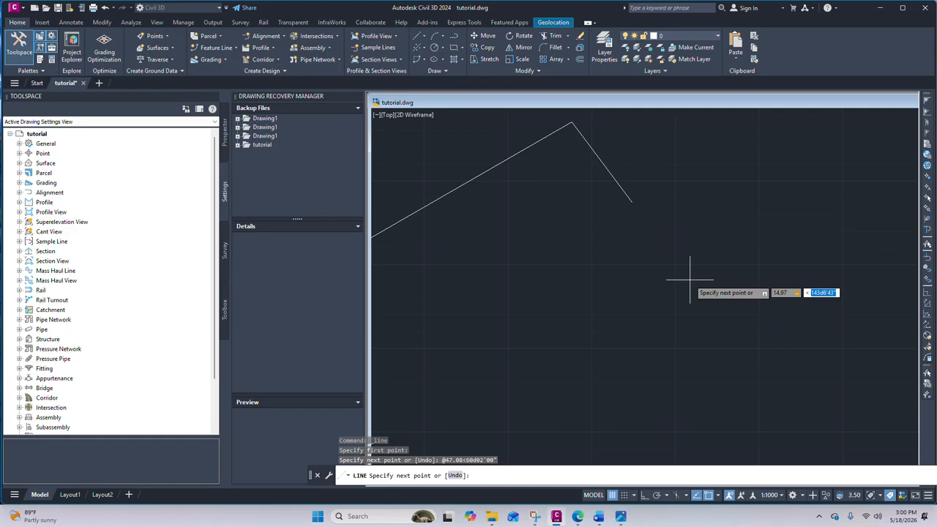
type("157")
type("13\"")
key("Return")
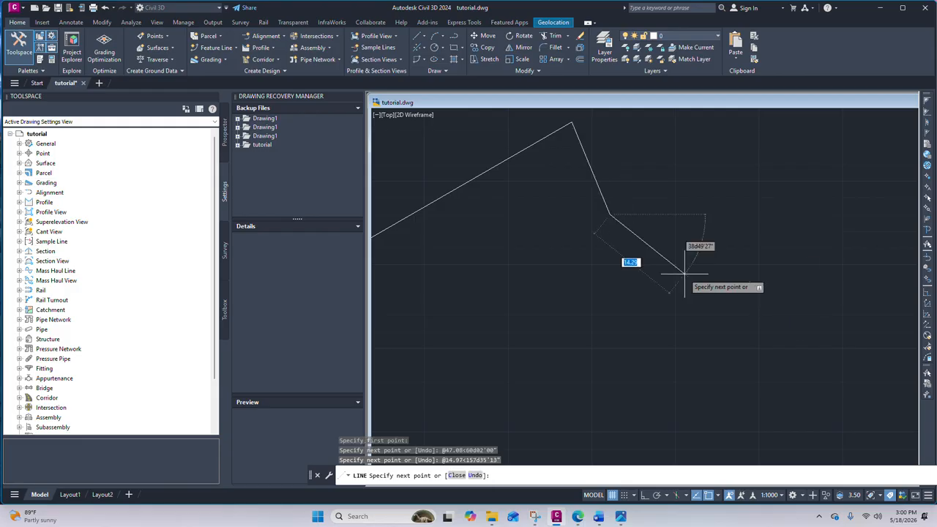
Examine the distance and bearing of the L3–L4 boundary and the L4–L1 boundary on the scanned survey plan, and return to the drawing.
scroll(619, 253, "down", 3)
scroll(621, 253, "up", 3)
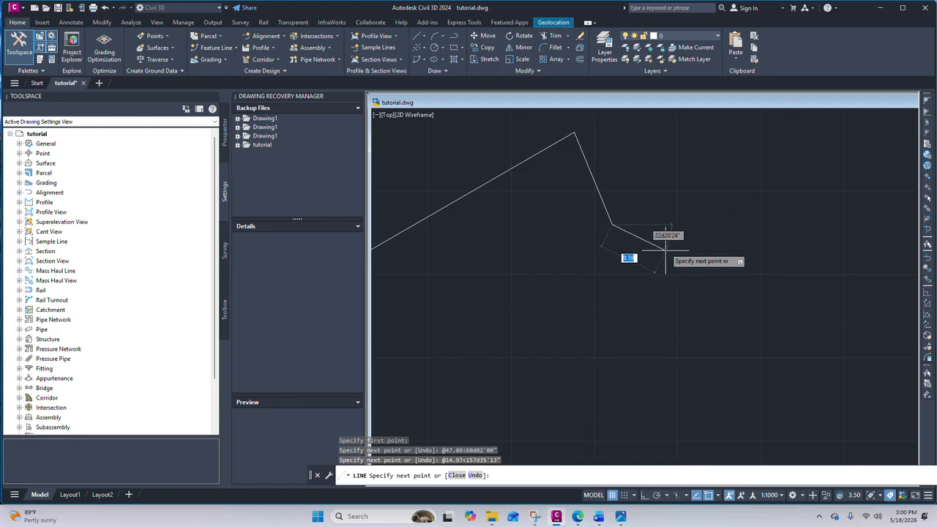
left_click(622, 457)
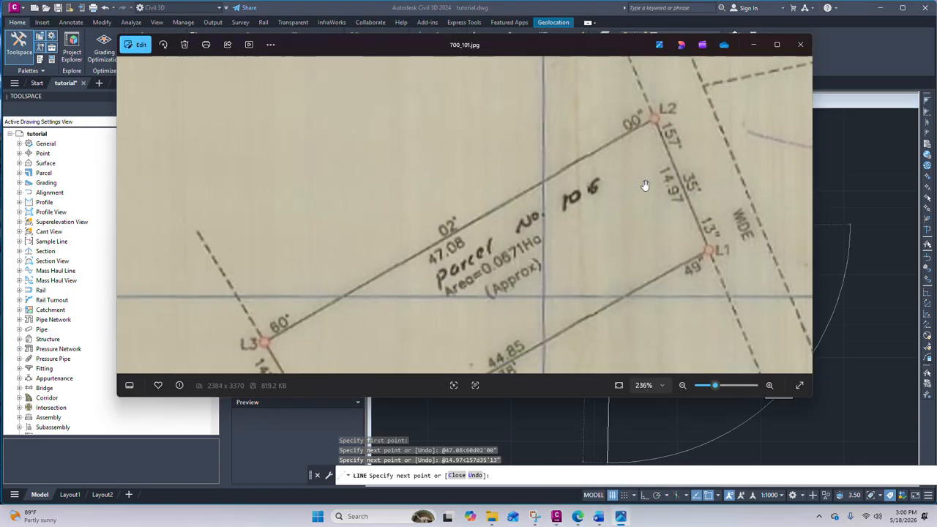
scroll(651, 182, "down", 1)
scroll(537, 342, "up", 3)
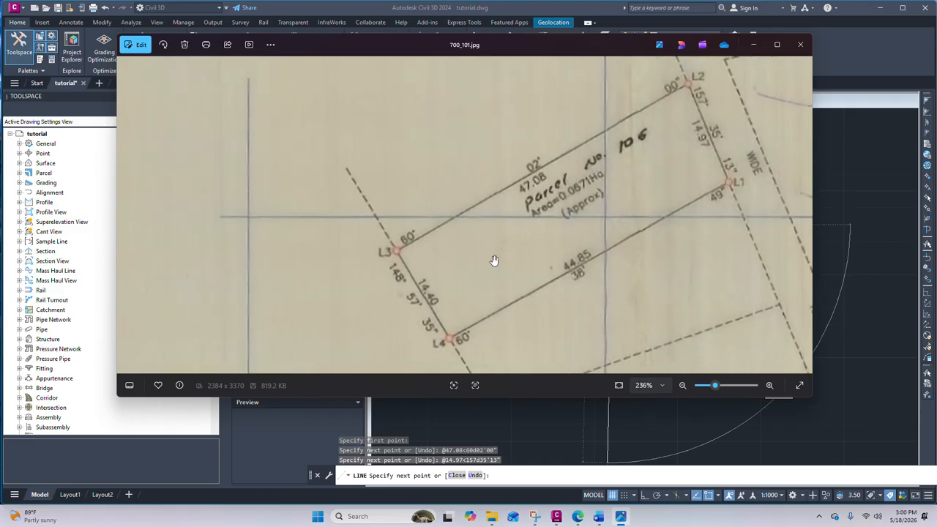
scroll(496, 260, "down", 2)
scroll(454, 348, "up", 2)
left_click_drag(471, 330, 473, 274)
scroll(475, 271, "up", 2)
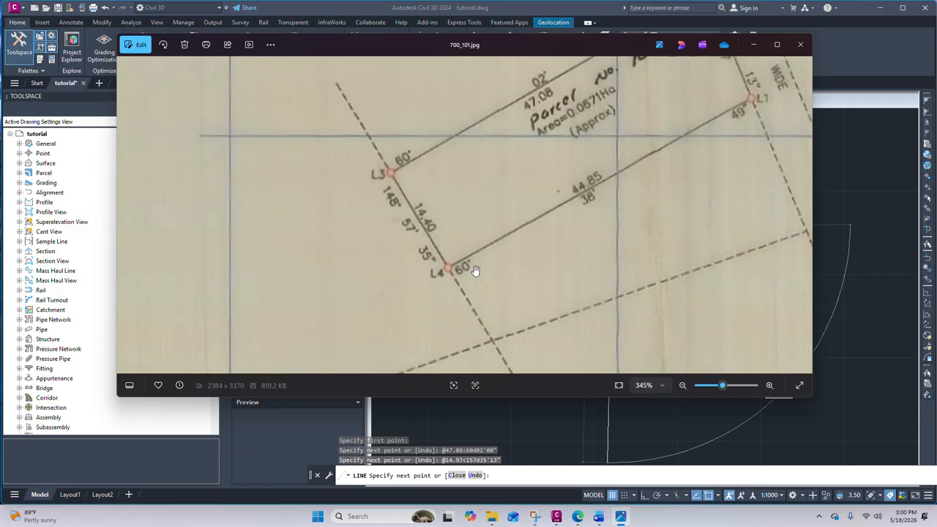
scroll(443, 271, "down", 3)
scroll(444, 271, "down", 2)
scroll(456, 268, "up", 4)
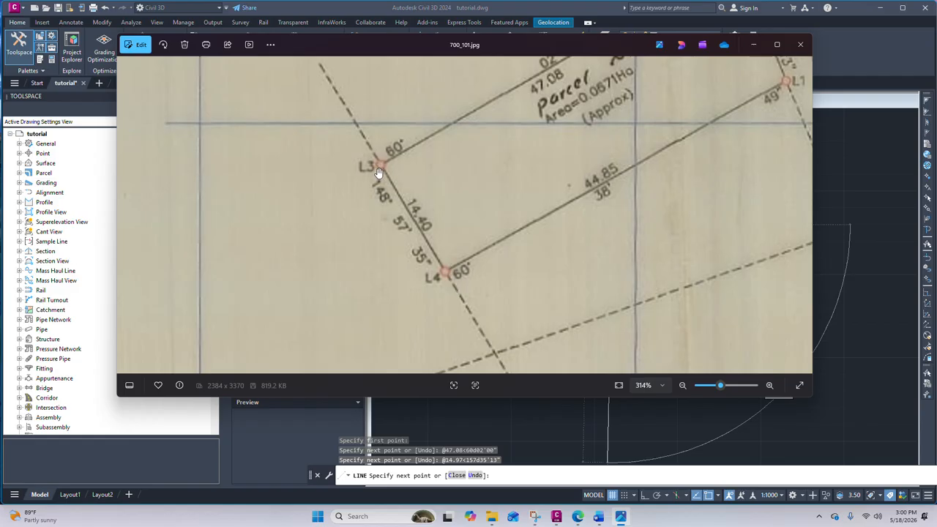
scroll(384, 190, "up", 1)
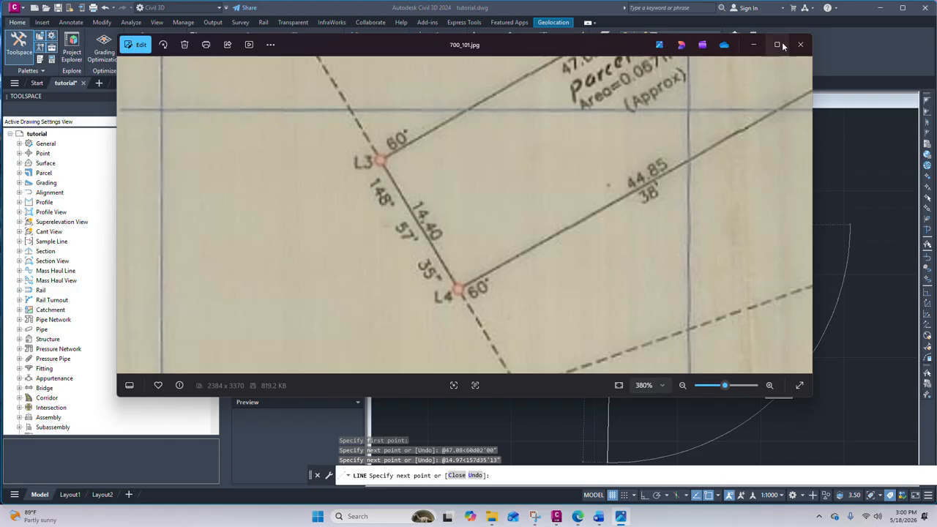
left_click(753, 46)
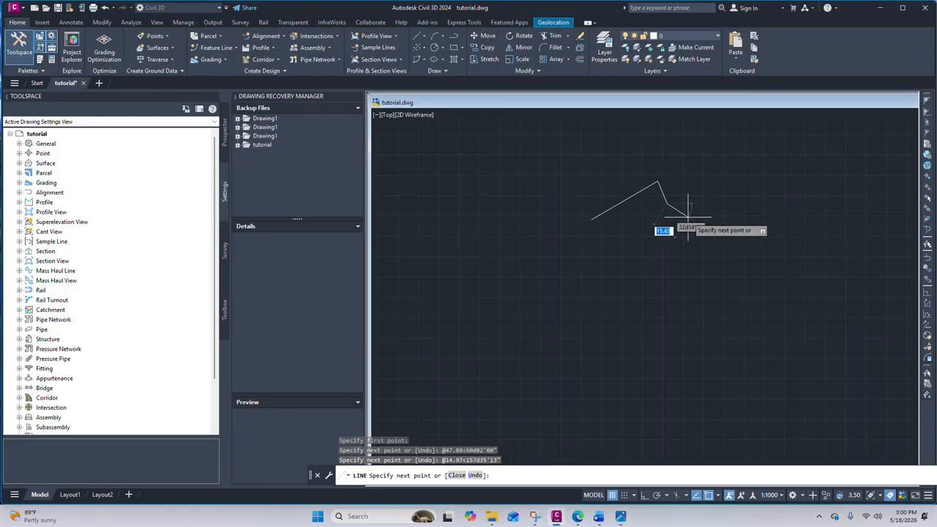
End the current line and draw the L3–L4 boundary from corner L3, 14.40 long at bearing 148d57'35".
key("Return")
scroll(605, 218, "up", 5)
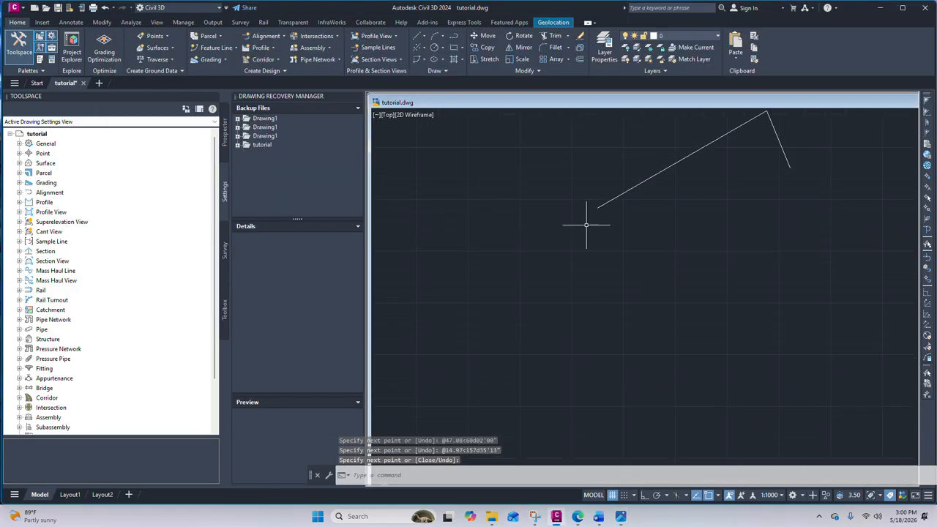
left_click(418, 41)
left_click(437, 56)
left_click(603, 198)
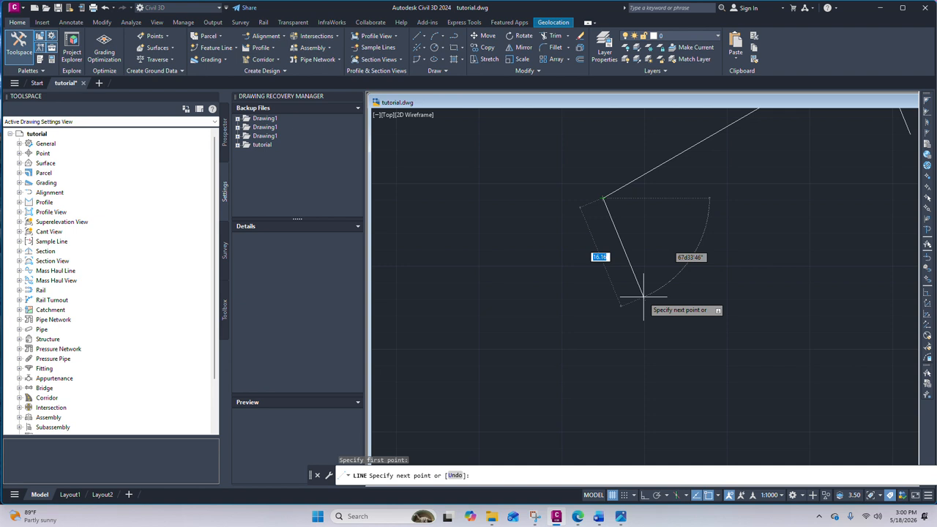
type("14.40")
key("Tab")
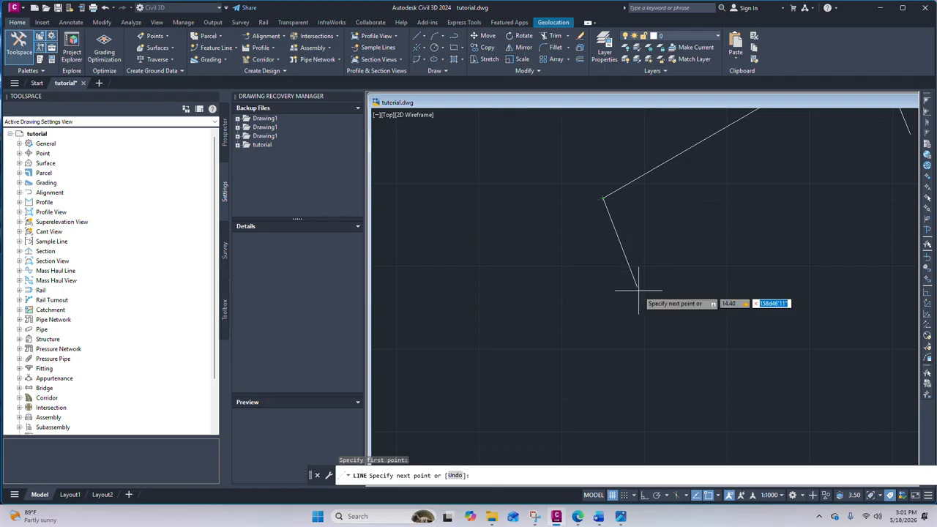
type("1")
key("Return")
Continue the line from L4 to L1 with a segment 44.85 long at bearing 60d38'49" and finish the line.
scroll(634, 289, "down", 4)
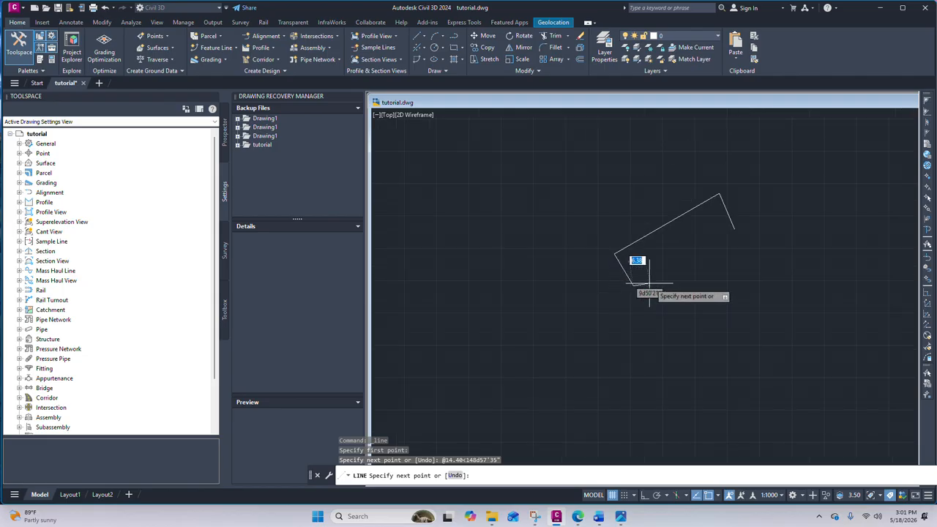
scroll(644, 286, "up", 5)
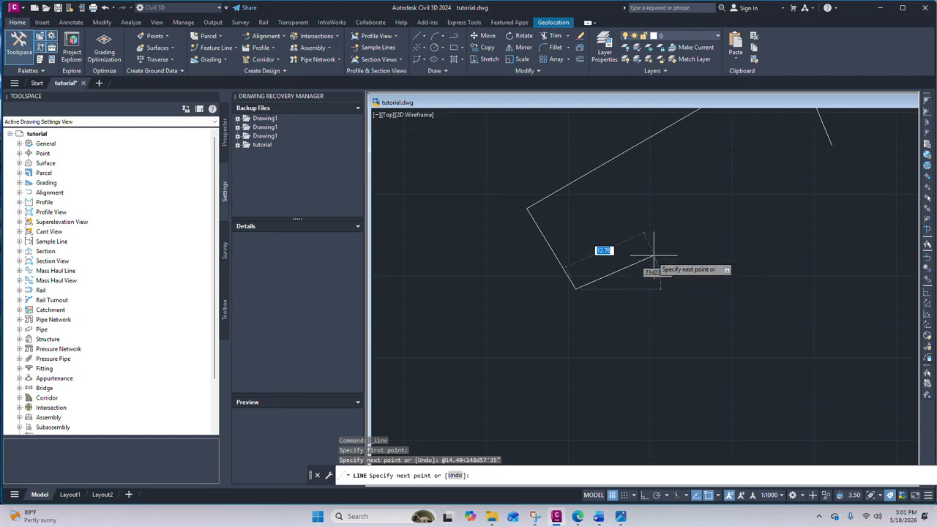
scroll(663, 263, "down", 2)
scroll(665, 252, "up", 3)
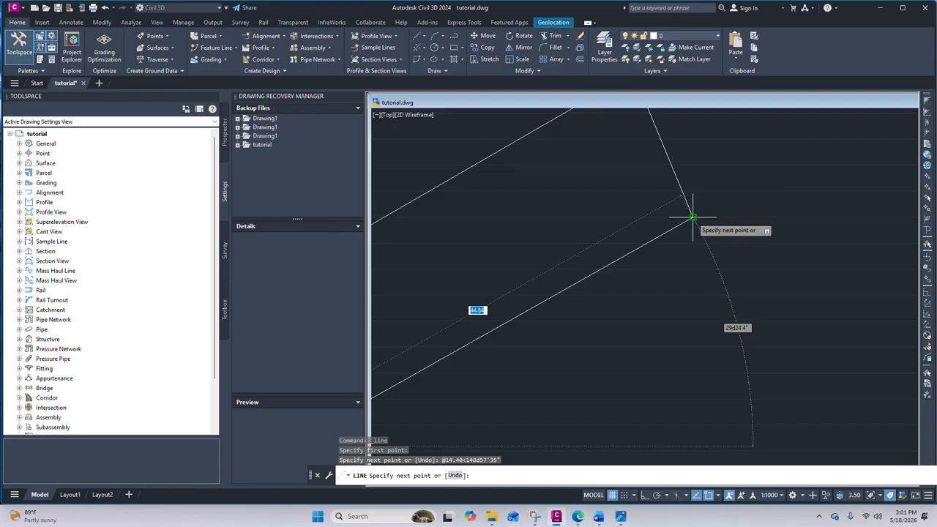
scroll(692, 220, "down", 2)
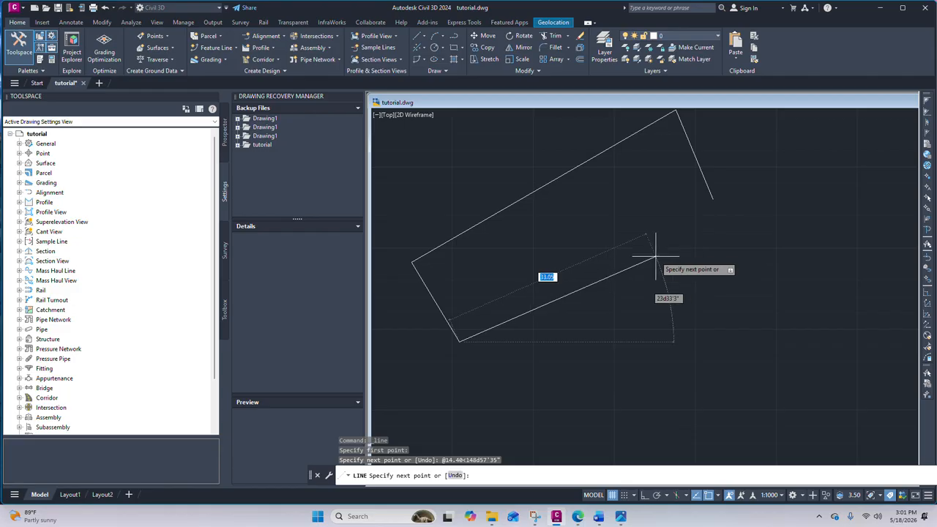
key("BackSpace")
key("Tab")
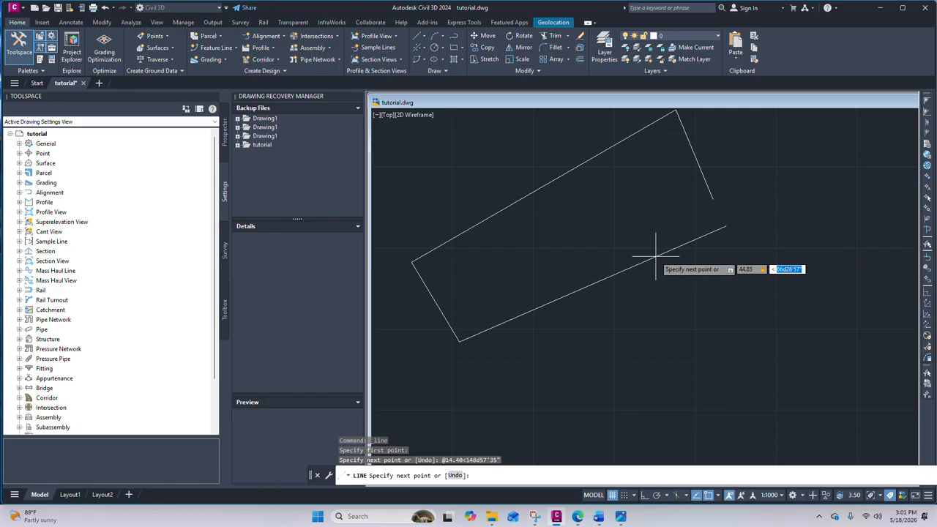
type("60")
key("Return")
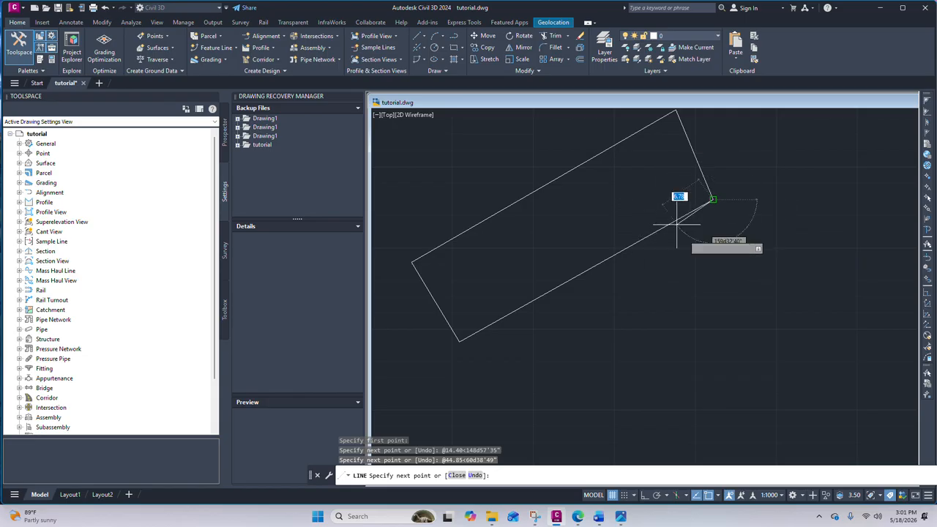
right_click(698, 249)
left_click(717, 257)
Inspect the plotted four-sided parcel outline and its corners in the drawing.
scroll(665, 235, "down", 8)
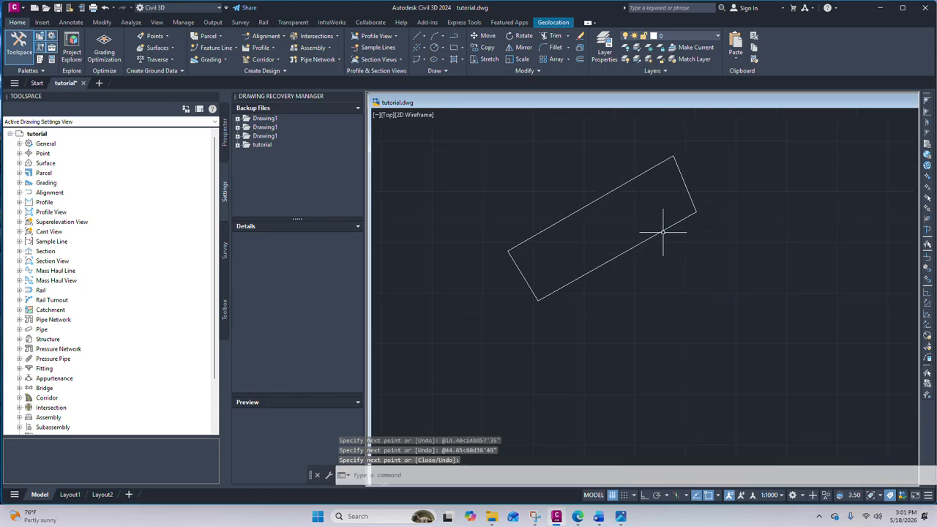
scroll(629, 187, "up", 5)
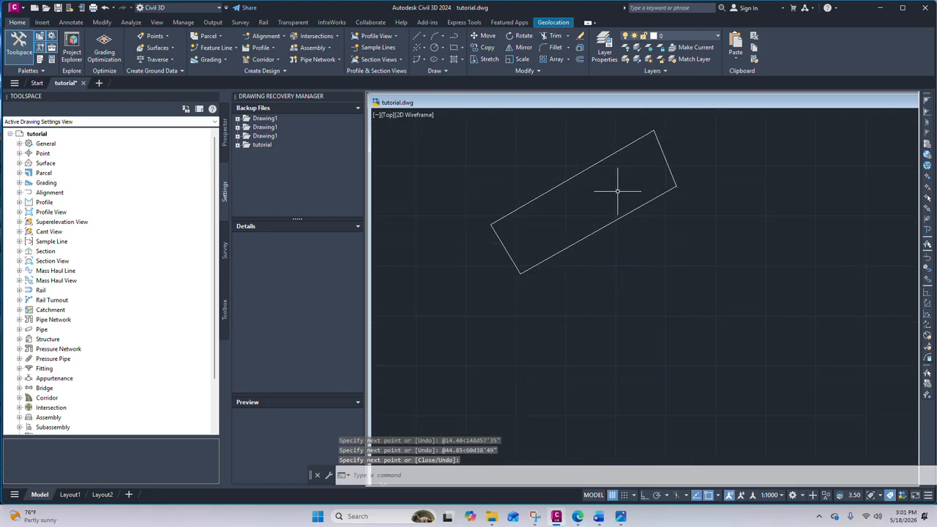
scroll(567, 300, "down", 4)
scroll(569, 300, "up", 7)
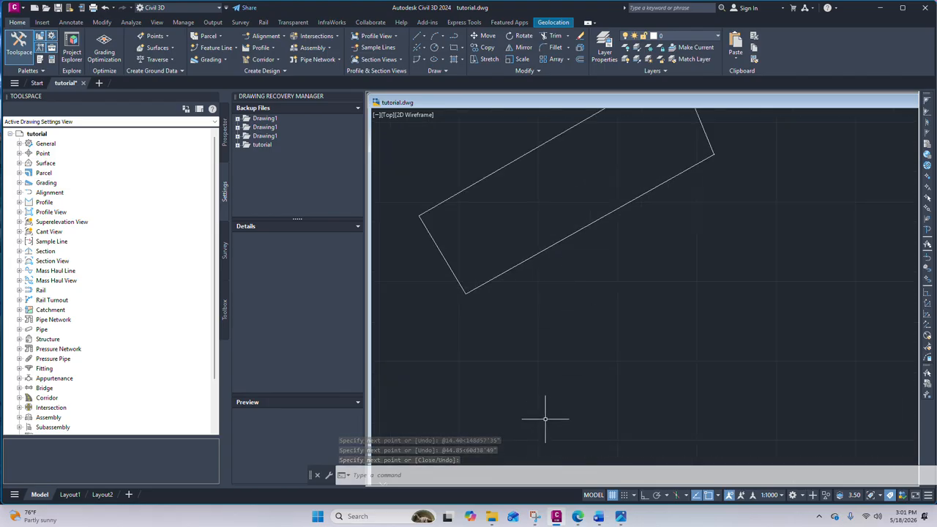
scroll(557, 368, "down", 4)
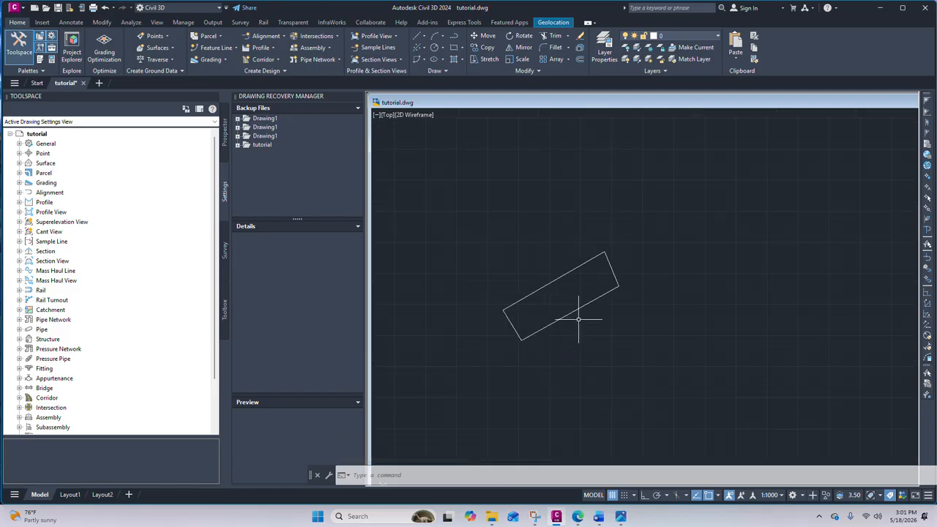
scroll(575, 317, "up", 4)
scroll(564, 282, "down", 4)
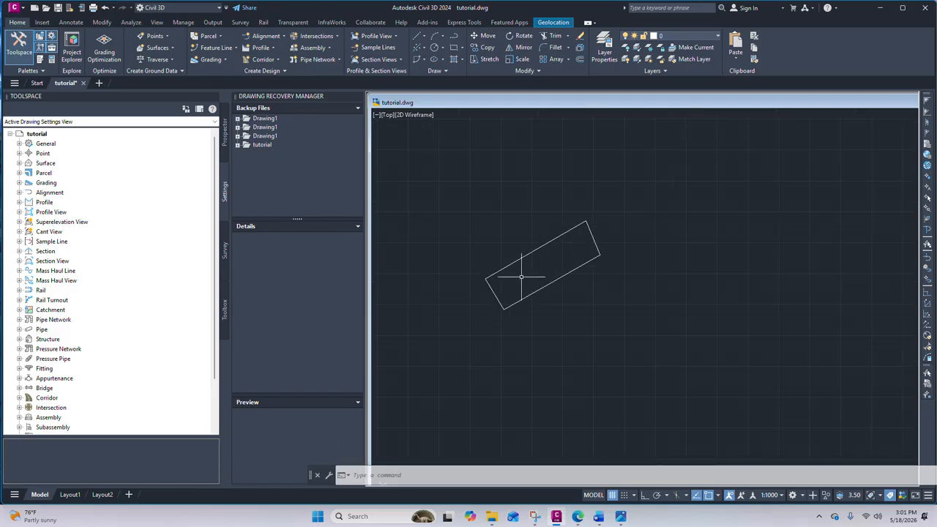
scroll(516, 263, "up", 4)
scroll(534, 259, "down", 4)
scroll(524, 253, "up", 3)
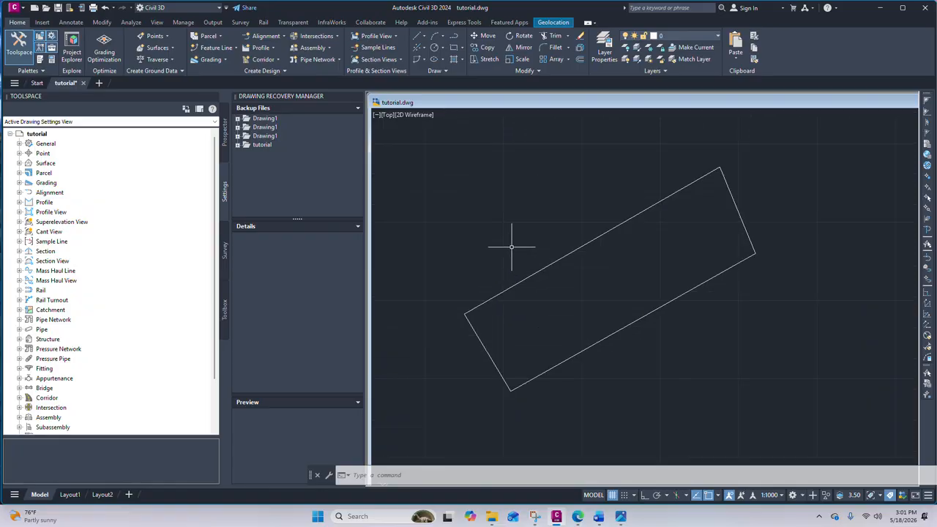
scroll(512, 247, "down", 1)
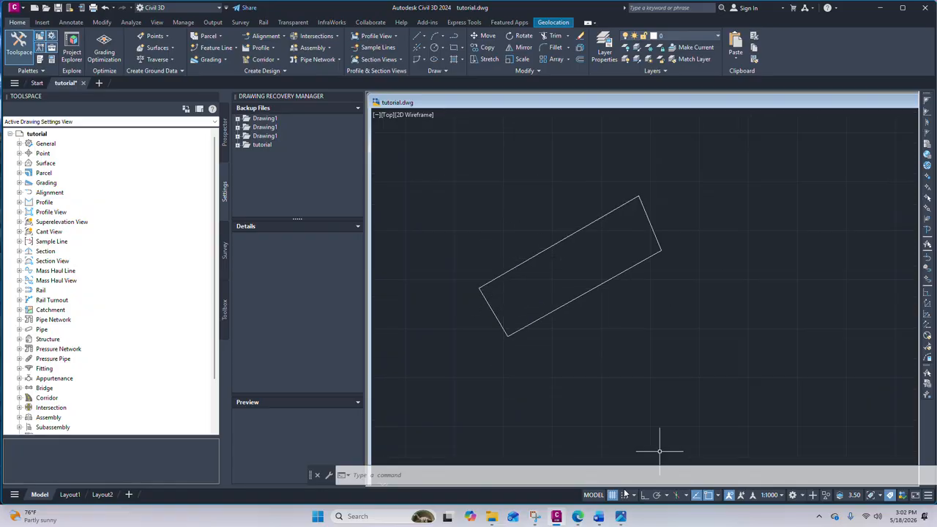
Reopen the scanned plan 700_101.jpg, review the distances and bearings around Parcel No. 106, and return to the drawing.
mouse_move(600, 518)
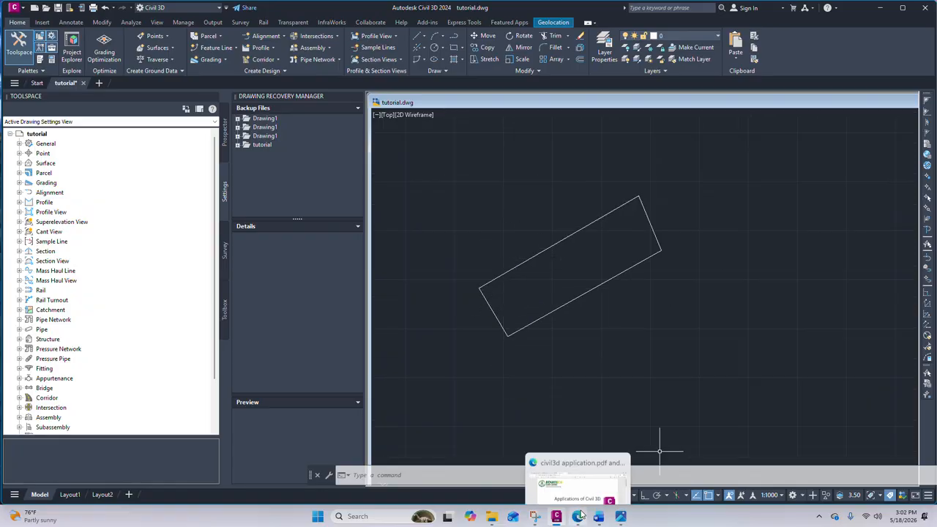
left_click(621, 517)
scroll(472, 300, "down", 3)
scroll(560, 187, "up", 3)
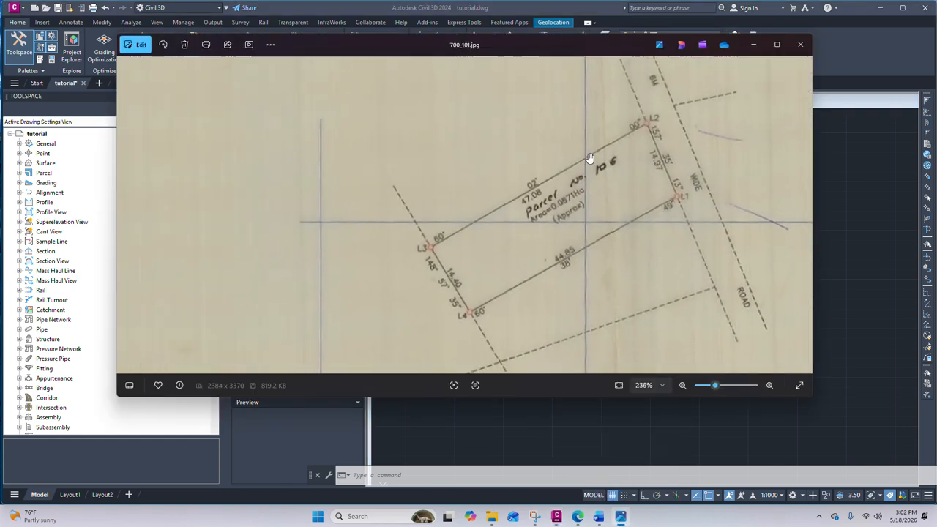
left_click_drag(432, 258, 377, 275)
left_click_drag(464, 211, 454, 215)
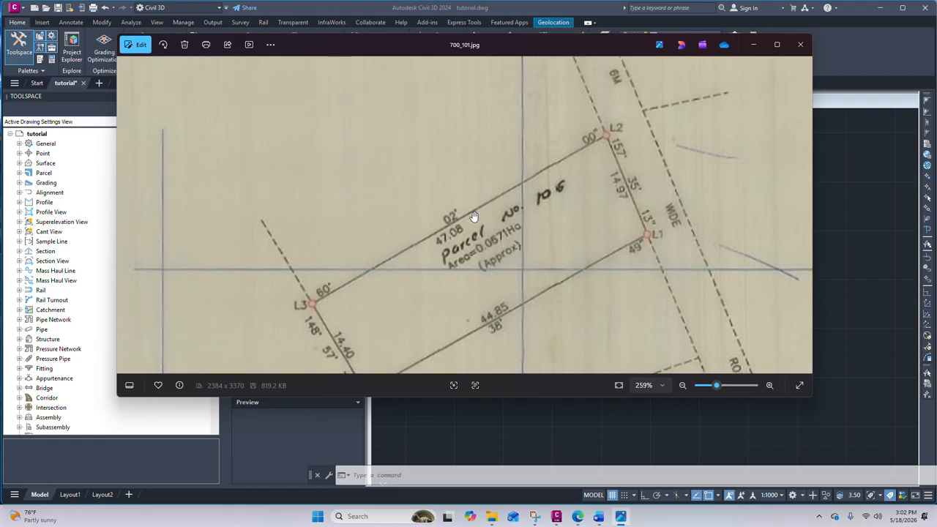
left_click_drag(634, 178, 621, 189)
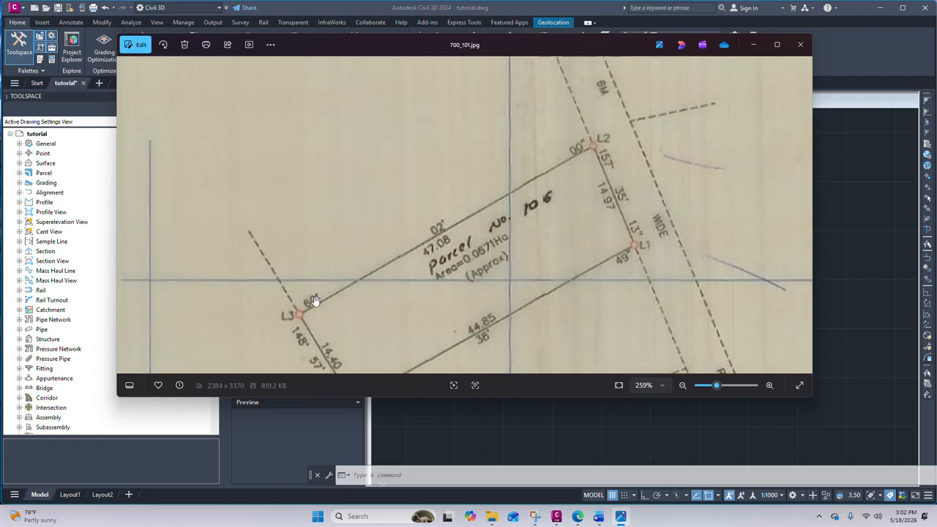
scroll(303, 298, "up", 2)
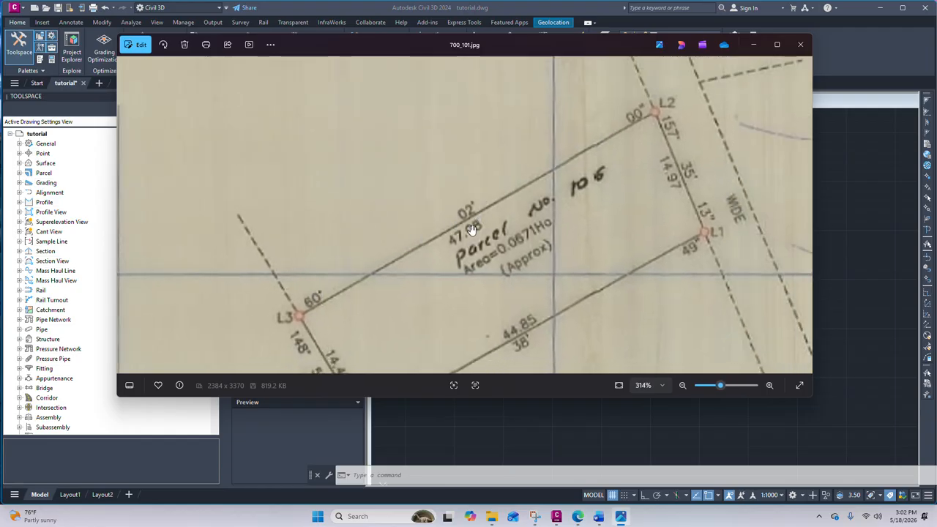
left_click_drag(672, 159, 489, 198)
scroll(488, 195, "up", 3)
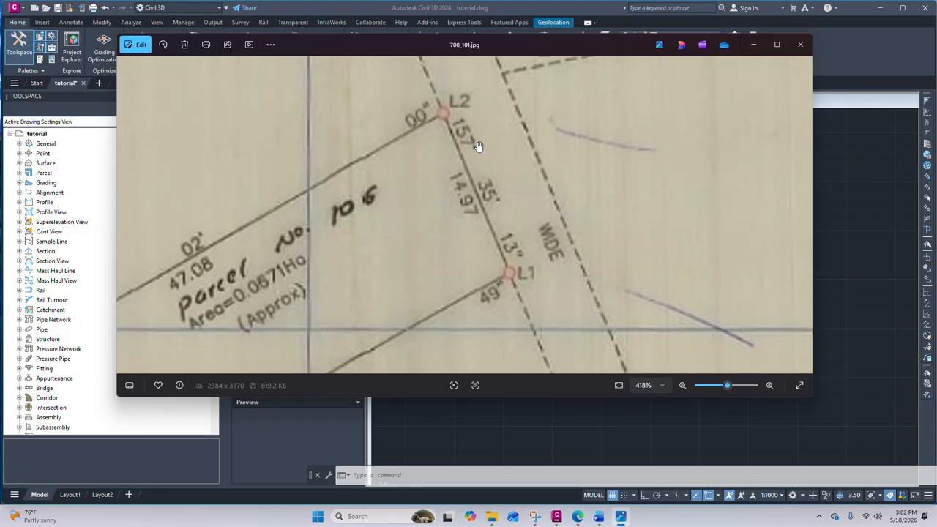
left_click_drag(493, 197, 575, 156)
scroll(532, 193, "down", 4)
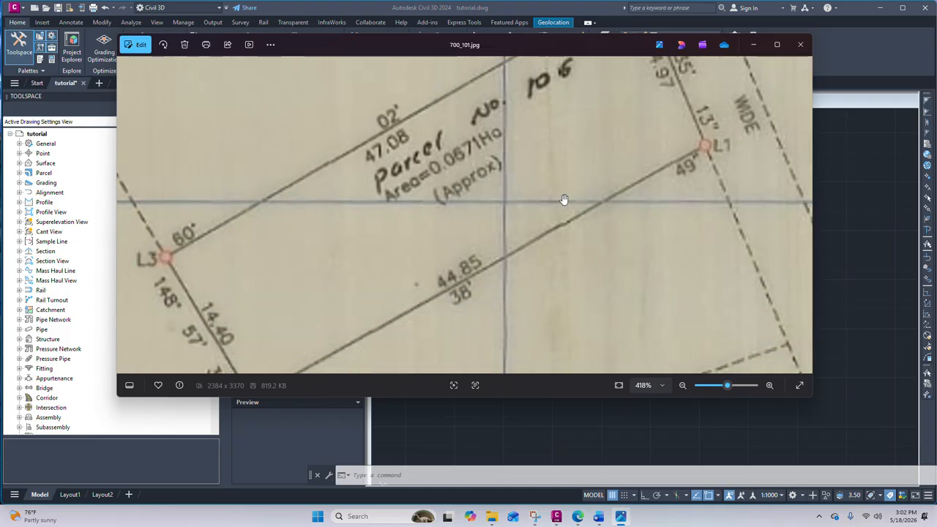
left_click(754, 45)
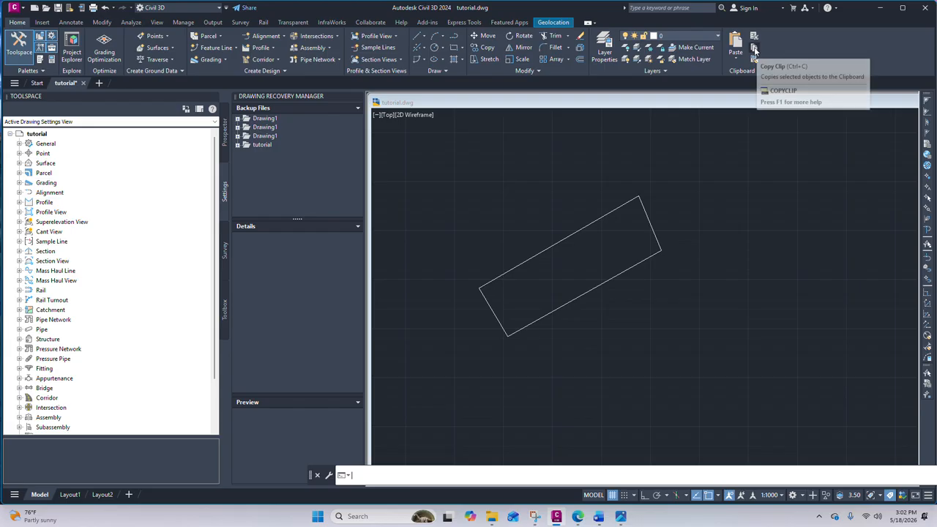
Close the Drawing Recovery Manager and Toolspace palettes to clear space around the parcel drawing.
scroll(556, 165, "down", 4)
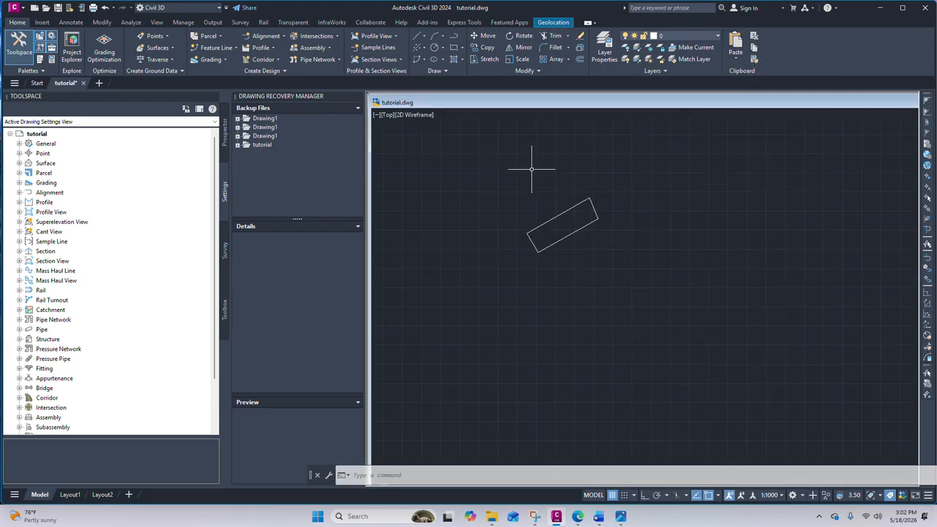
left_click(358, 96)
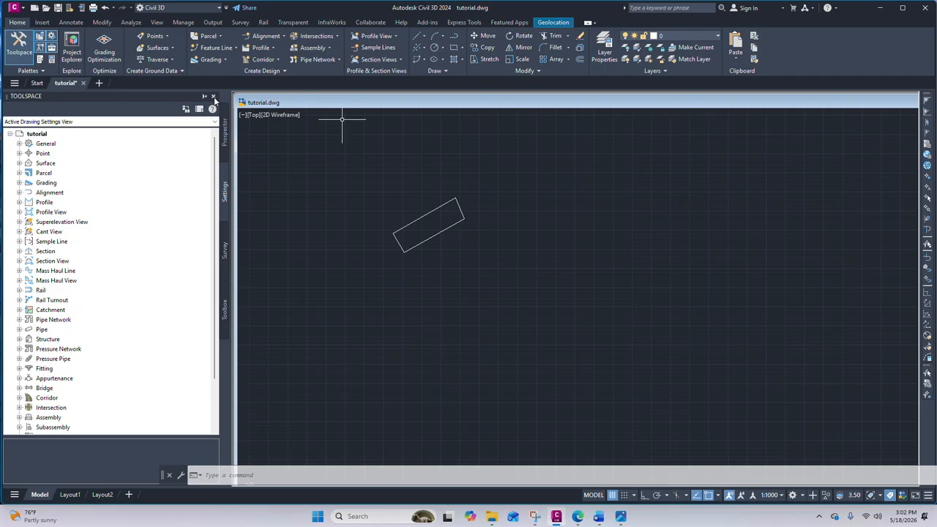
left_click(213, 96)
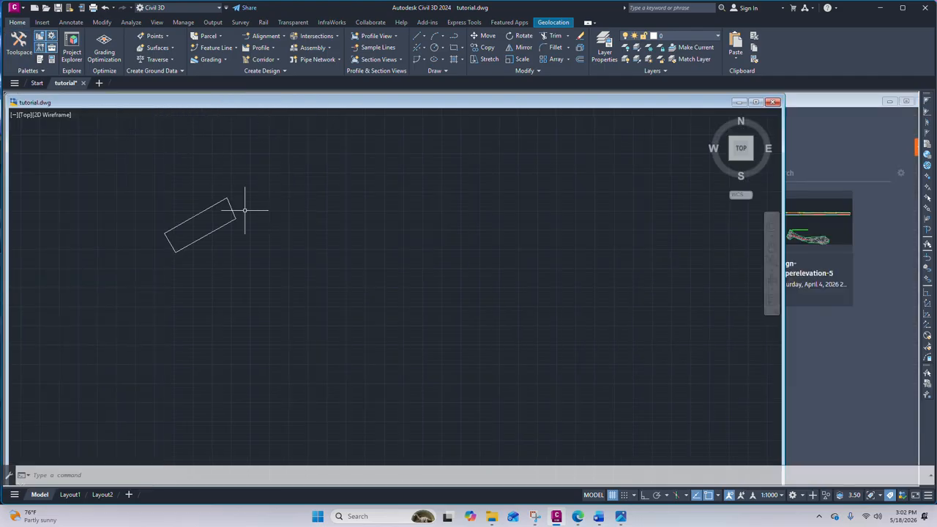
scroll(200, 220, "down", 2)
scroll(247, 210, "up", 5)
scroll(268, 256, "down", 2)
scroll(318, 251, "up", 2)
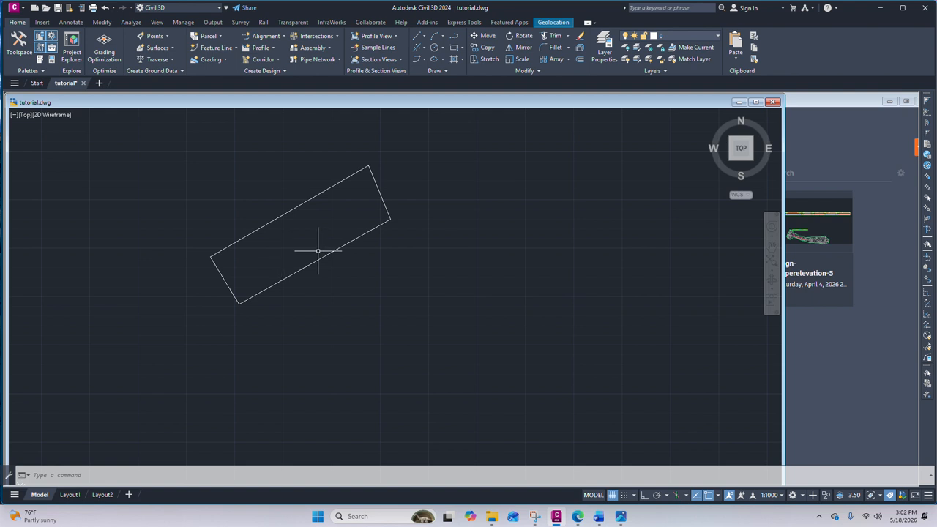
Maximize the tutorial.dwg drawing window and bring up the annotation tools.
left_click(756, 102)
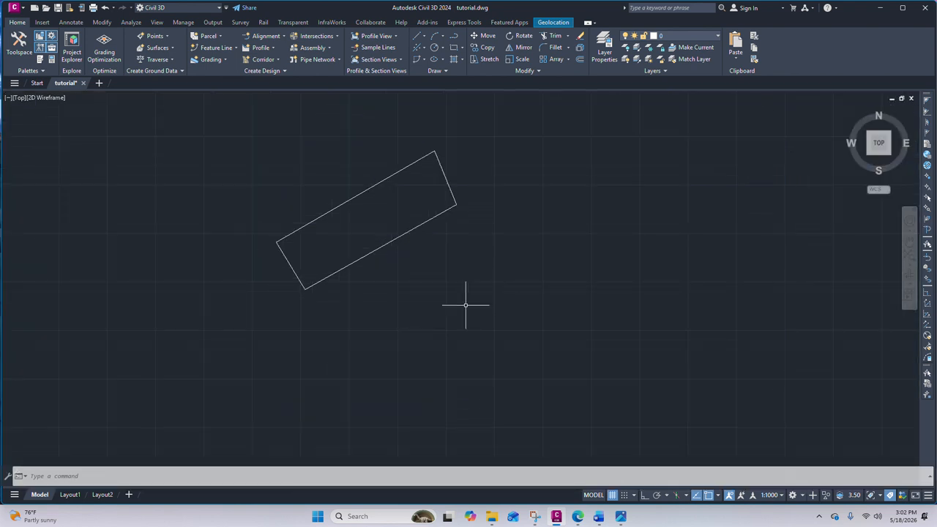
scroll(466, 304, "down", 2)
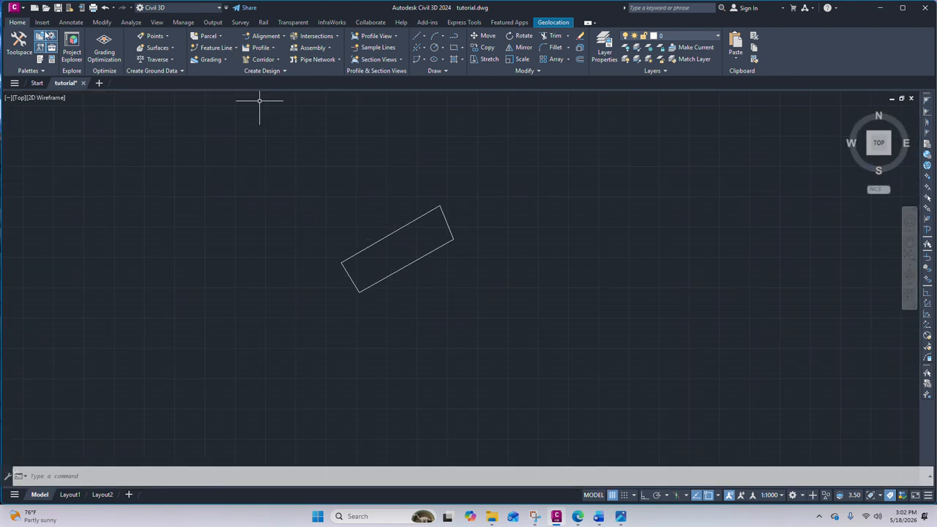
left_click(71, 23)
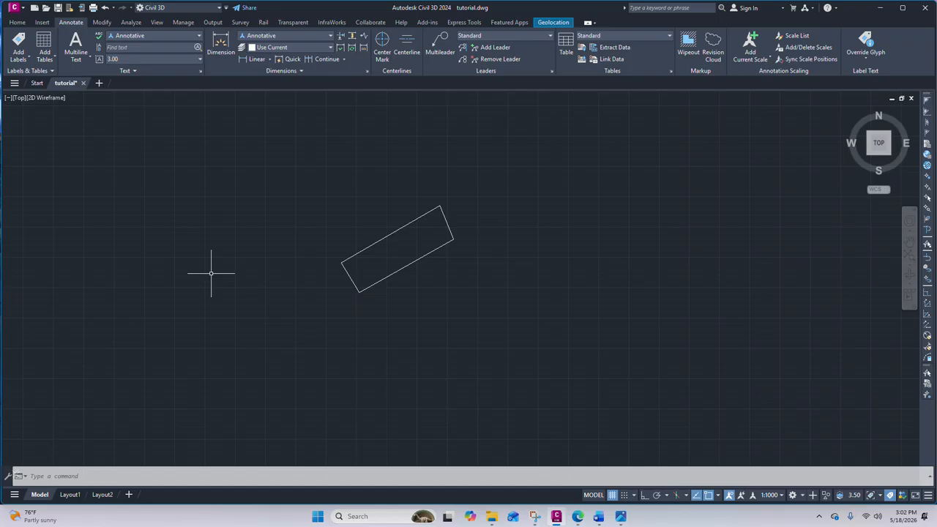
Review the drawing's dimension styles and text styles, closing each style manager after checking it.
type("DIM")
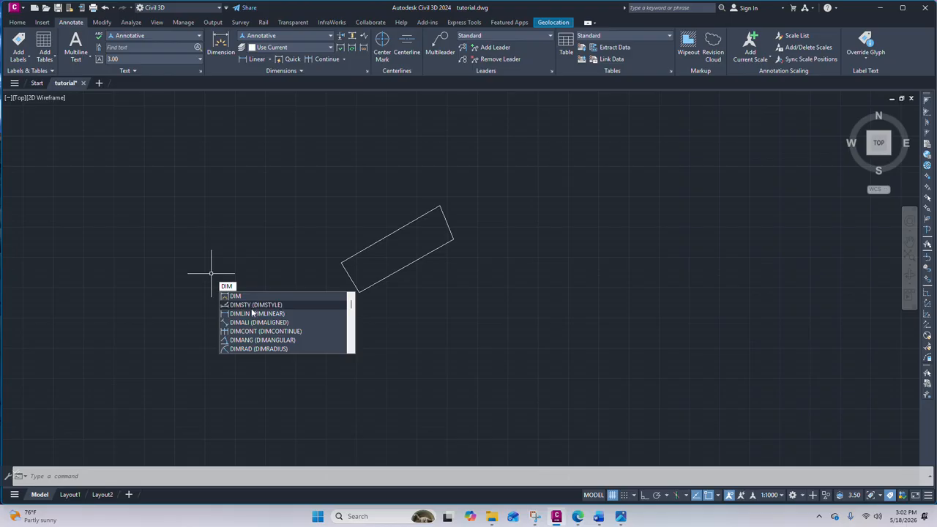
left_click(252, 306)
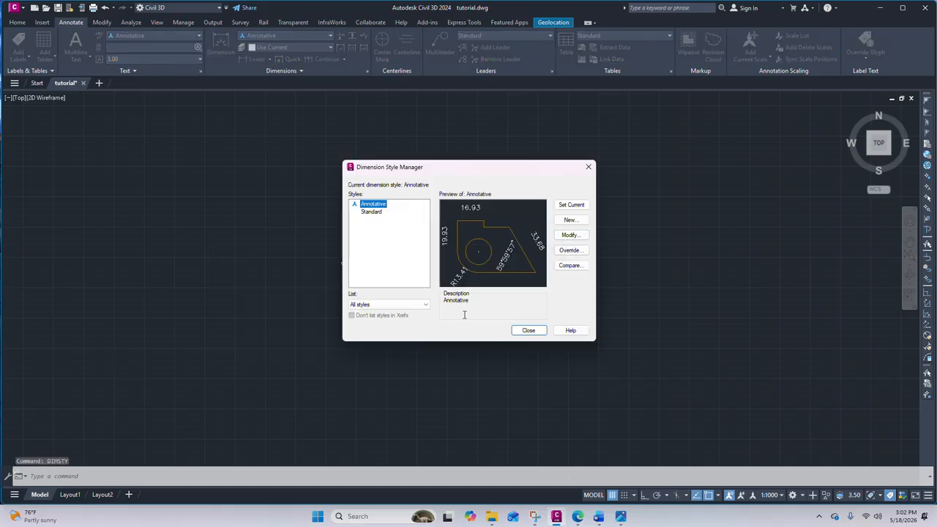
left_click(527, 331)
type("ST")
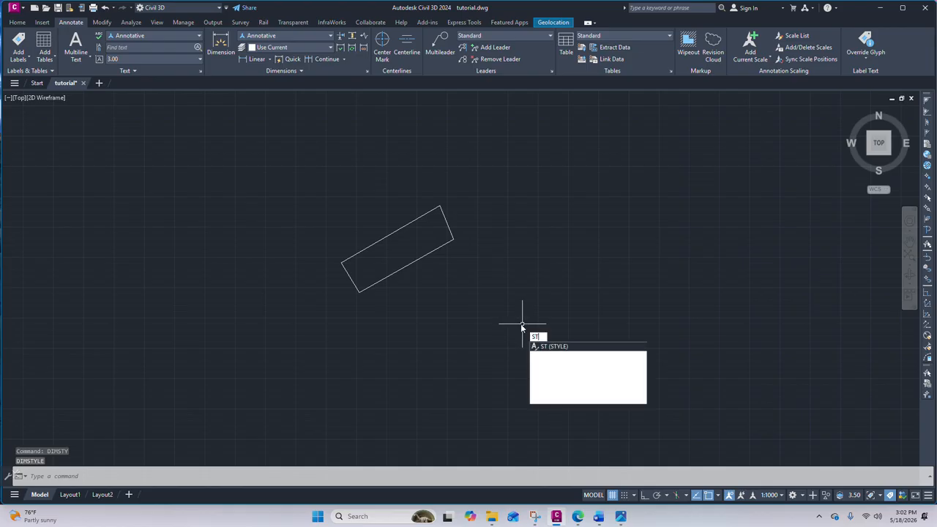
type("YLE")
left_click(549, 347)
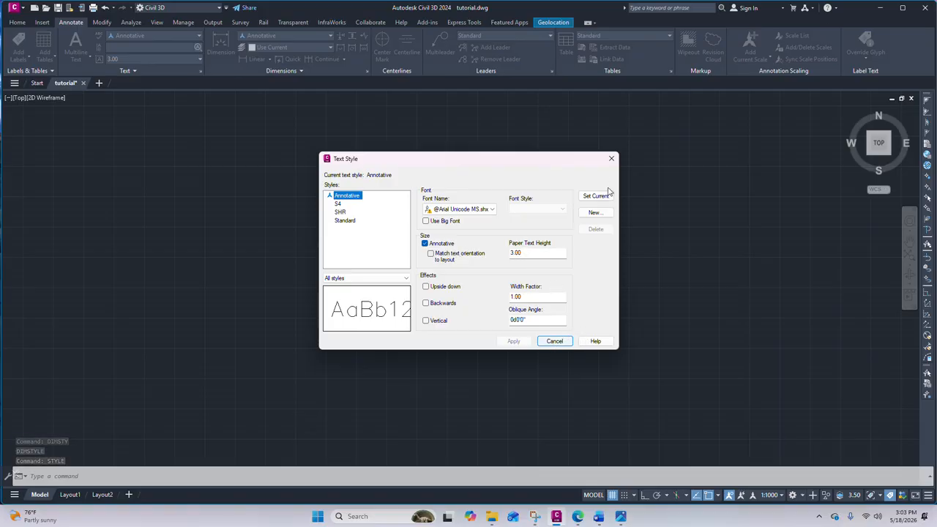
left_click(554, 341)
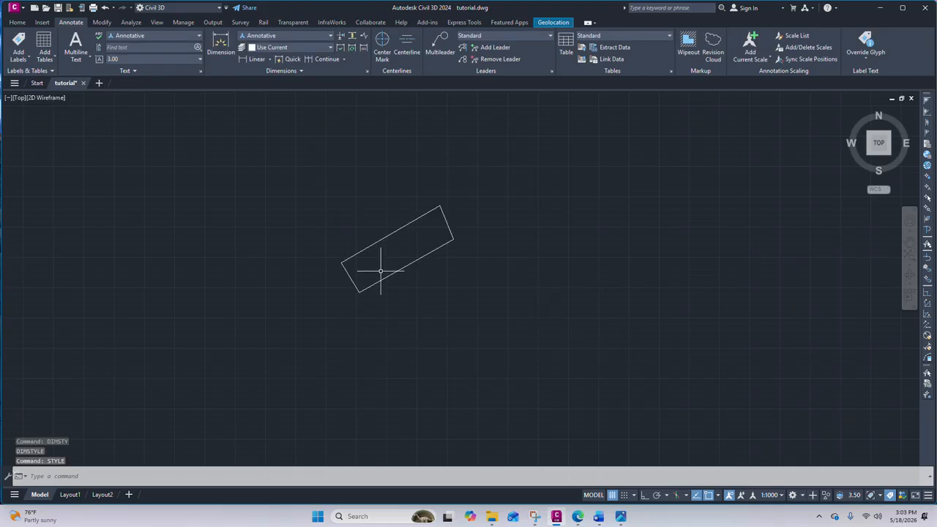
Check the drawing units for length, angle, insertion scale and base angle direction, and accept the settings.
scroll(369, 252, "up", 4)
type("uni")
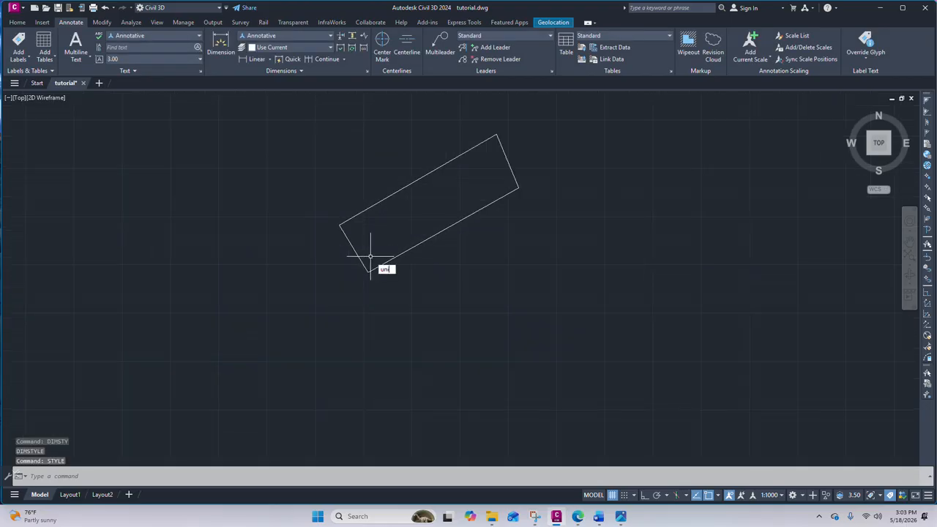
left_click(413, 287)
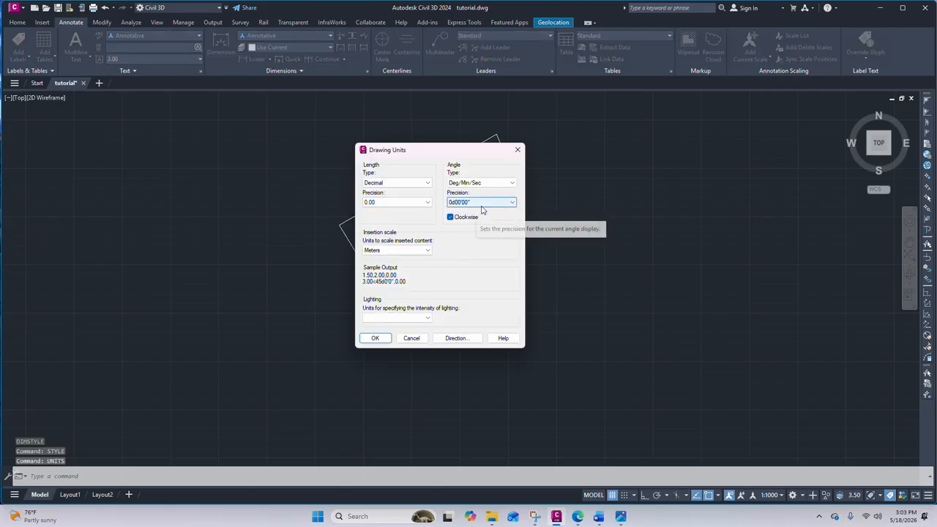
left_click(469, 341)
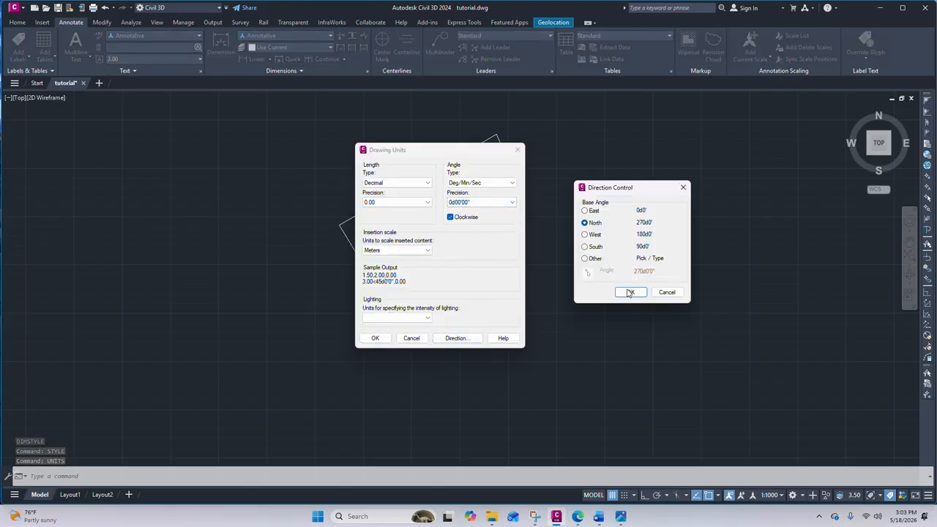
left_click(628, 291)
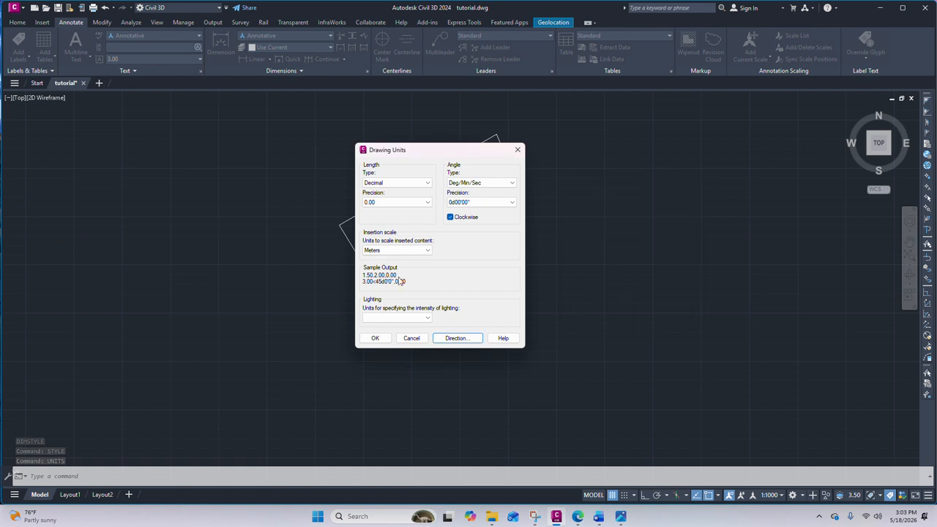
left_click(373, 337)
Start adding line and curve labels, move the label dialog clear of the parcel, and set the label type to Multiple Segment.
scroll(320, 280, "down", 2)
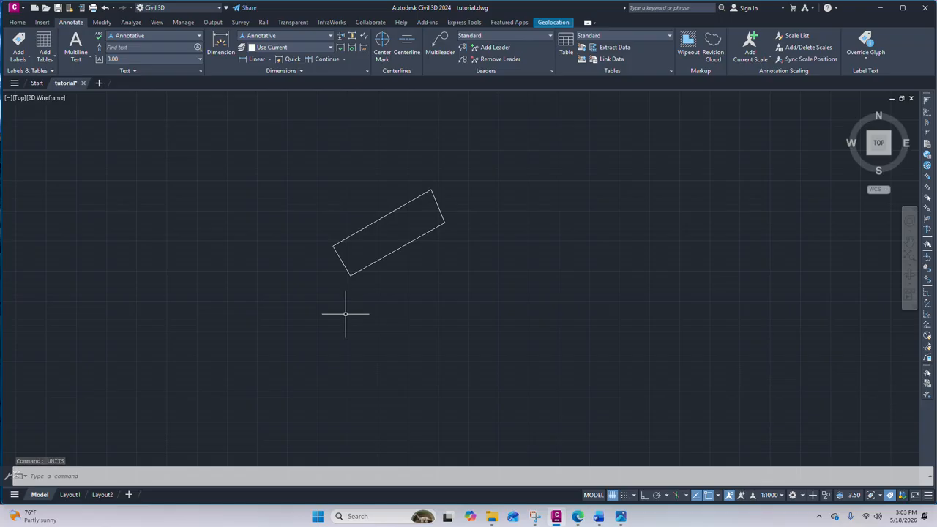
left_click(29, 54)
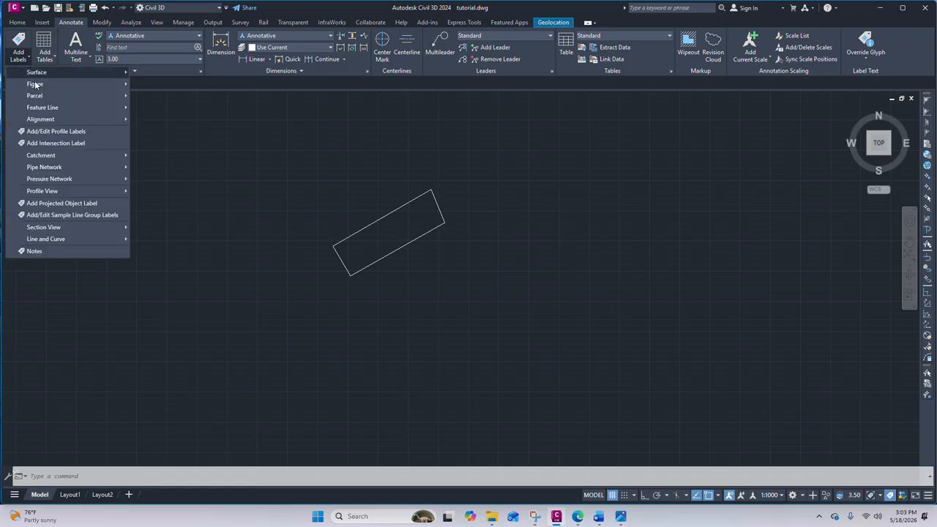
mouse_move(45, 240)
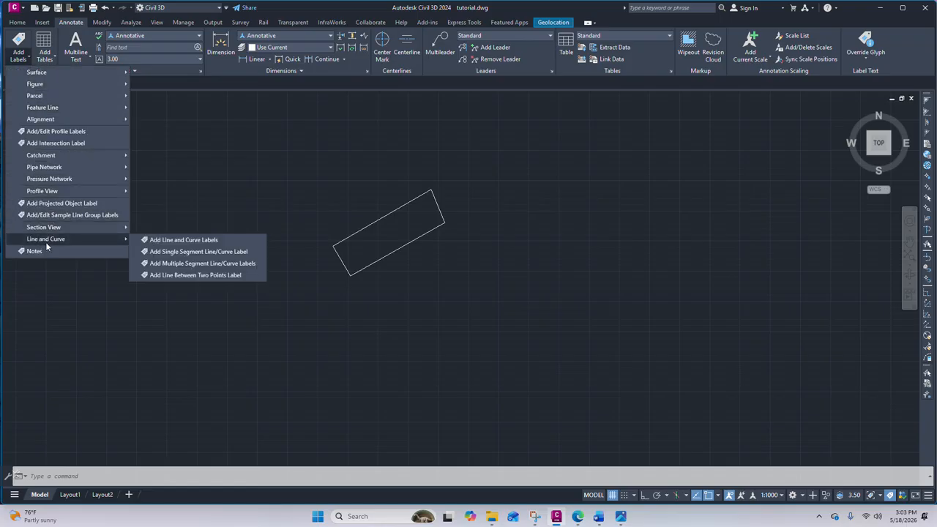
left_click(177, 240)
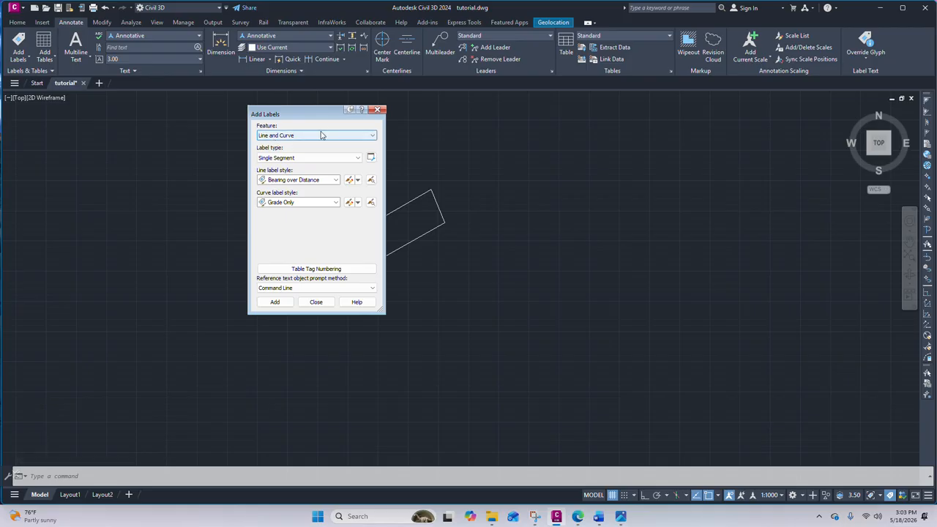
mouse_move(319, 117)
left_mouse_down()
mouse_move(525, 143)
mouse_move(545, 127)
left_mouse_up()
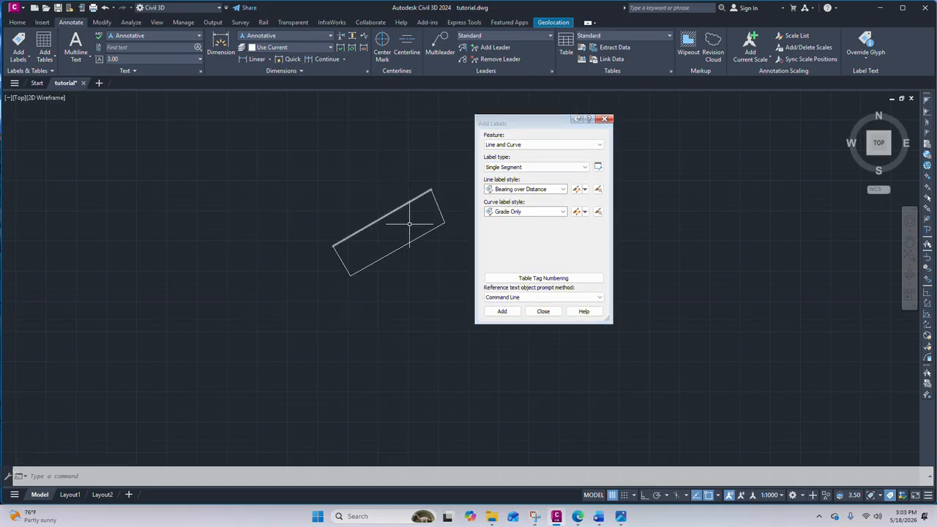
scroll(388, 226, "up", 2)
middle_click_drag(388, 226, 353, 232)
scroll(354, 231, "down", 1)
scroll(354, 231, "up", 1)
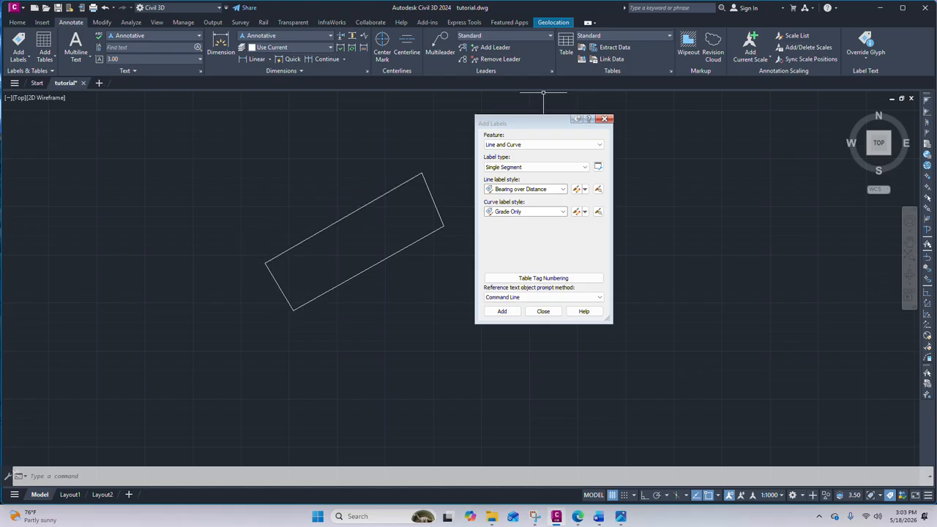
left_click(517, 167)
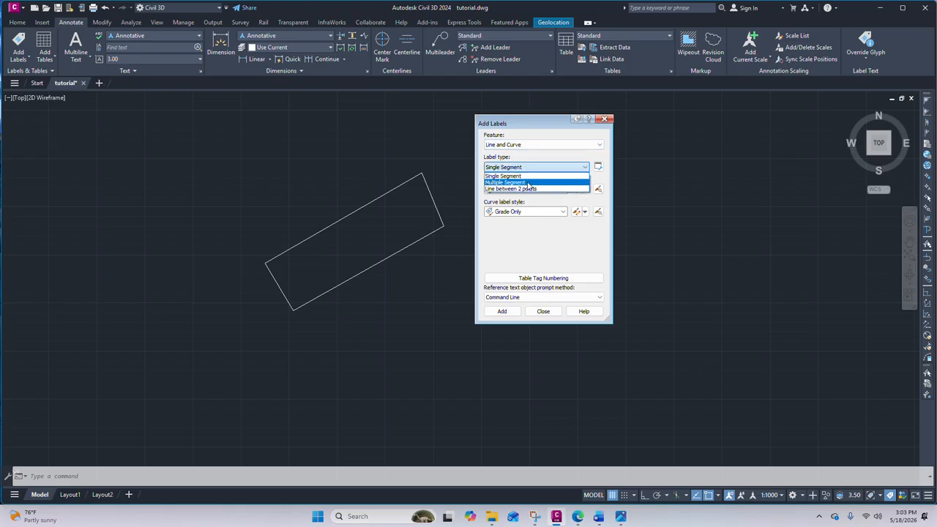
left_click(528, 183)
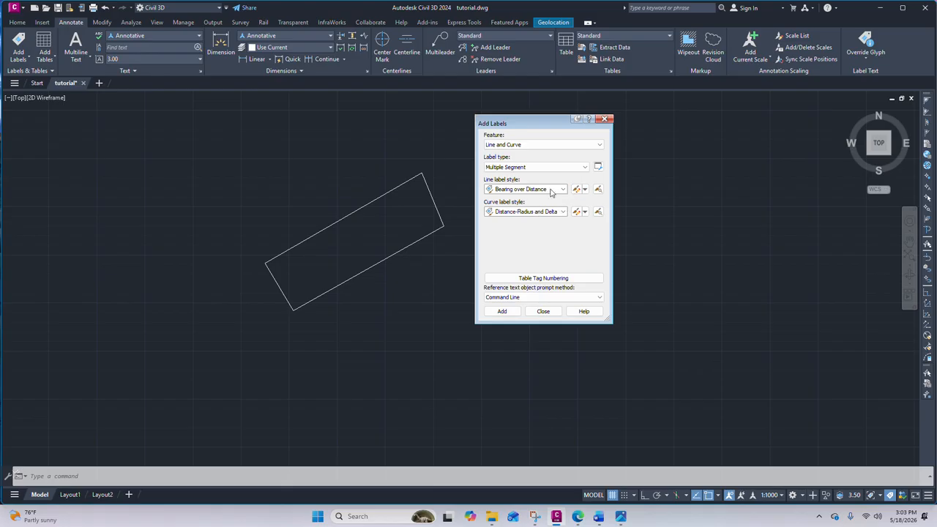
Edit the Bearing over Distance line label style and set its Distance component's text height to 3 mm.
left_click(577, 190)
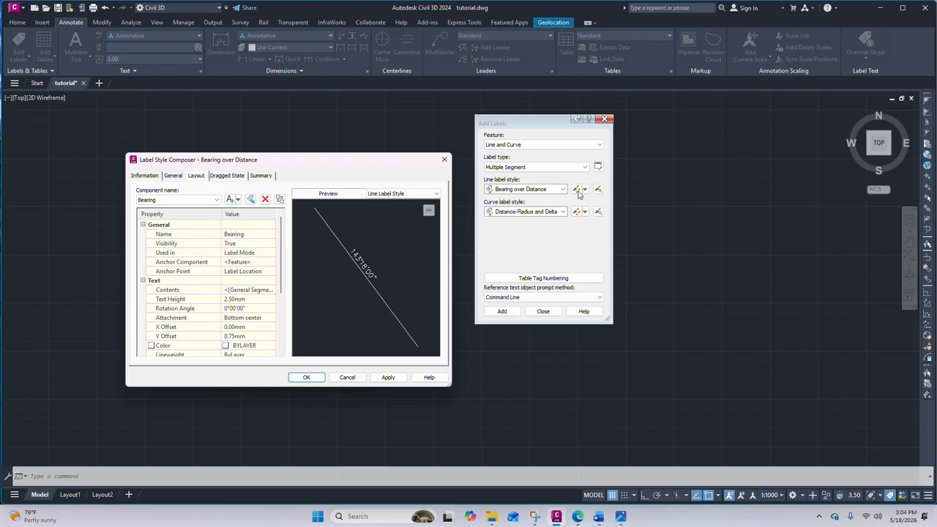
mouse_move(282, 170)
left_mouse_down()
mouse_move(361, 188)
mouse_move(644, 188)
mouse_move(656, 172)
left_mouse_up()
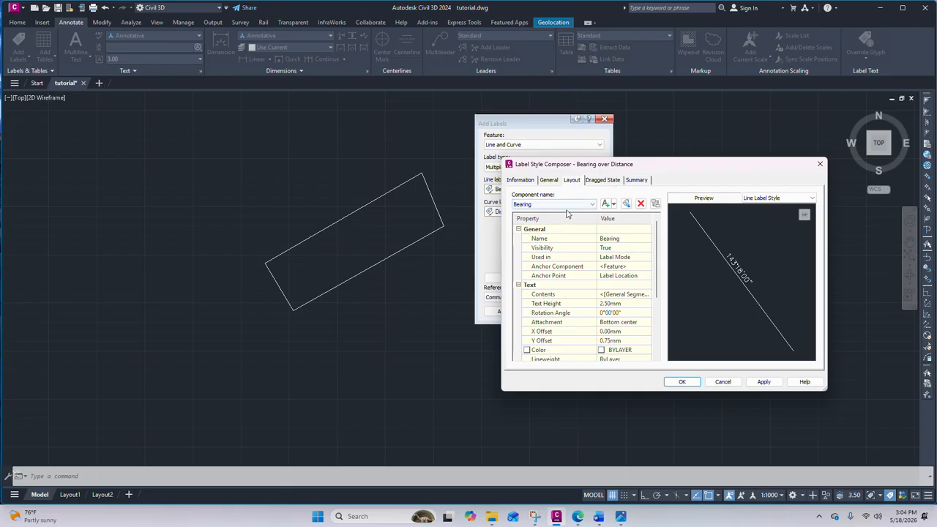
left_click_drag(590, 170, 647, 169)
left_click(600, 205)
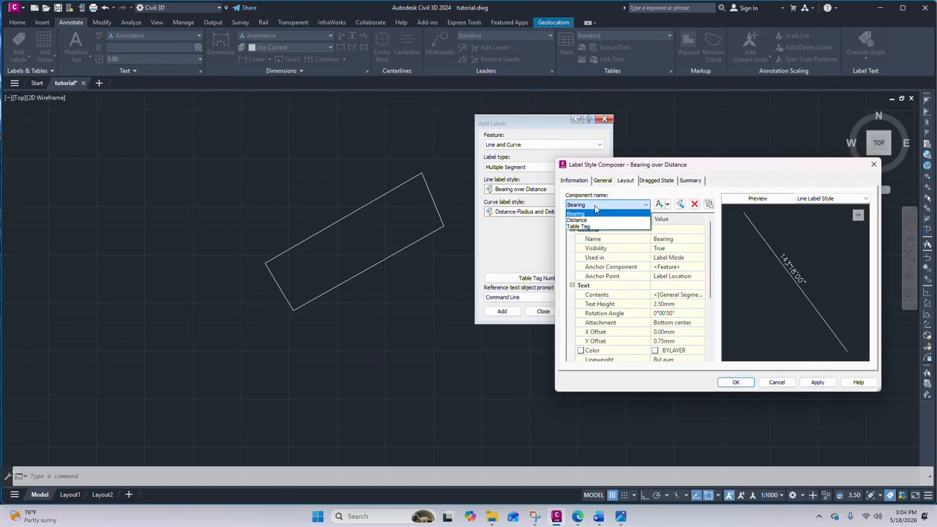
left_click(578, 220)
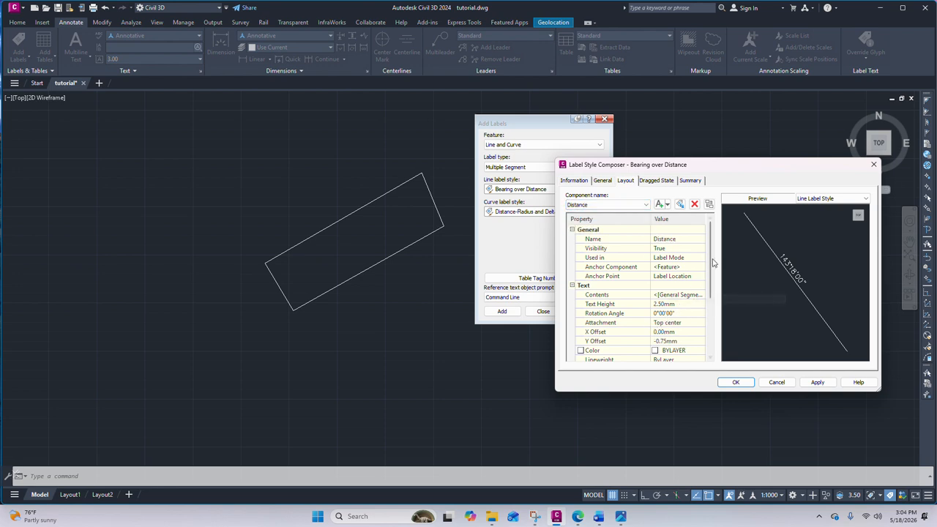
scroll(716, 276, "down", 1)
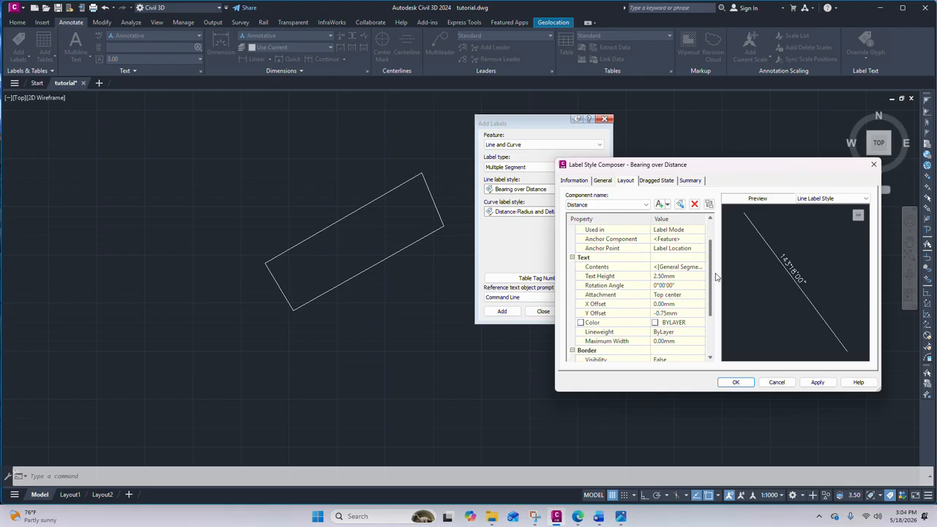
left_click(657, 276)
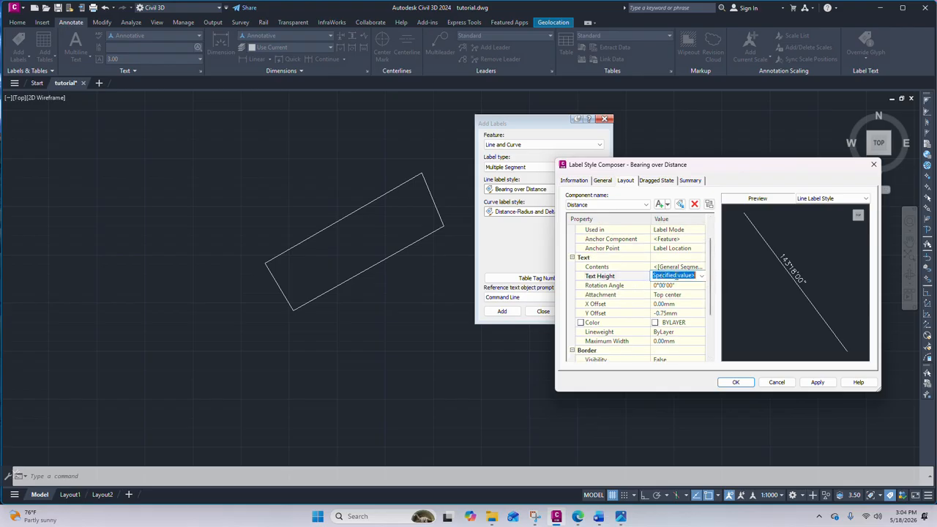
type("3")
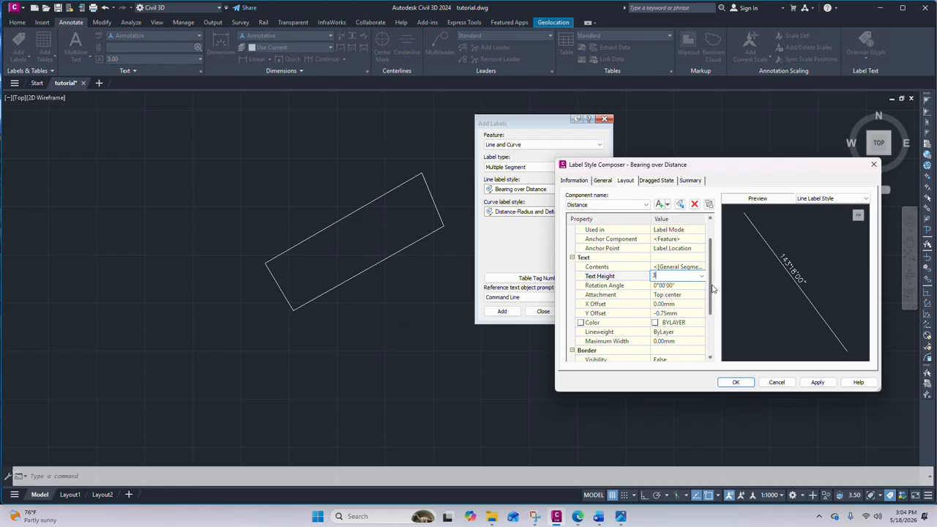
scroll(713, 290, "up", 1)
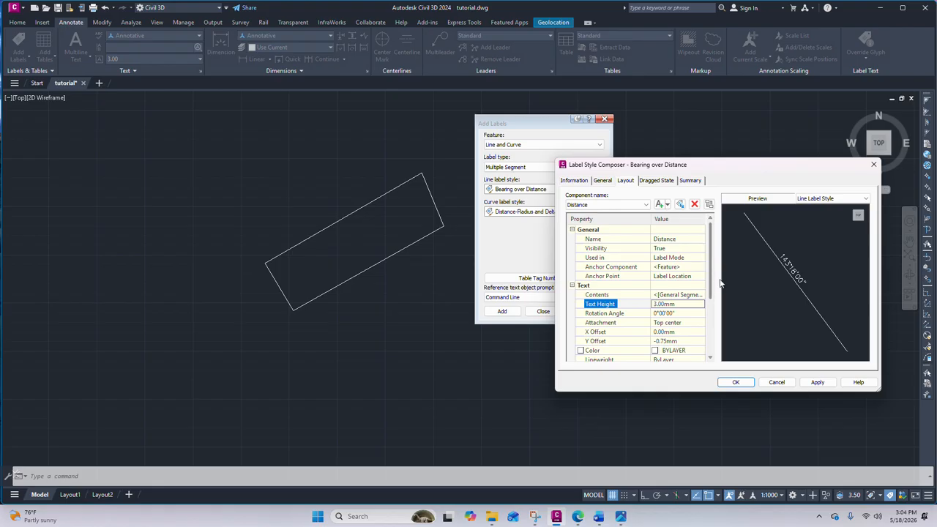
Set the General Segment Length precision to 0.01 in the Distance component's contents and update the label text.
left_click(707, 295)
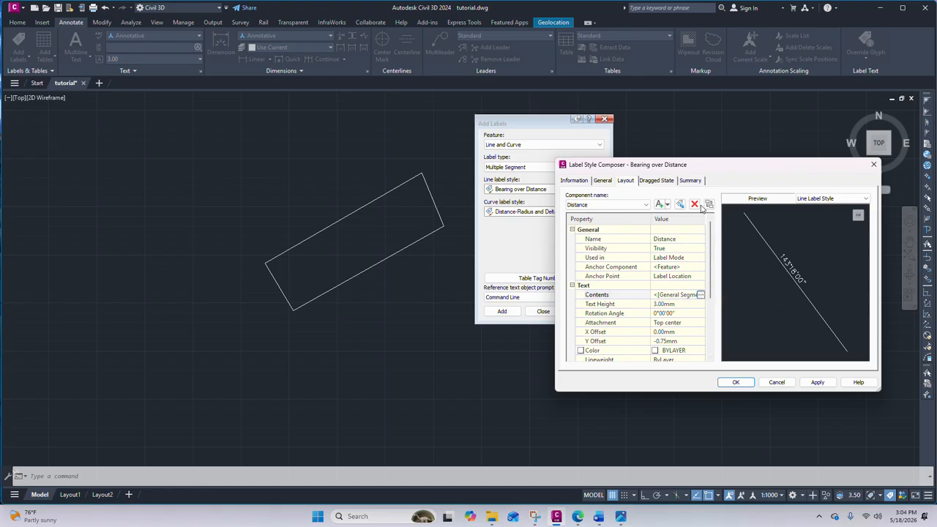
left_click(701, 295)
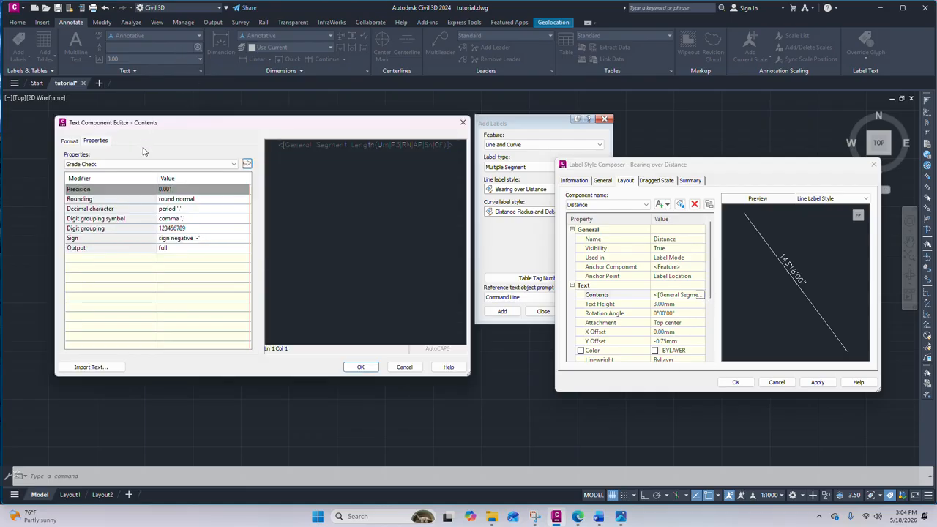
left_click(305, 149)
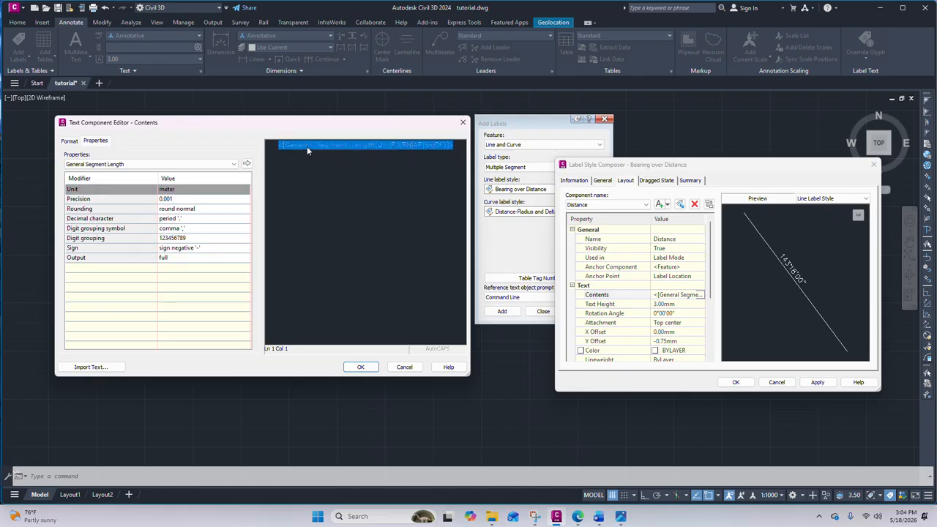
left_click(176, 199)
left_click(176, 199)
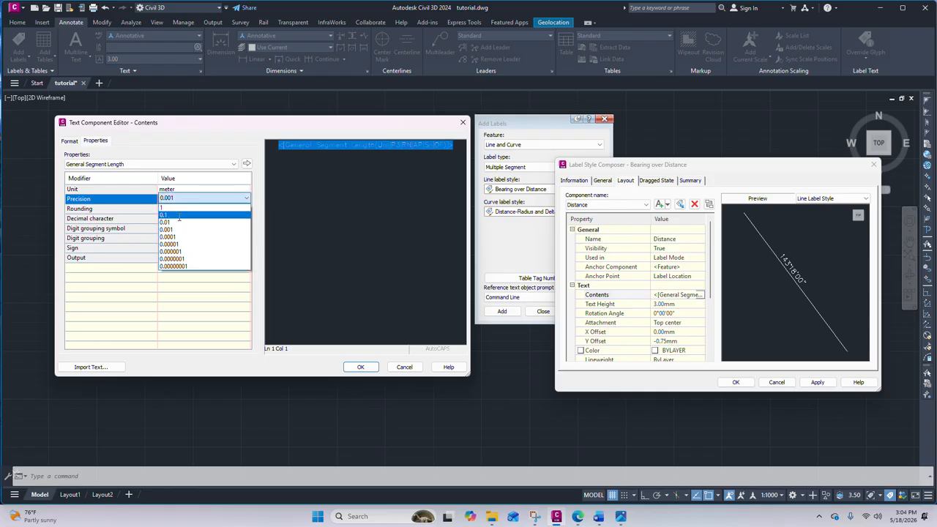
left_click(179, 222)
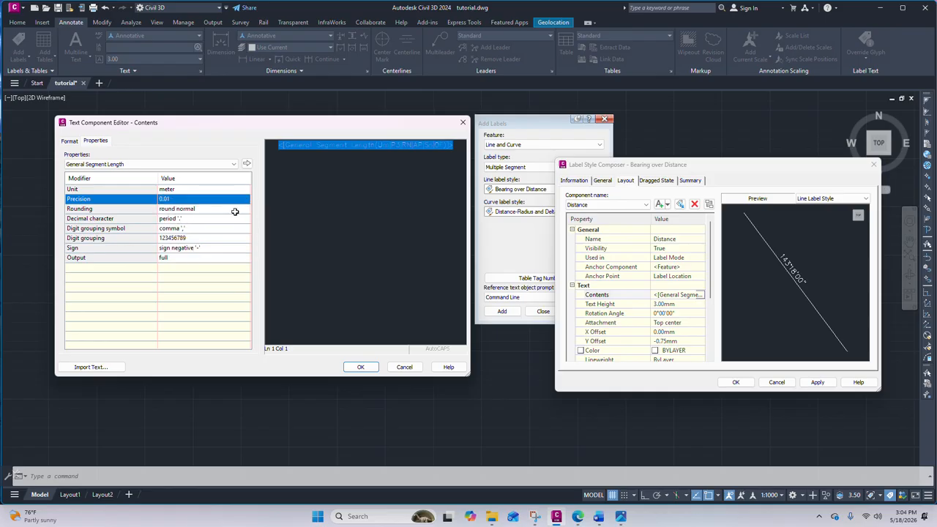
left_click(247, 165)
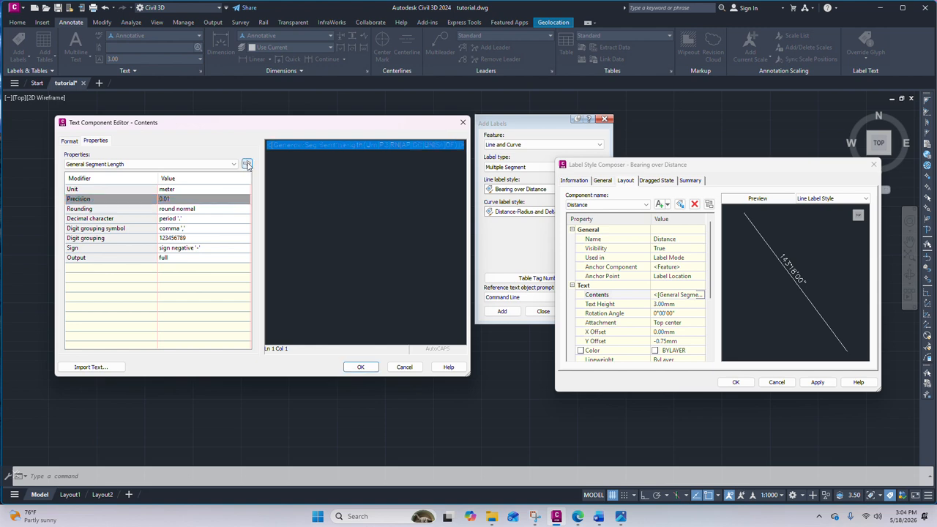
left_click(361, 367)
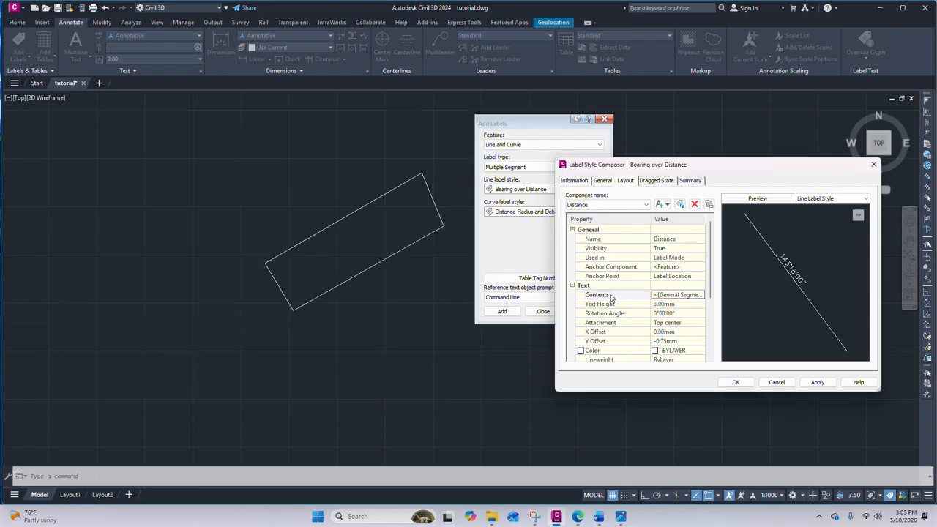
Reopen the Distance component's contents and load the General Segment Length properties from the label text.
left_click_drag(698, 167, 658, 160)
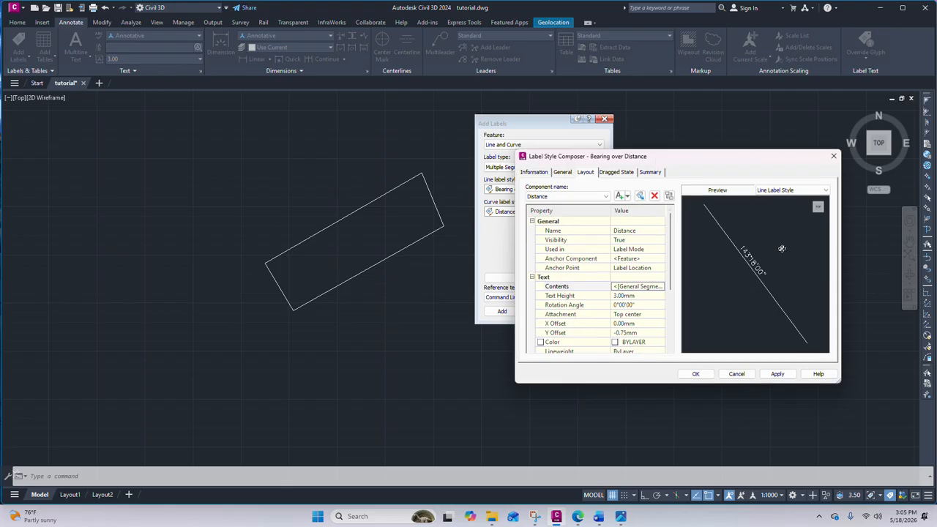
left_click(536, 197)
left_click(533, 199)
left_click(535, 197)
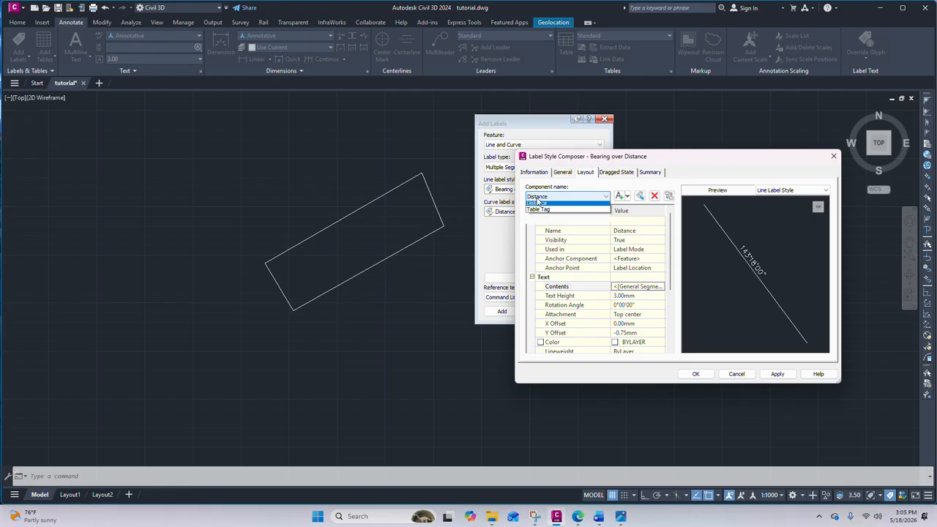
left_click(534, 198)
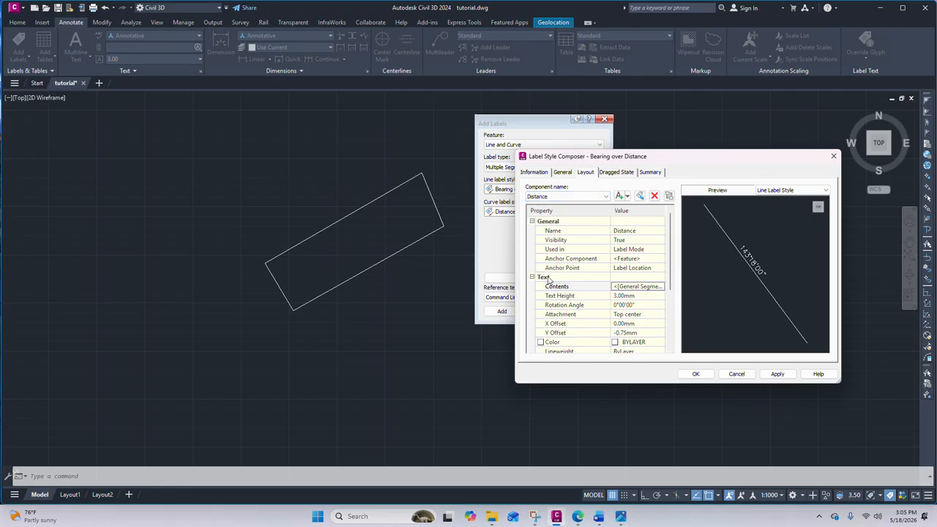
left_click(661, 287)
left_click(662, 287)
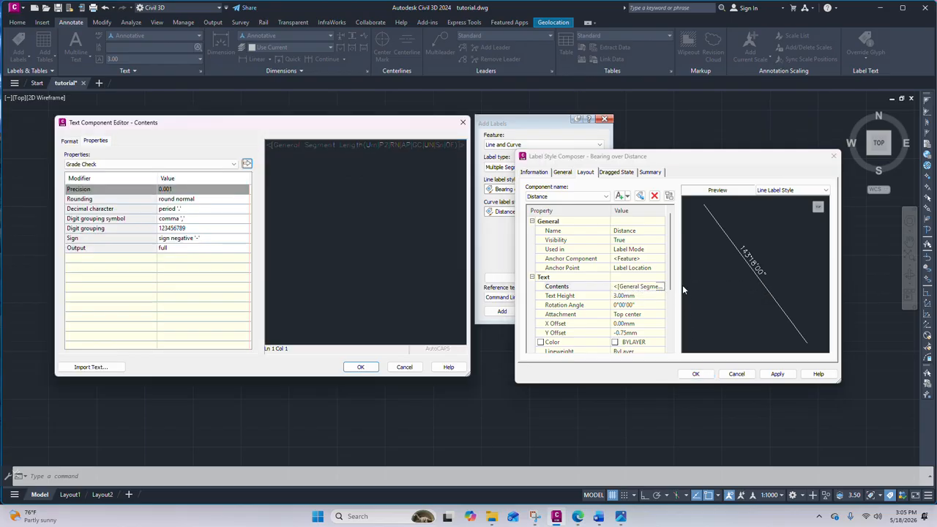
left_click_drag(248, 131, 495, 178)
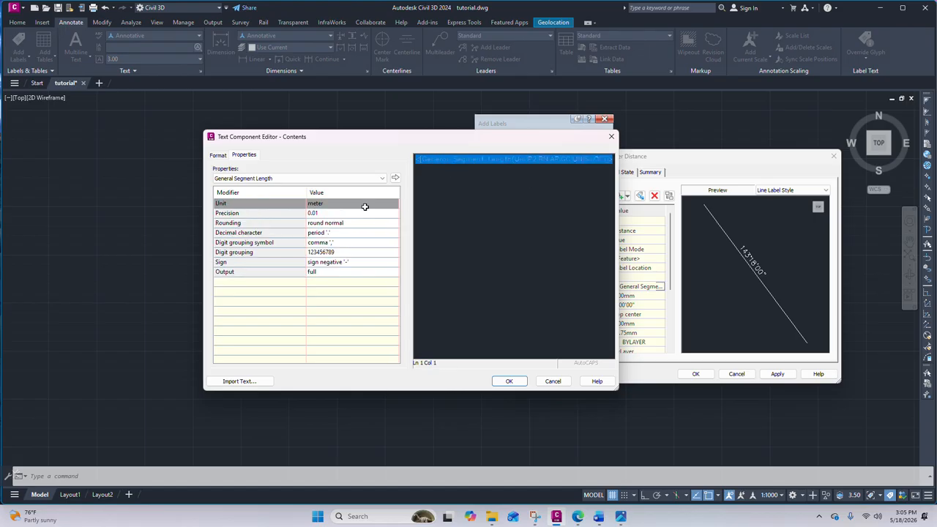
Set the General Segment Length precision to 0.01 again, update the Distance label text with it, and accept the contents.
left_click(326, 212)
left_click(325, 213)
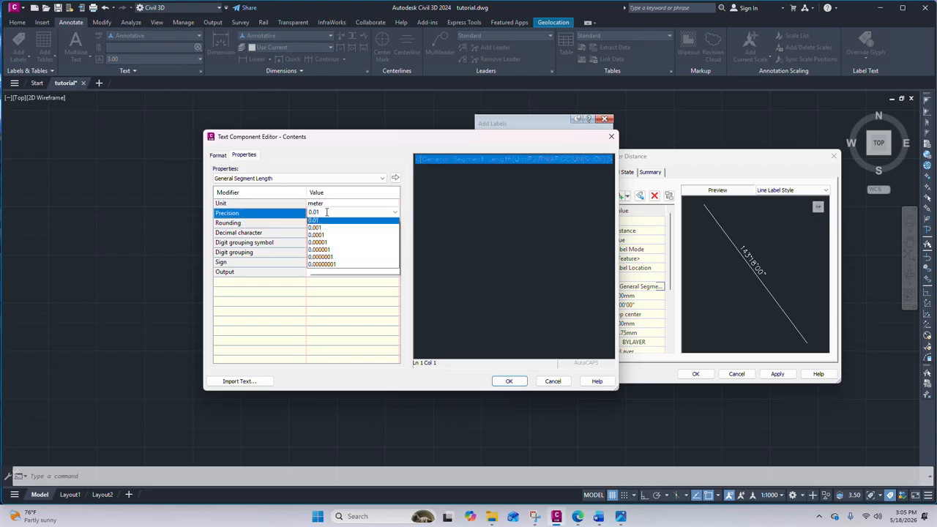
left_click(331, 243)
left_click(326, 214)
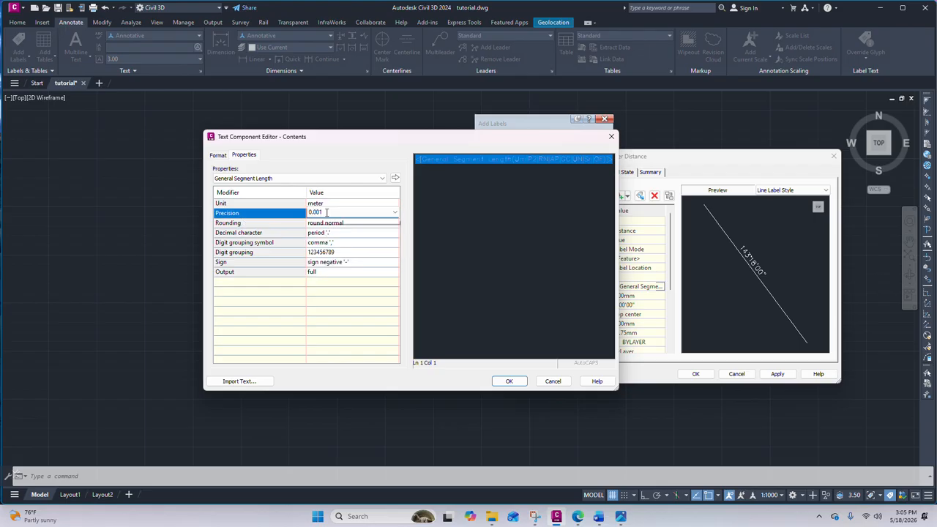
left_click(324, 213)
left_click(324, 236)
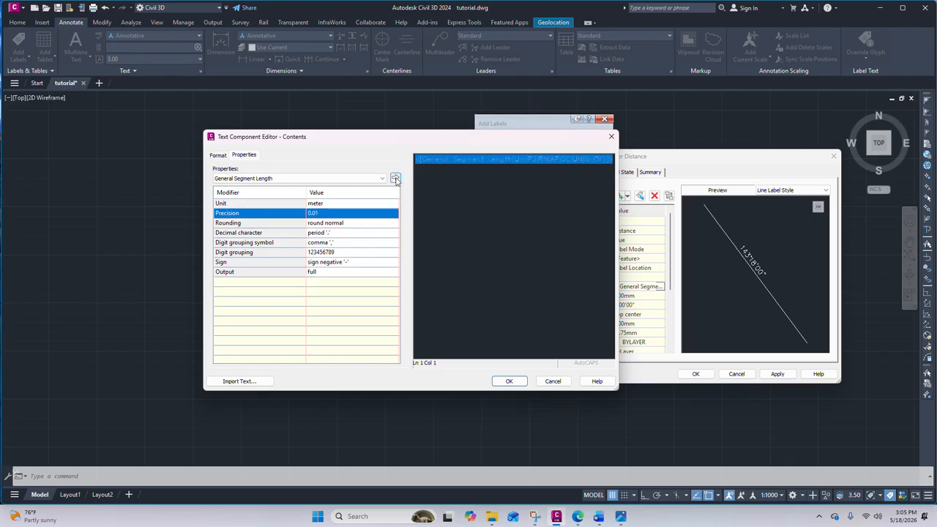
left_click(396, 179)
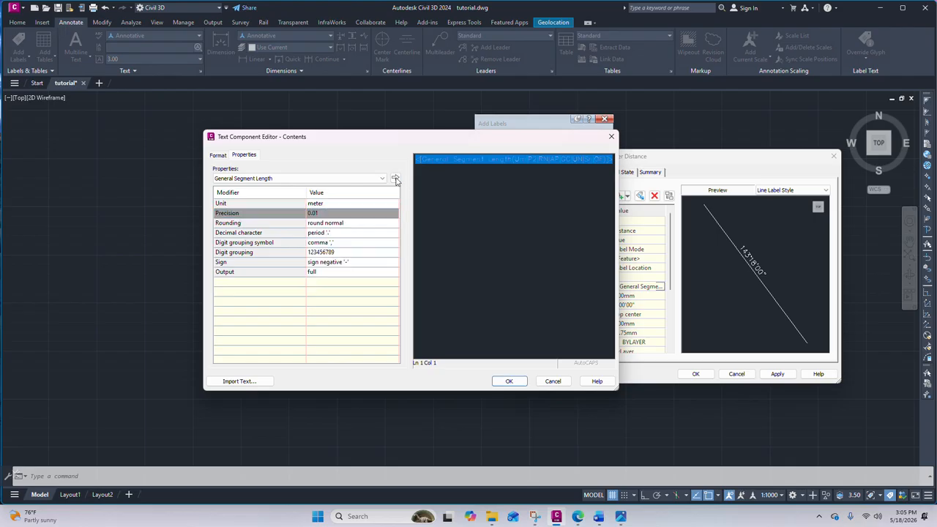
left_click(508, 382)
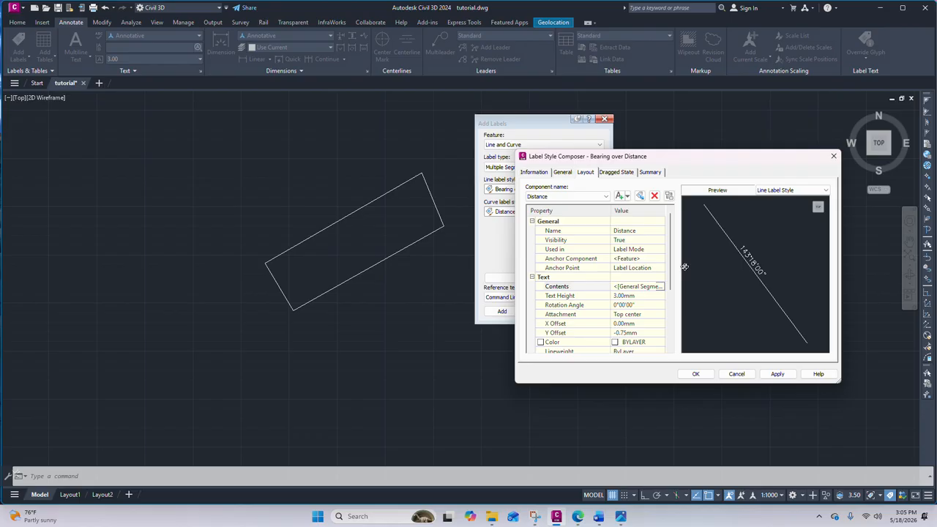
Switch to the Bearing component of the Bearing over Distance style and open its General Segment Direction contents for editing.
left_click(556, 198)
left_click(549, 210)
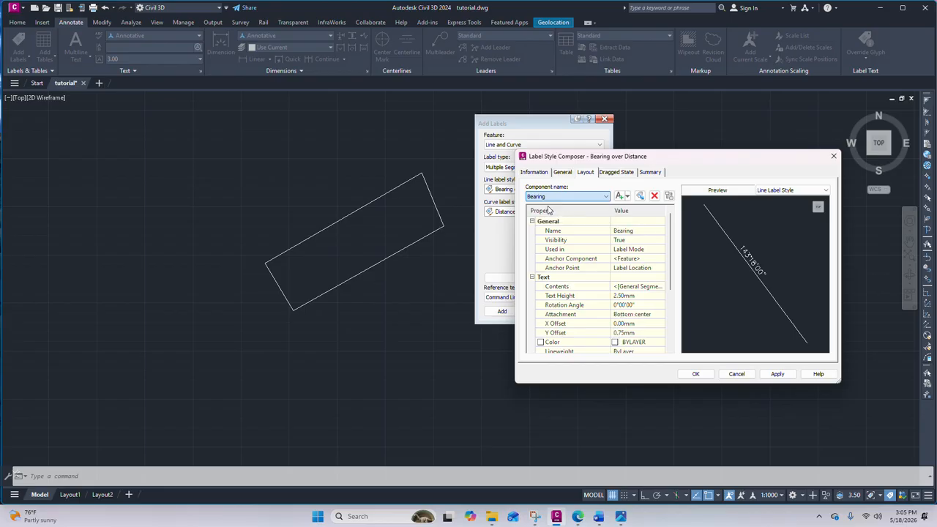
left_click_drag(703, 157, 737, 132)
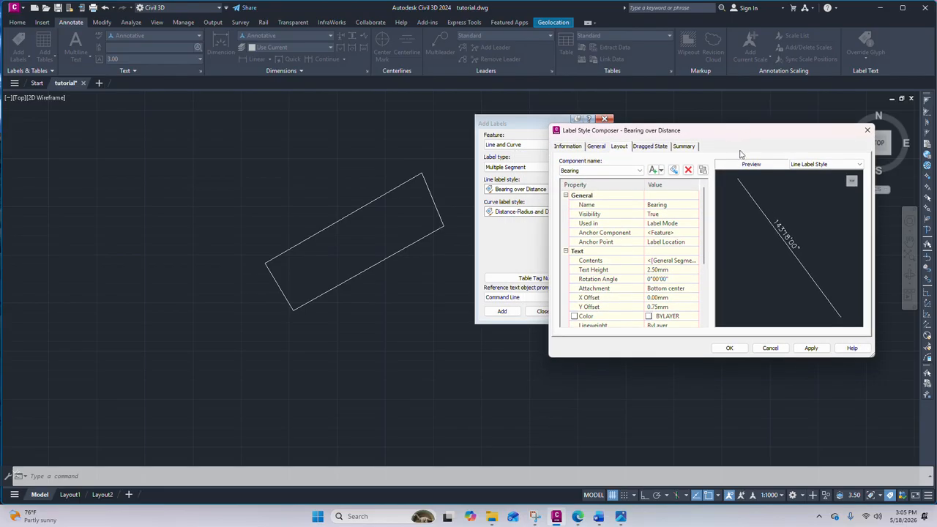
left_click(588, 171)
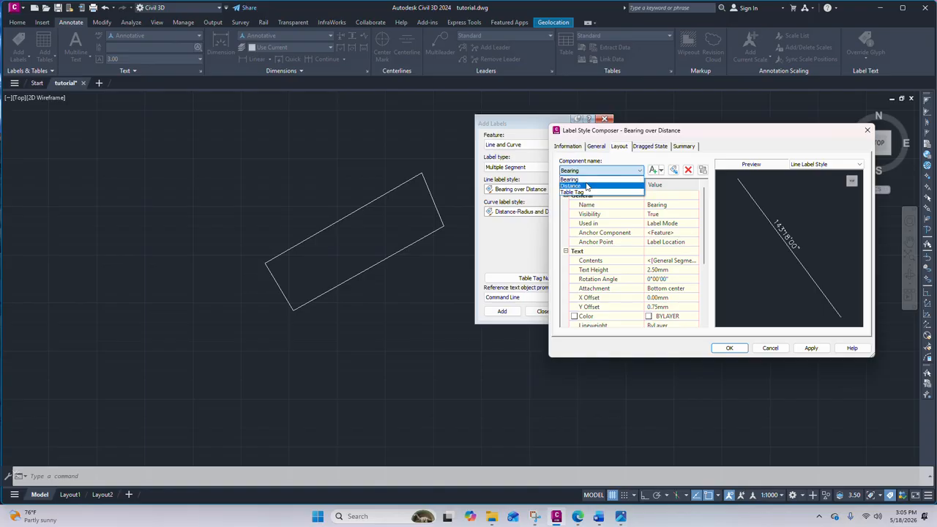
left_click(586, 180)
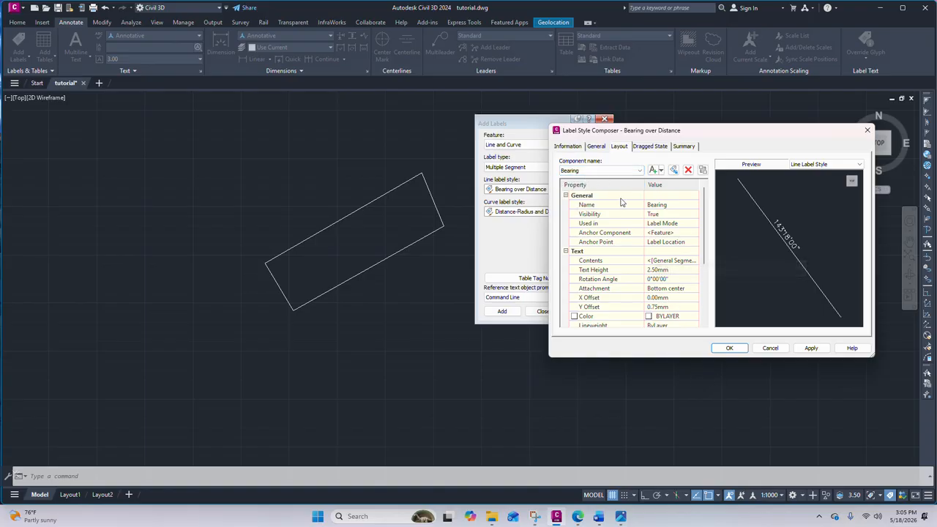
left_click(696, 262)
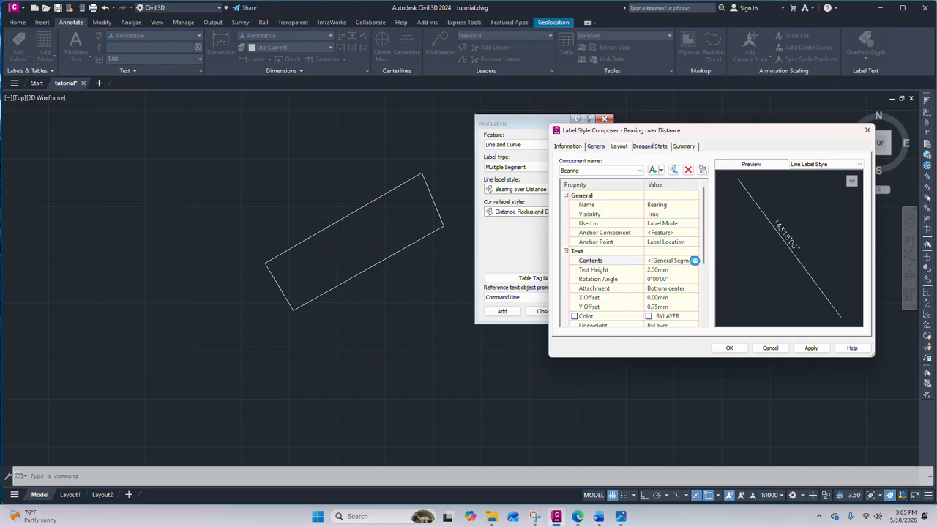
left_click(696, 261)
left_click(504, 161)
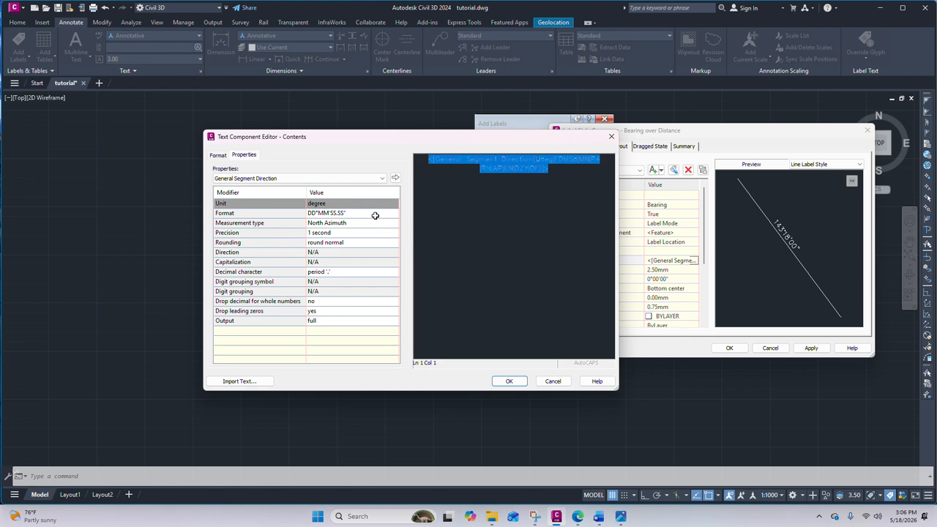
Set the General Segment Direction measurement type to North Azimuth, keep the 1 second precision, update the Bearing text, and accept it.
left_click(331, 223)
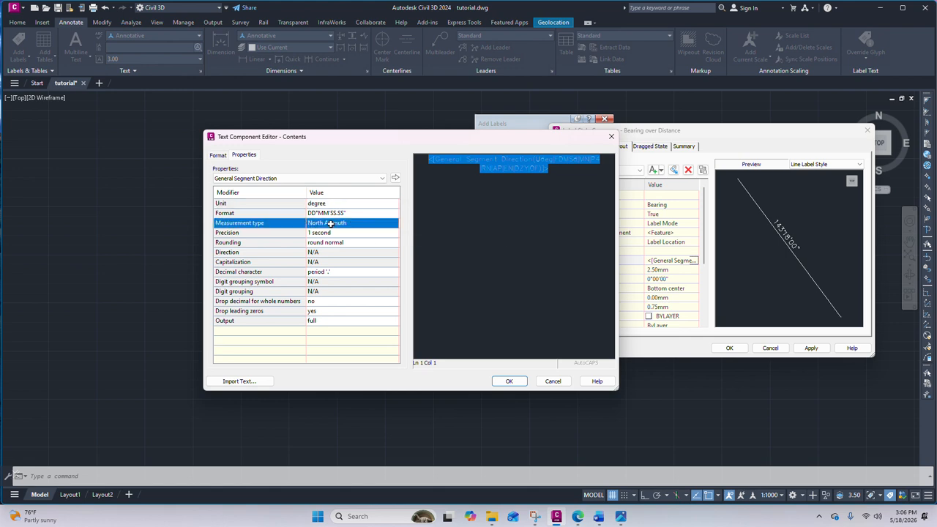
left_click(331, 223)
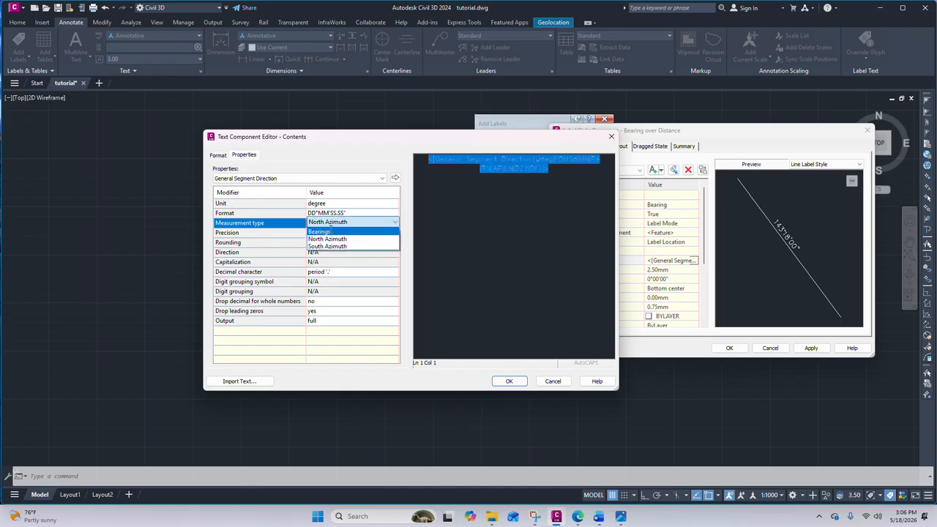
left_click(328, 233)
left_click(331, 224)
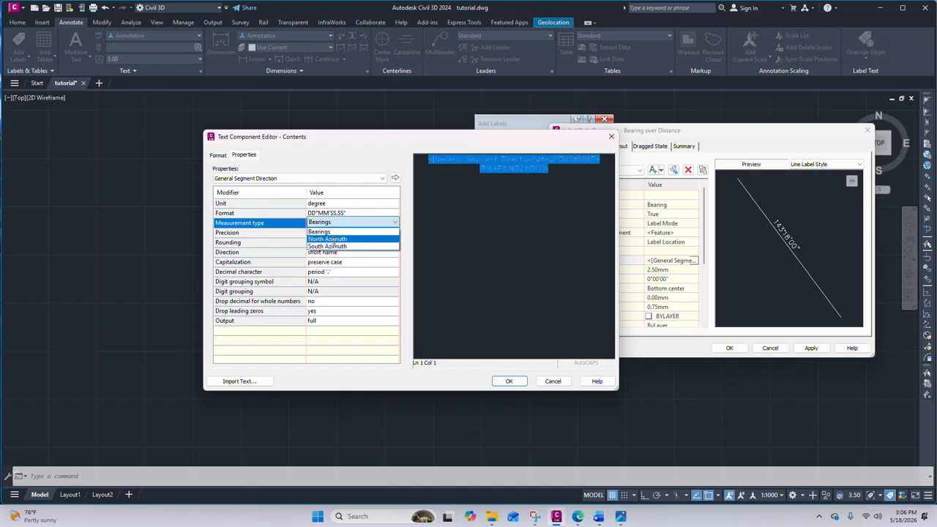
left_click(334, 242)
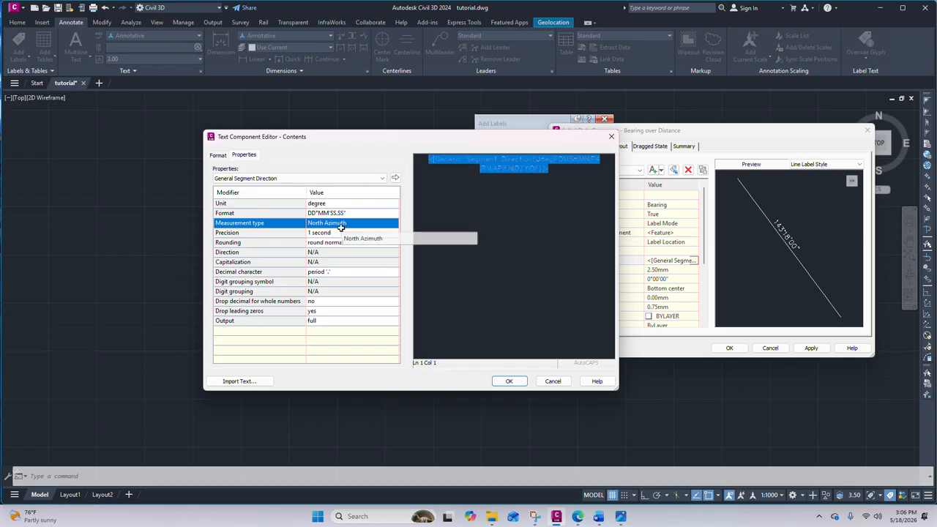
left_click(327, 233)
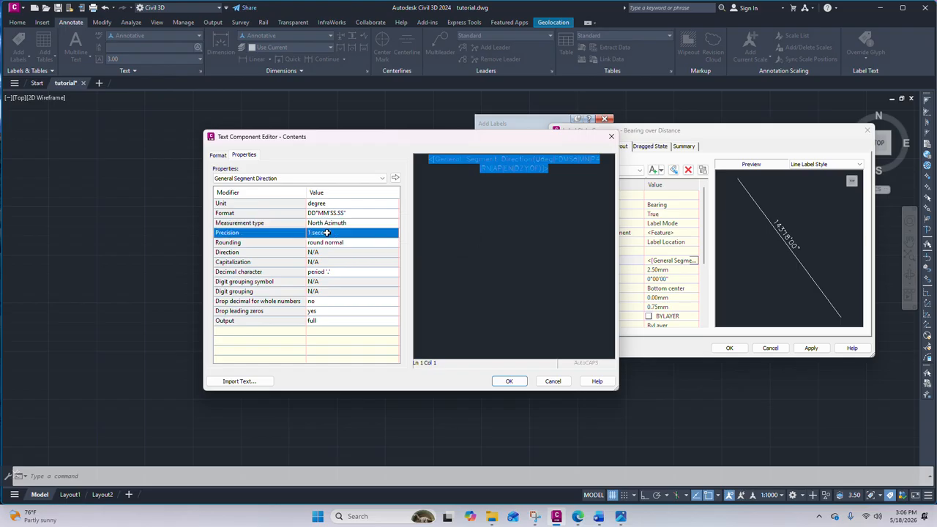
left_click(327, 233)
left_click(327, 232)
left_click(395, 178)
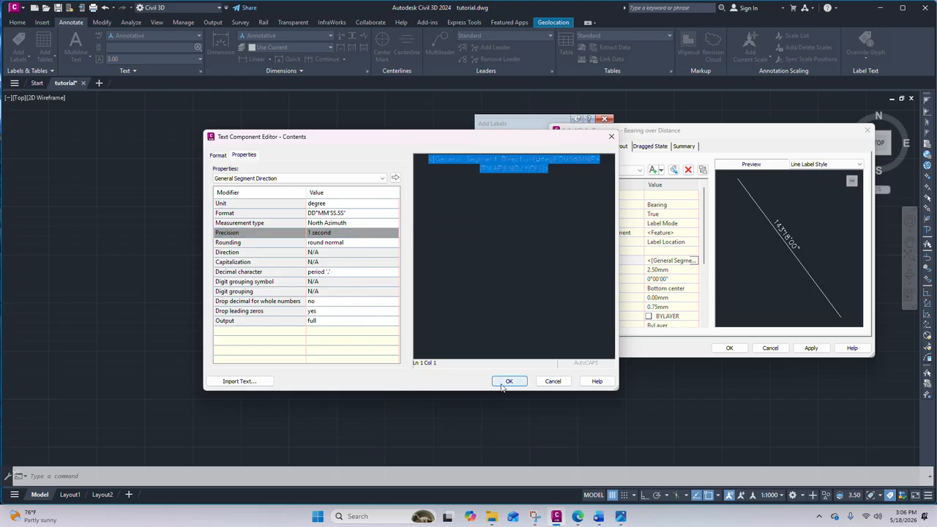
left_click(509, 382)
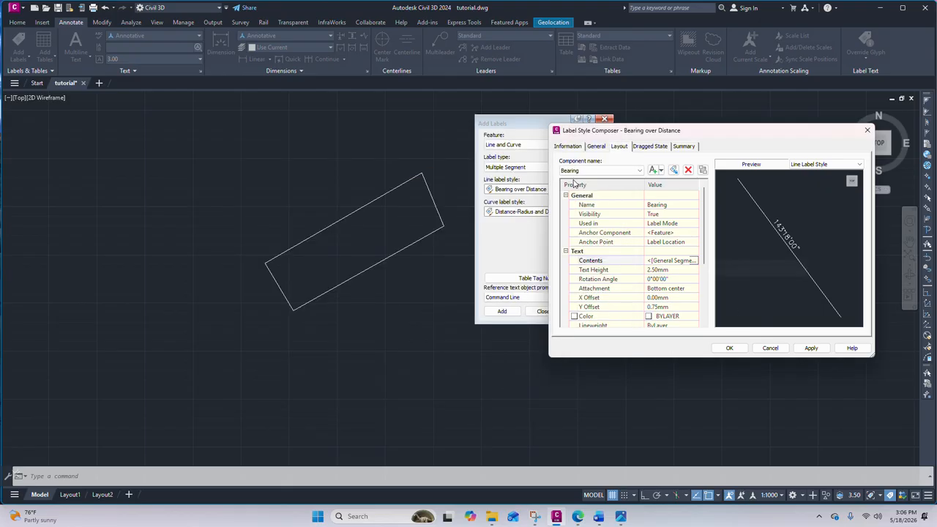
Recheck the General Segment Direction modifiers in the Bearing component's contents and close the text editor.
left_click(659, 270)
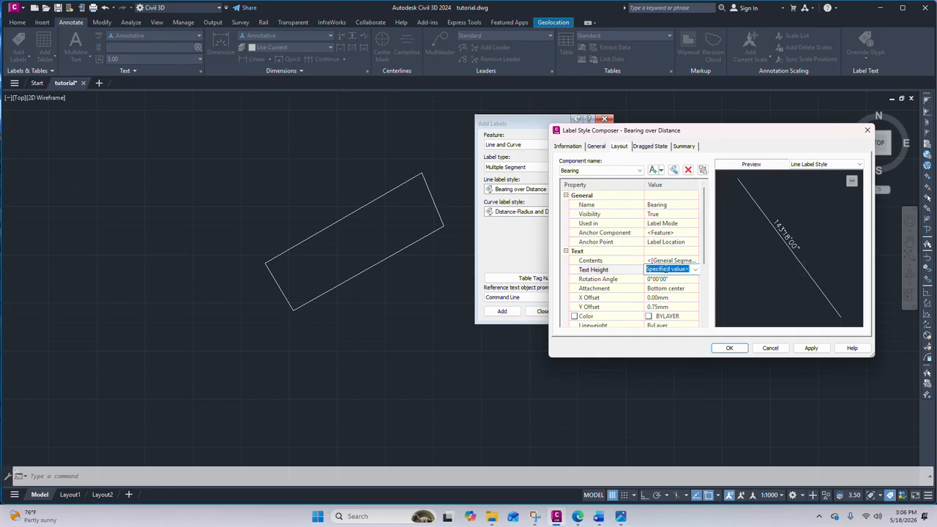
left_click(703, 249)
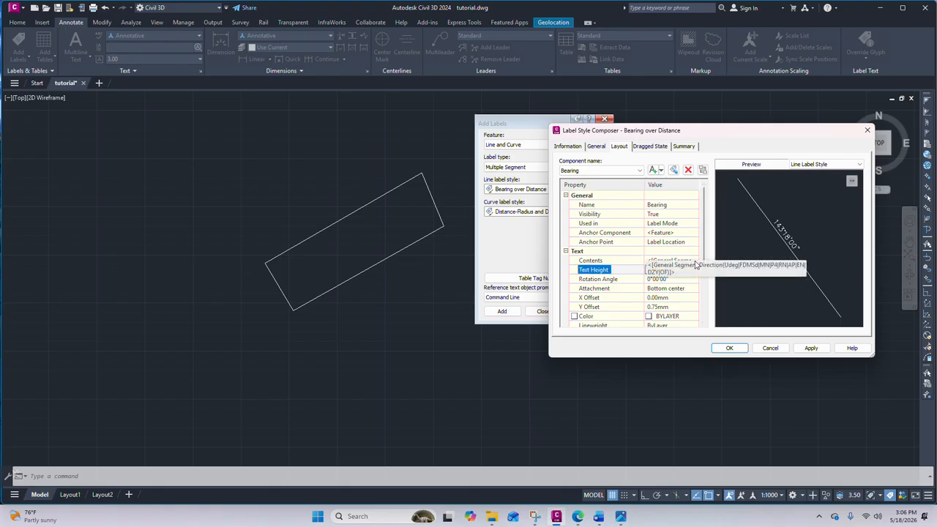
left_click(696, 262)
left_click(696, 261)
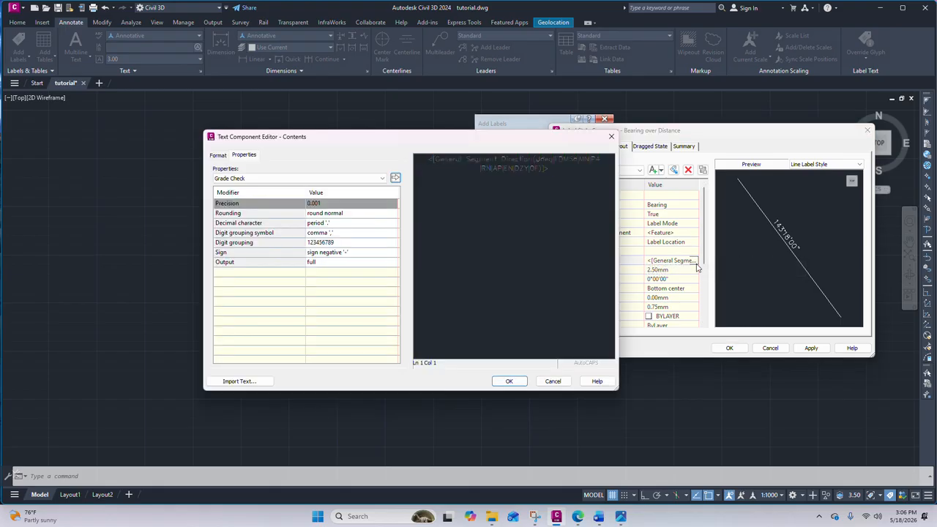
left_click(492, 163)
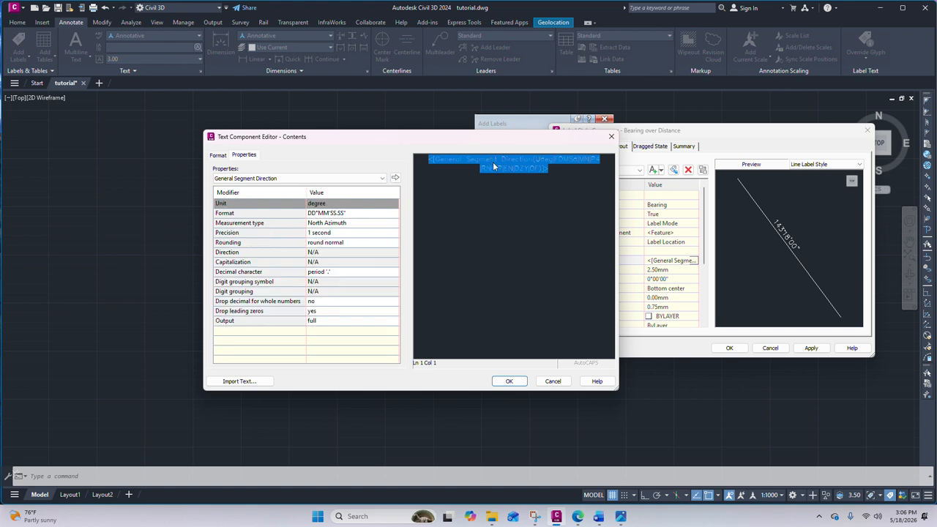
left_click(668, 276)
left_click(509, 380)
Set the Bearing component's text height to 3 mm.
left_click(677, 270)
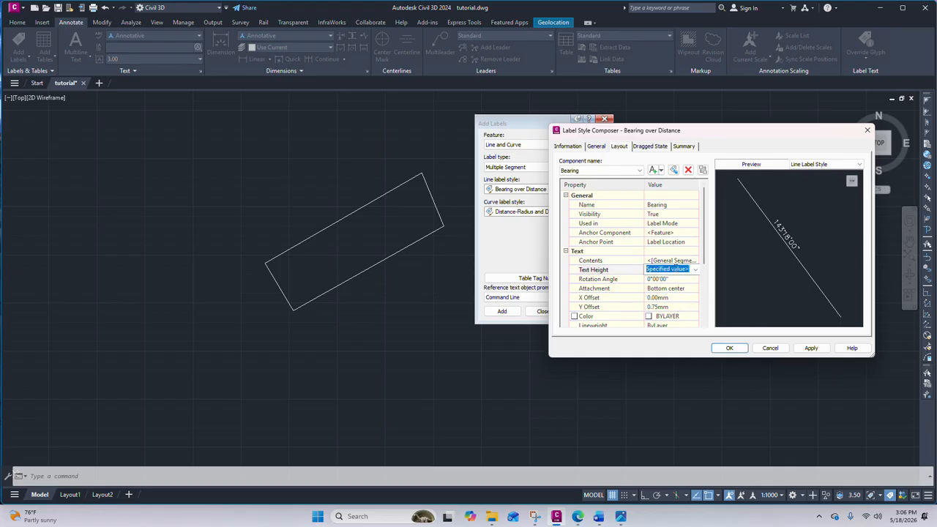
left_click(673, 270)
left_click(696, 270)
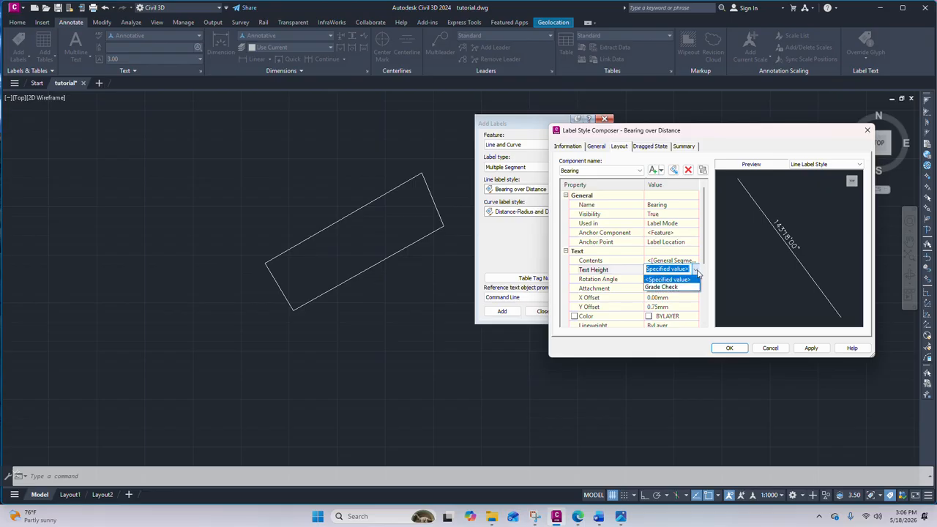
left_click(696, 271)
left_click(598, 271)
left_click(661, 272)
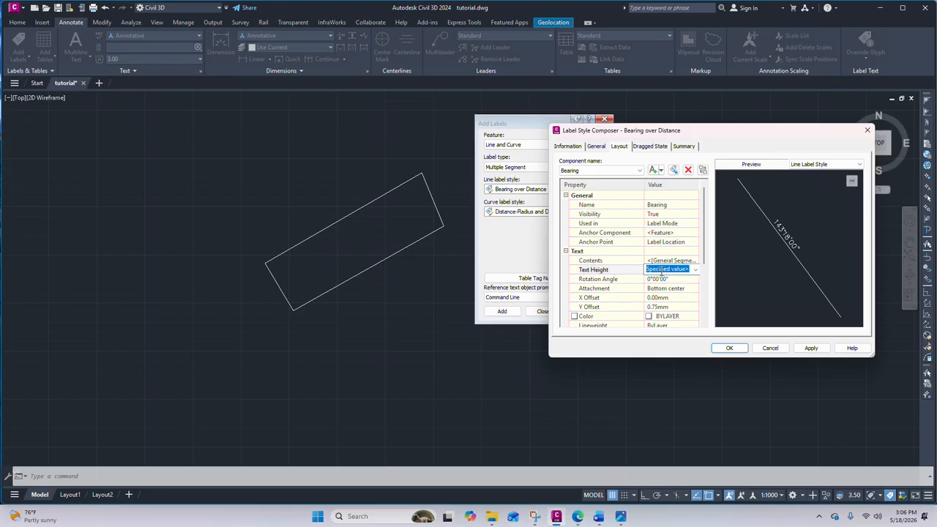
type("3")
Review the Bearing component's layout properties, then apply and accept the Bearing over Distance label style changes.
left_click(705, 285)
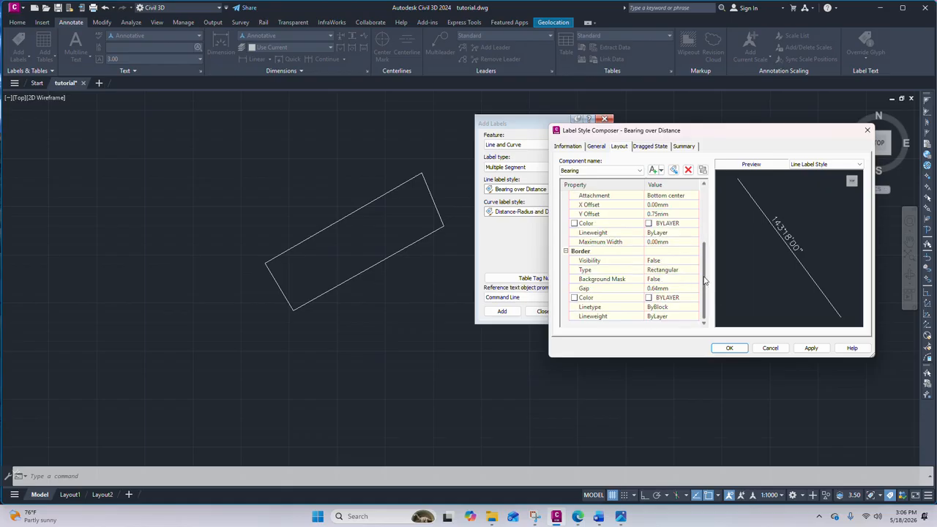
left_click_drag(705, 278, 707, 247)
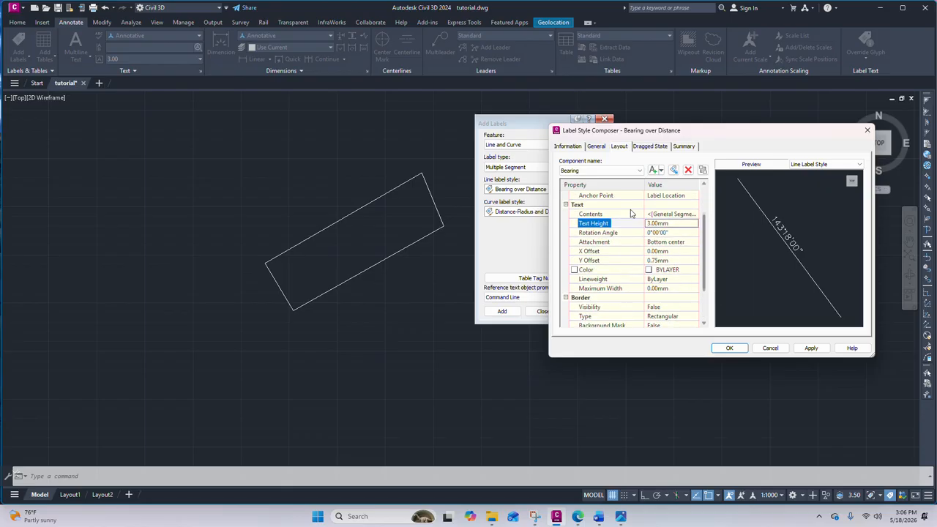
left_click(681, 222)
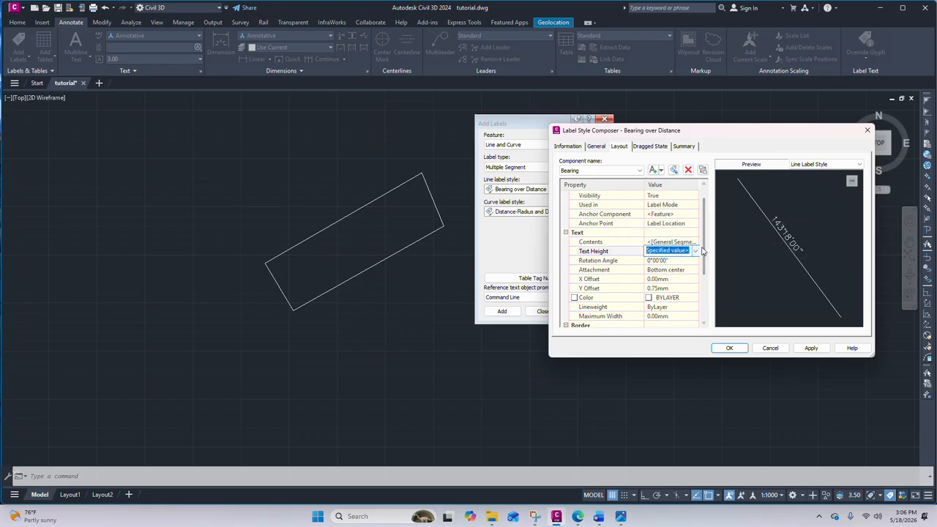
left_click_drag(704, 243, 707, 231)
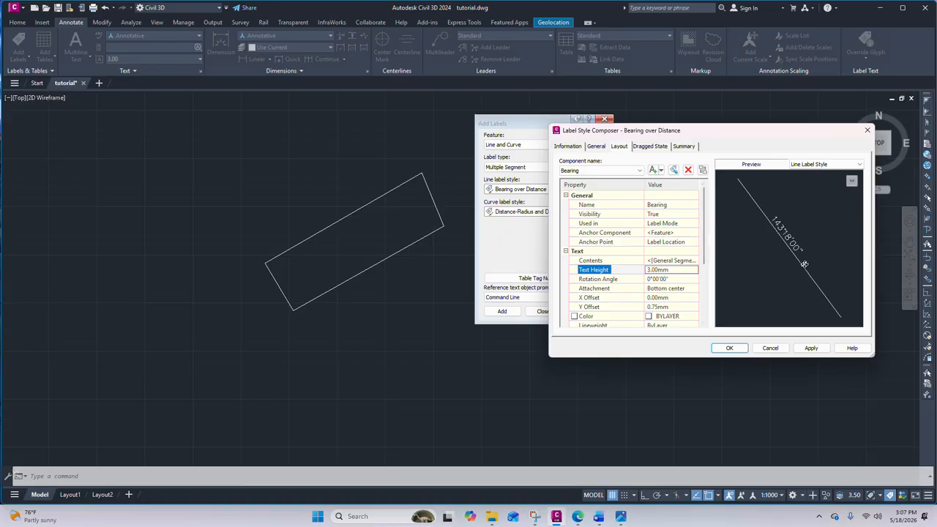
left_click(812, 348)
left_click(730, 349)
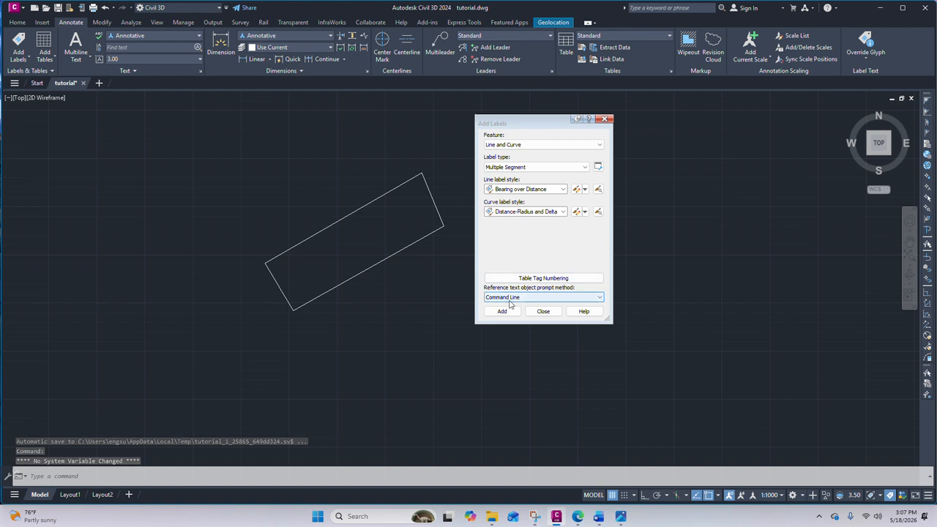
Label all four sides of the parcel with multiple-segment Bearing over Distance labels and end the labelling.
left_click(508, 315)
left_click(506, 314)
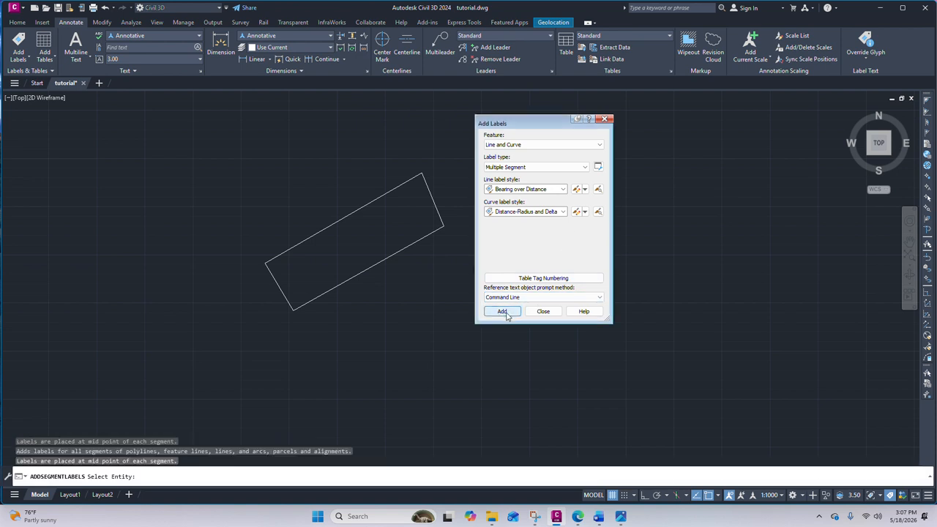
left_click(378, 198)
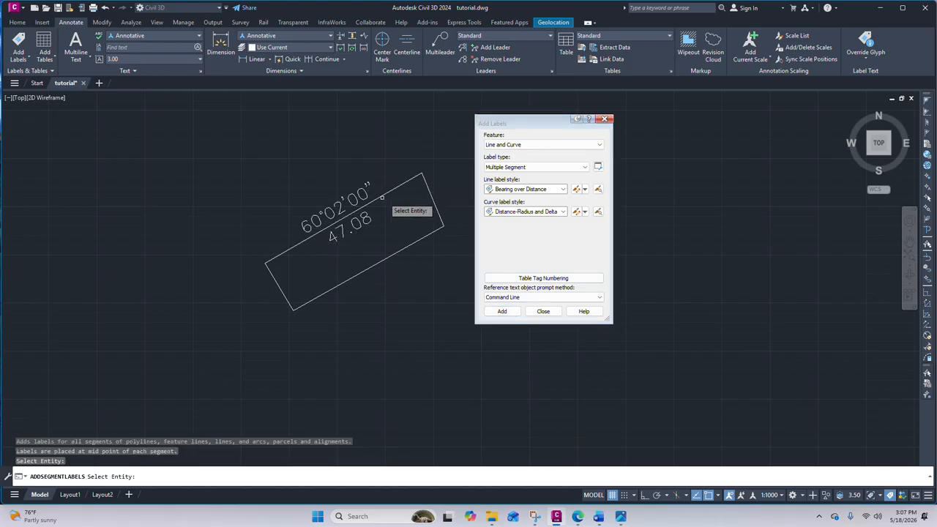
left_click(430, 191)
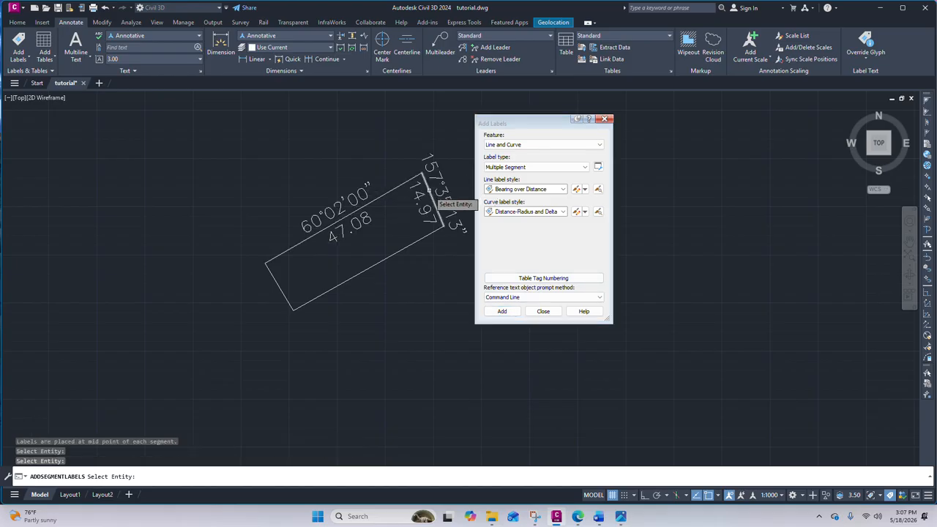
left_click(397, 253)
left_click(275, 279)
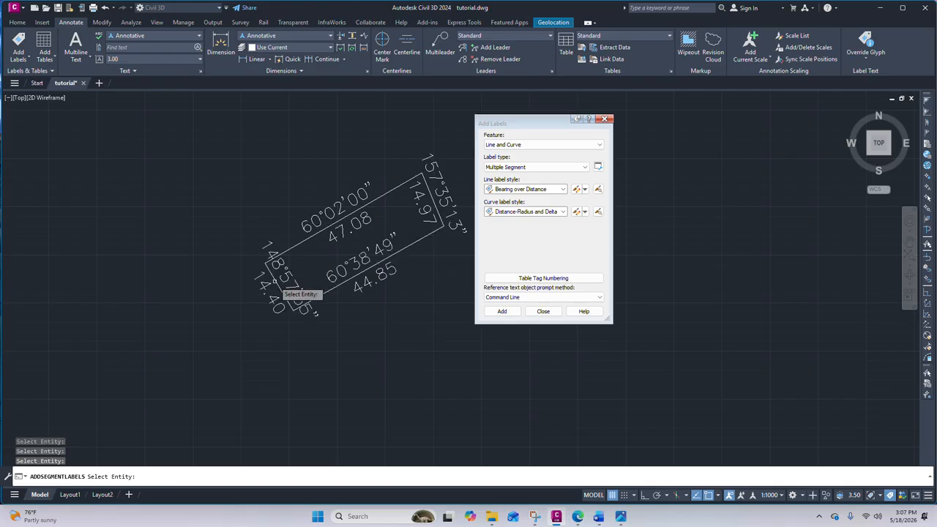
left_click(543, 311)
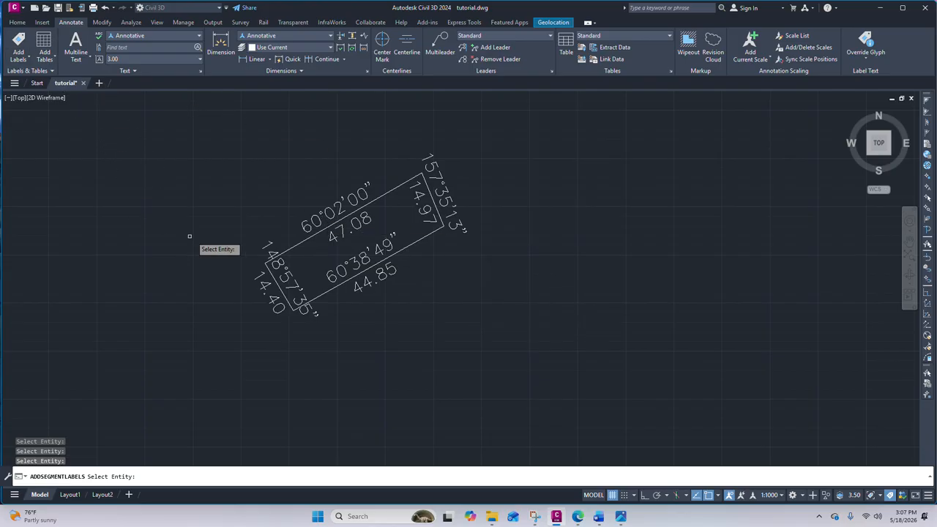
key("Escape")
Turn on ortho mode and draw a short vertical reference line north from the parcel's northeast corner.
scroll(312, 194, "up", 4)
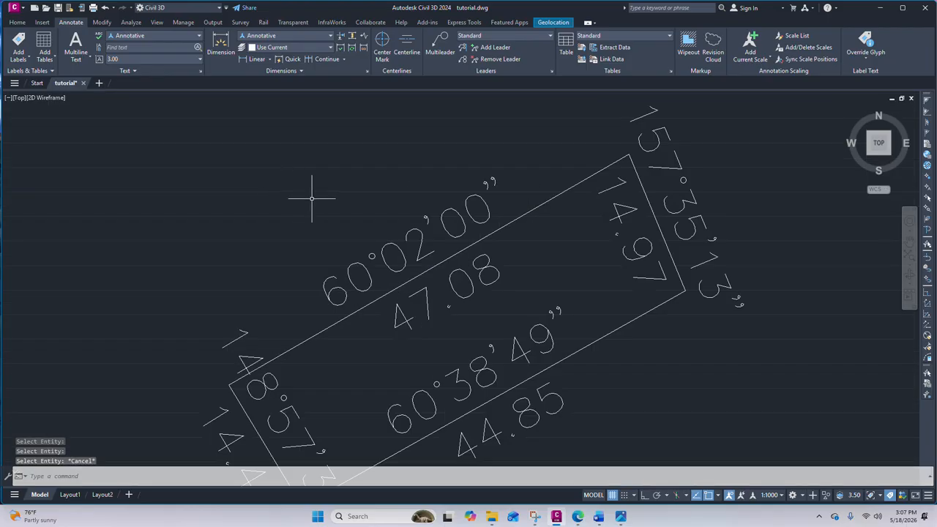
scroll(378, 184, "down", 4)
scroll(419, 196, "up", 4)
scroll(419, 197, "down", 3)
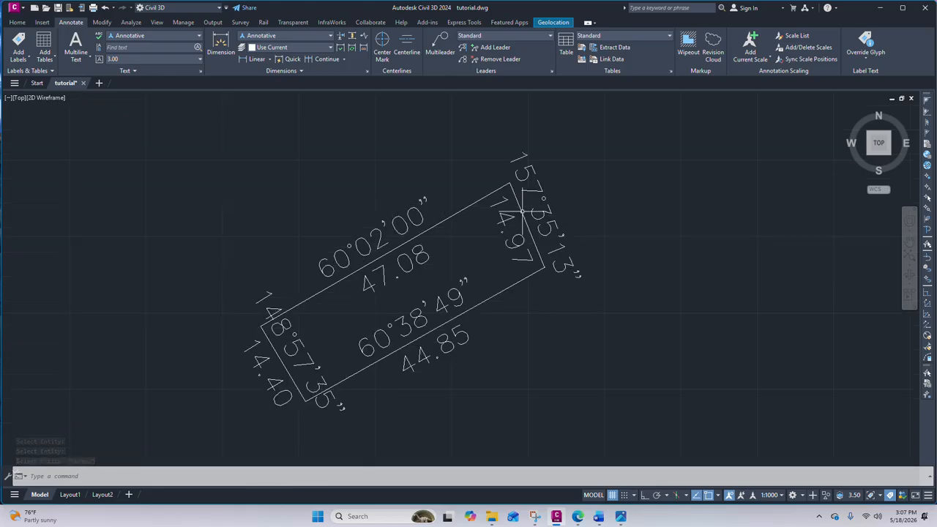
scroll(523, 212, "down", 3)
scroll(540, 203, "up", 3)
left_click(17, 22)
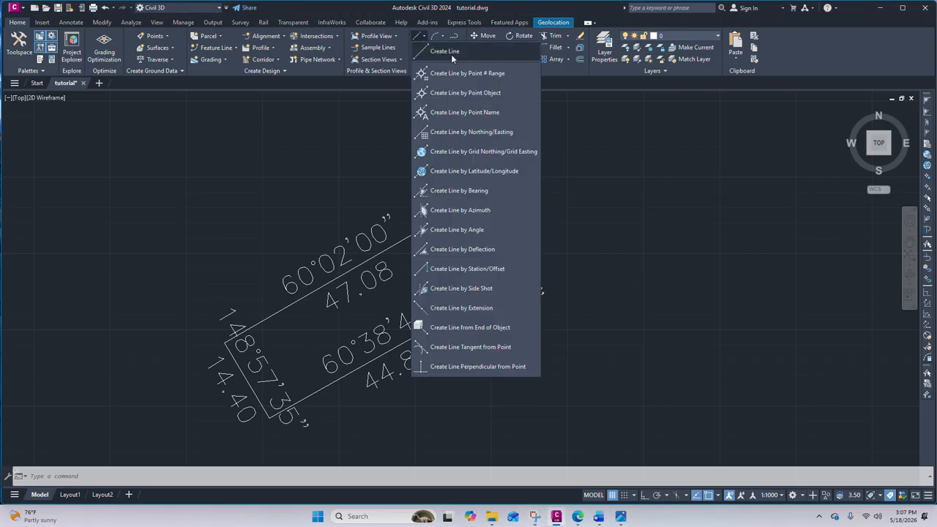
left_click(443, 51)
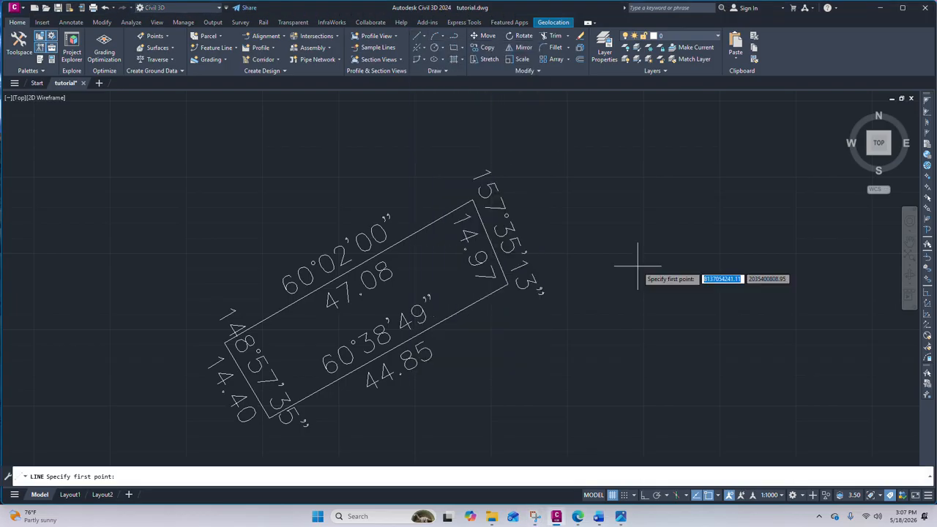
left_click(646, 496)
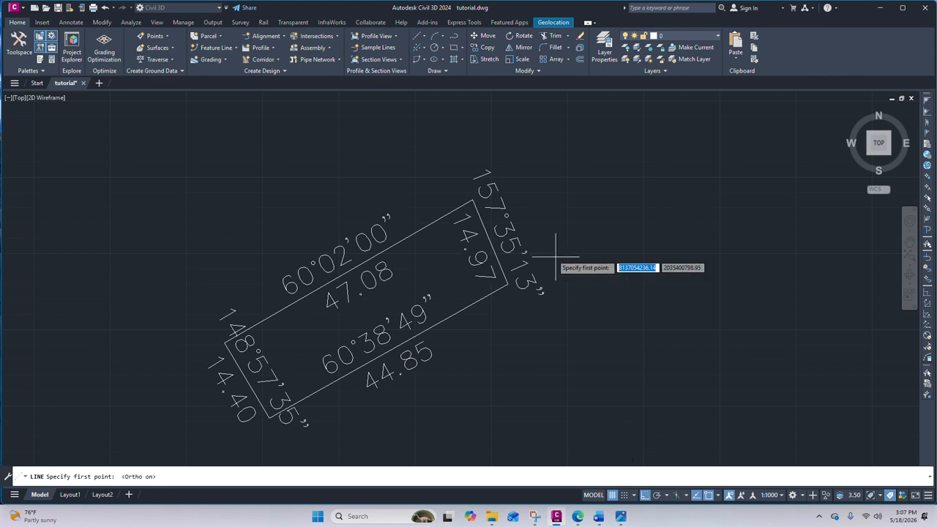
left_click(472, 199)
right_click(468, 146)
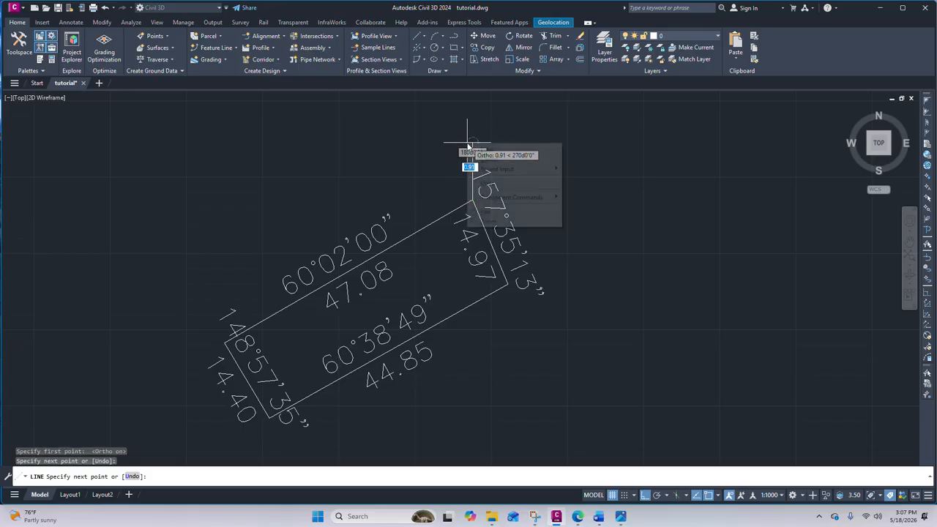
left_click(472, 148)
Draw a short horizontal reference line east from the parcel's northeast corner.
scroll(462, 188, "up", 3)
right_click(396, 167)
left_click(432, 172)
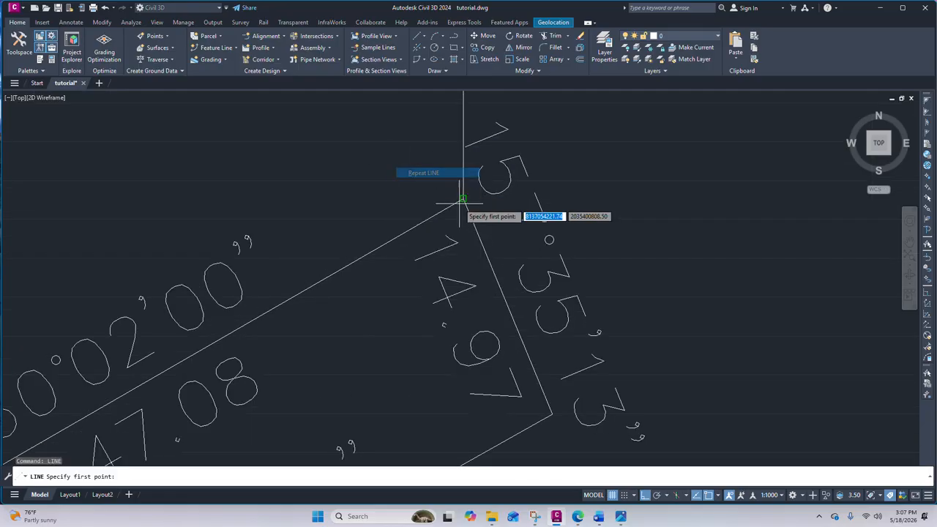
left_click(463, 199)
right_click(619, 197)
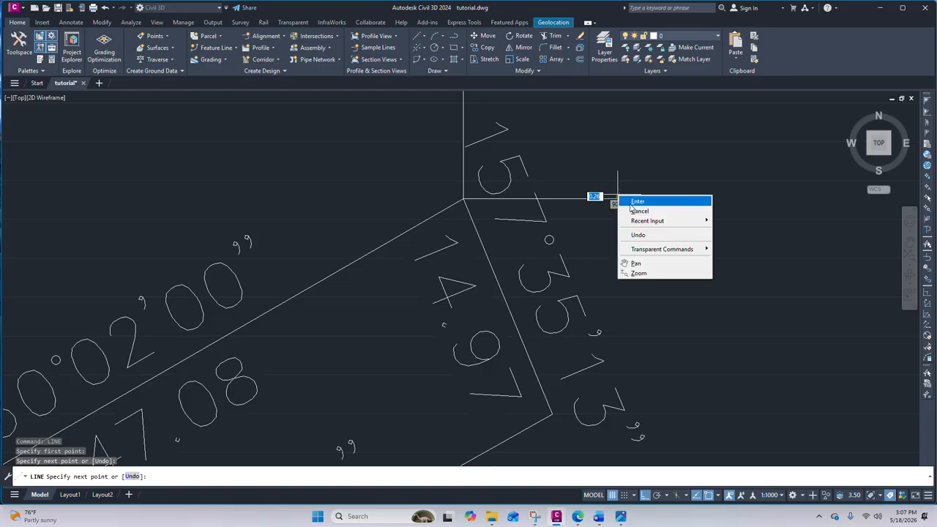
left_click(634, 202)
Examine the short eastern side's bearing label against the north and east reference lines at the northeast corner.
scroll(503, 168, "down", 5)
scroll(523, 187, "up", 3)
scroll(496, 184, "down", 3)
scroll(502, 198, "up", 4)
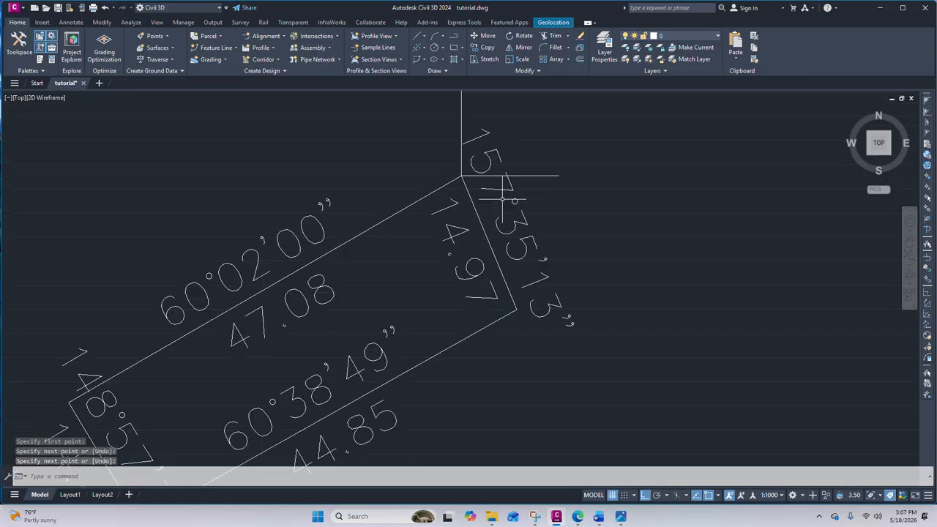
scroll(538, 154, "down", 2)
scroll(557, 157, "up", 3)
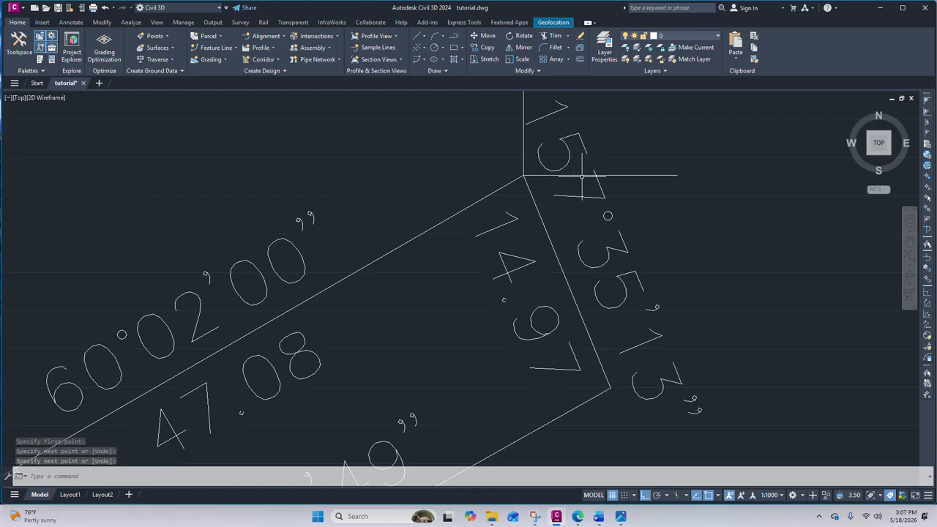
scroll(582, 176, "down", 4)
scroll(542, 176, "up", 3)
scroll(513, 152, "down", 2)
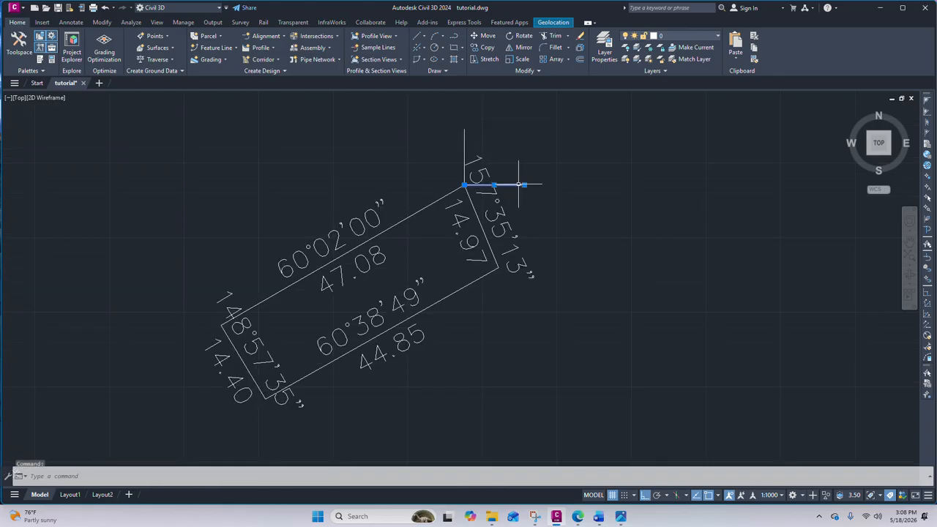
scroll(544, 151, "down", 2)
scroll(538, 170, "up", 2)
scroll(491, 174, "up", 4)
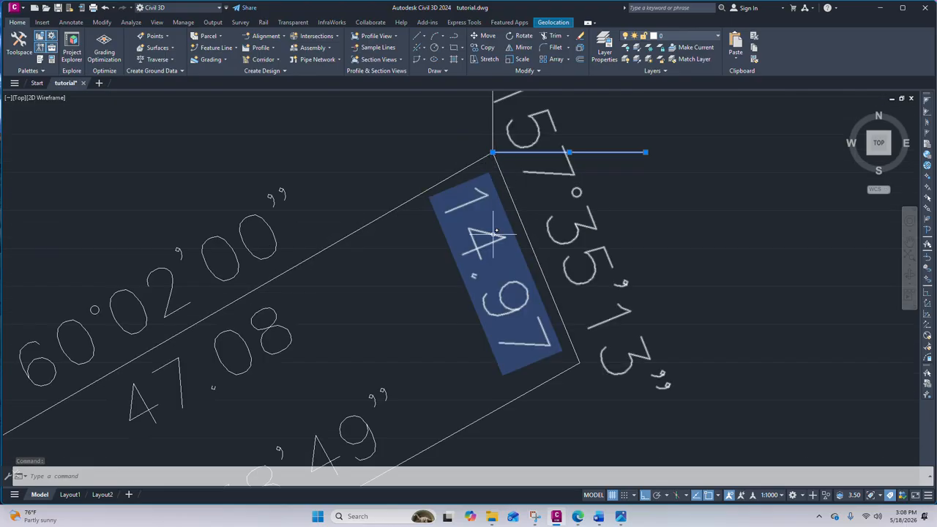
scroll(492, 189, "down", 2)
scroll(542, 189, "up", 4)
scroll(505, 159, "down", 4)
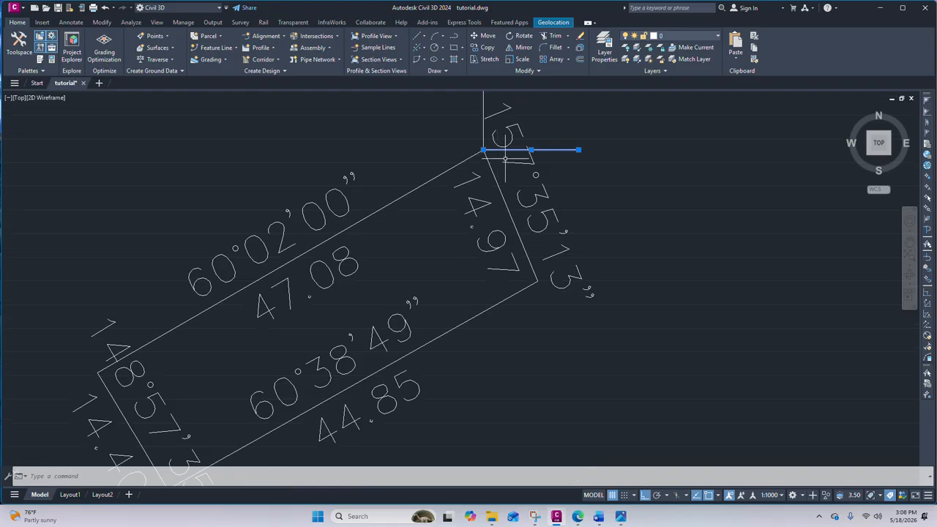
scroll(556, 152, "down", 5)
scroll(541, 151, "up", 6)
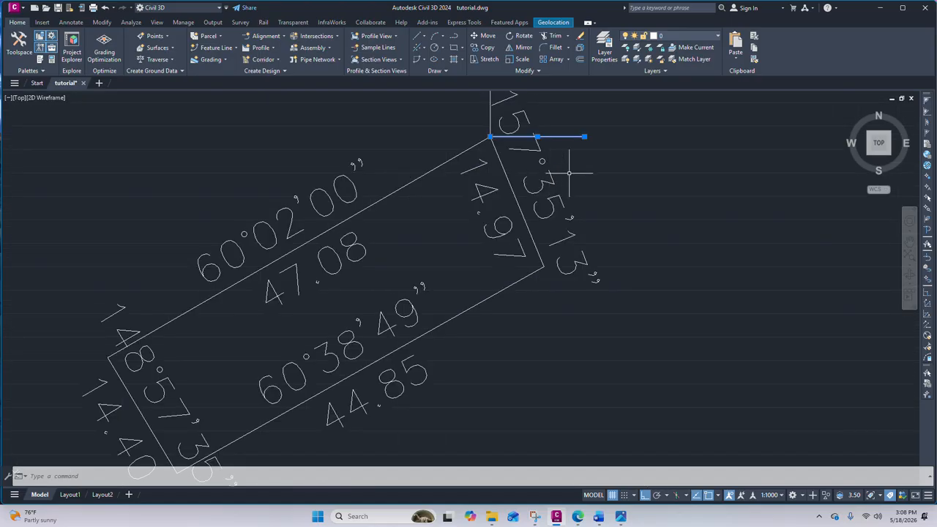
scroll(549, 146, "down", 4)
scroll(549, 144, "up", 5)
scroll(553, 143, "down", 3)
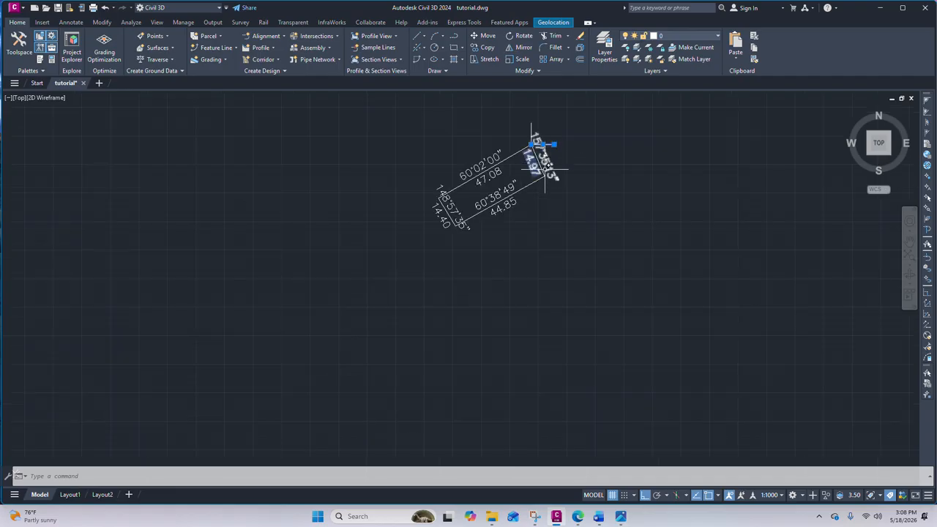
Draw a short vertical reference line north from the parcel's southwest corner.
left_click(425, 35)
left_click(447, 55)
scroll(541, 164, "up", 4)
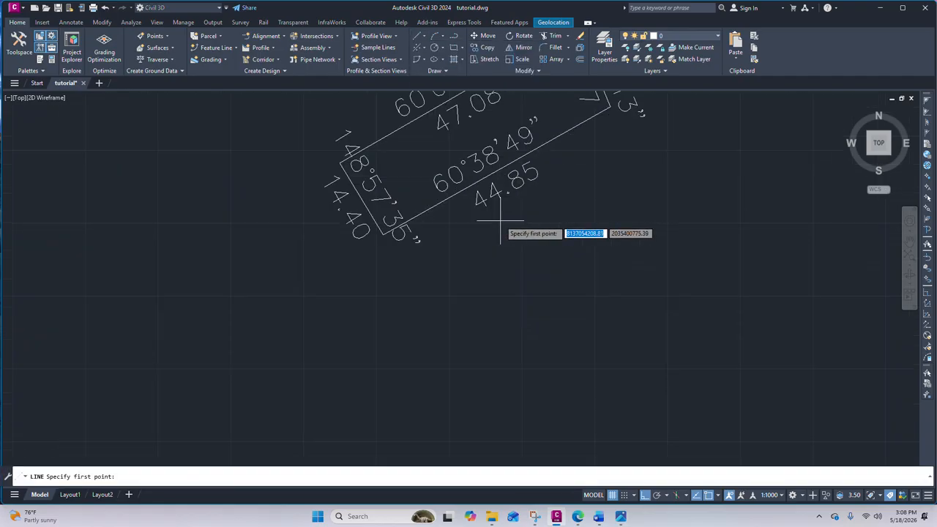
scroll(498, 205, "down", 3)
scroll(485, 245, "up", 7)
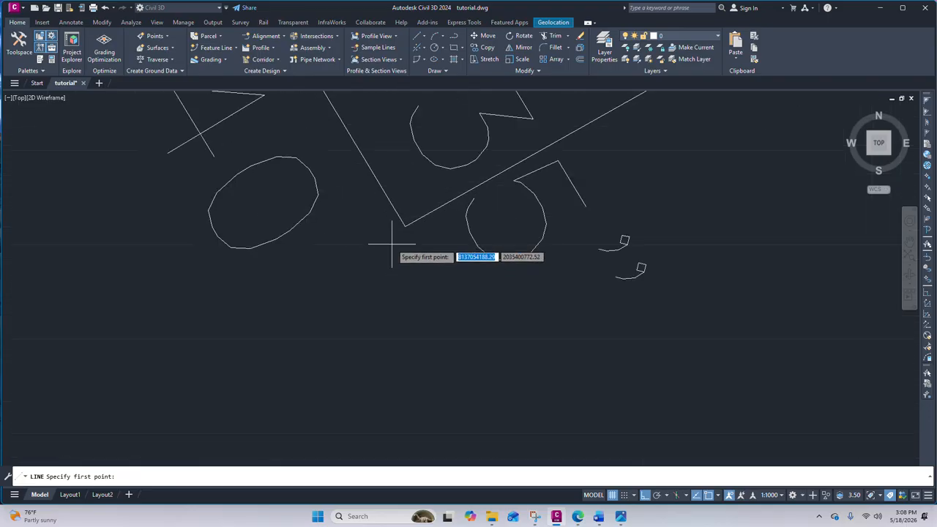
left_click(405, 226)
left_click(408, 100)
right_click(408, 103)
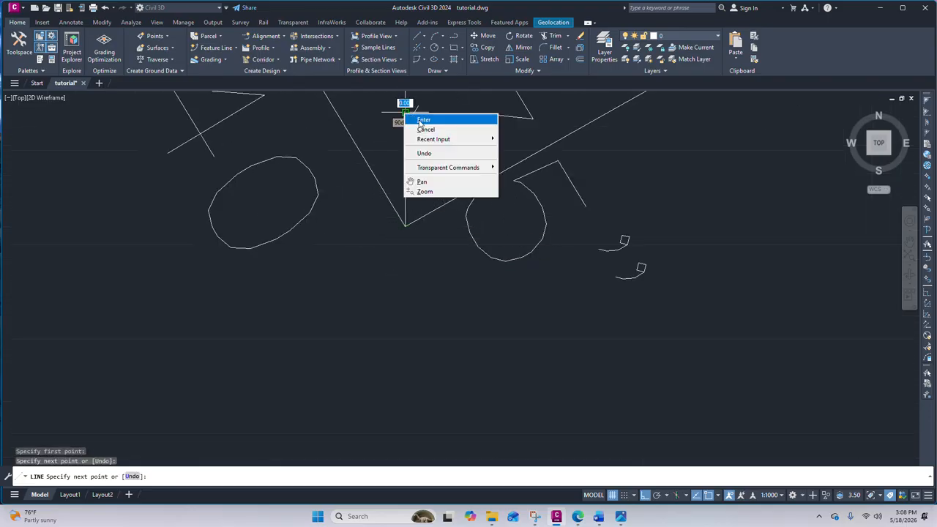
left_click(415, 126)
Draw a horizontal reference line east from the parcel's southwest corner.
scroll(408, 134, "down", 2)
scroll(407, 135, "down", 1)
scroll(416, 167, "up", 2)
scroll(401, 224, "down", 3)
scroll(402, 226, "up", 3)
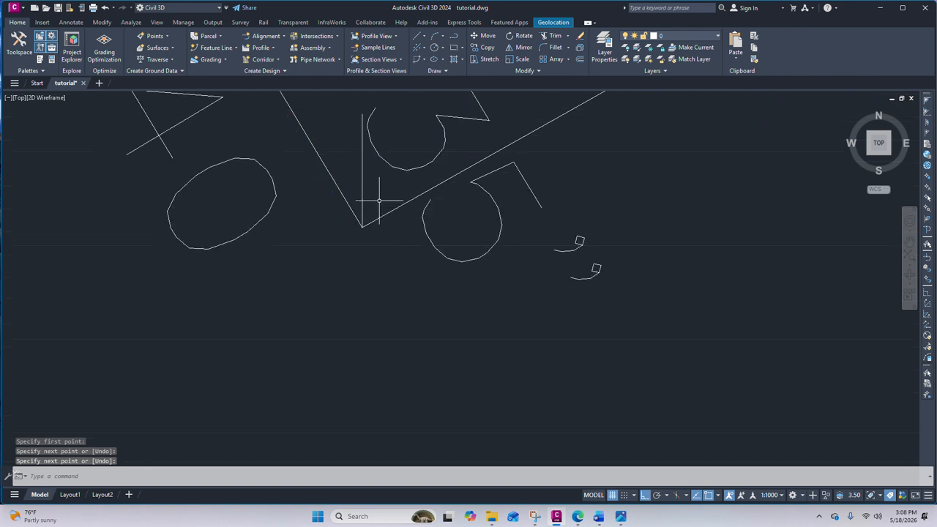
right_click(380, 200)
left_click(392, 208)
left_click(362, 227)
left_click(716, 227)
right_click(716, 229)
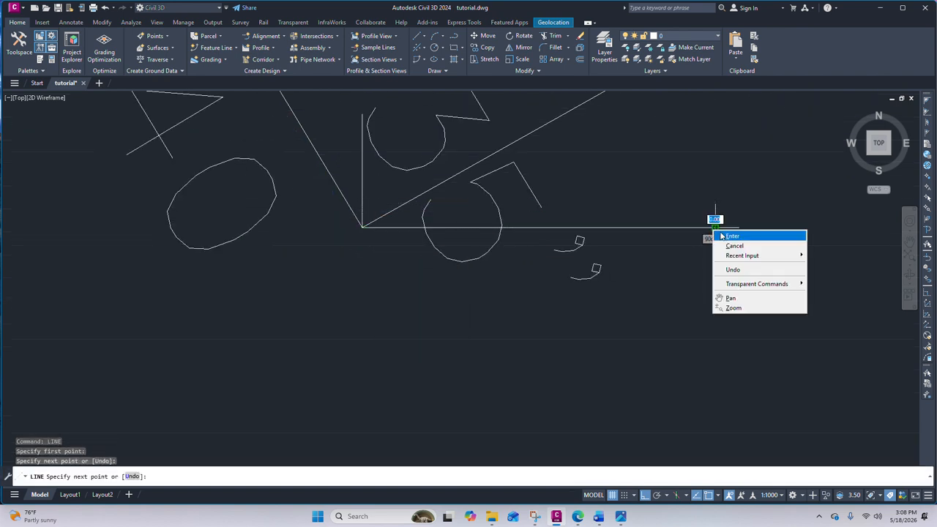
left_click(732, 236)
Check the angle between the southwest corner's north line and the long lower side with an angular dimension preview at scale 1:1000, without placing it.
scroll(540, 247, "up", 4)
scroll(539, 264, "down", 3)
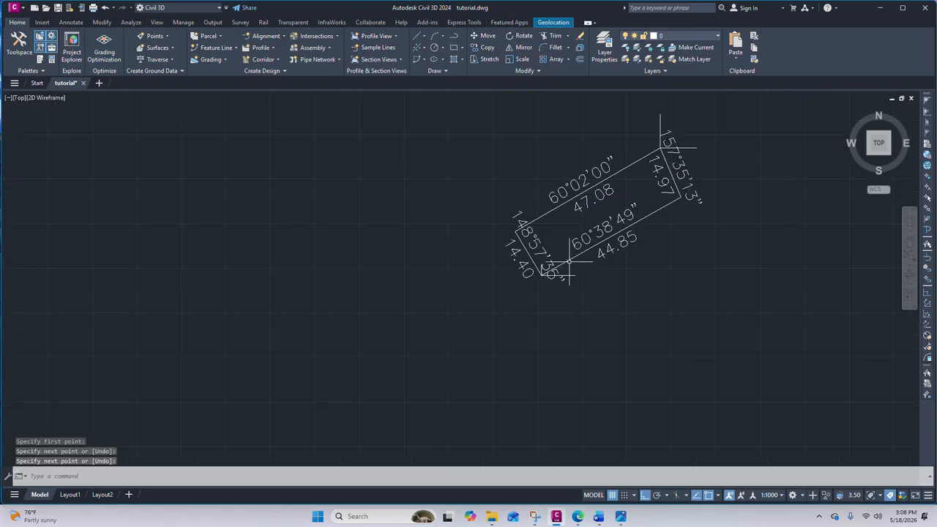
scroll(554, 258, "up", 2)
scroll(541, 271, "up", 5)
scroll(450, 310, "down", 8)
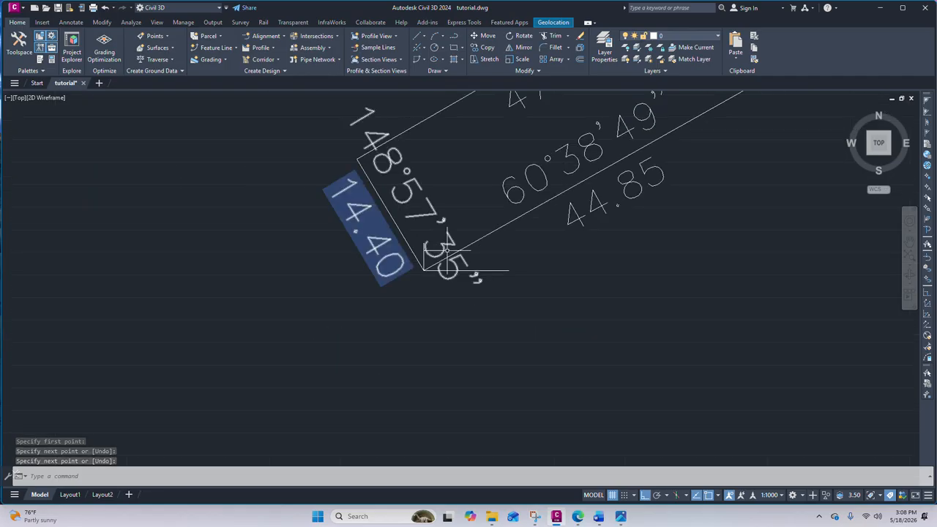
scroll(440, 191, "up", 4)
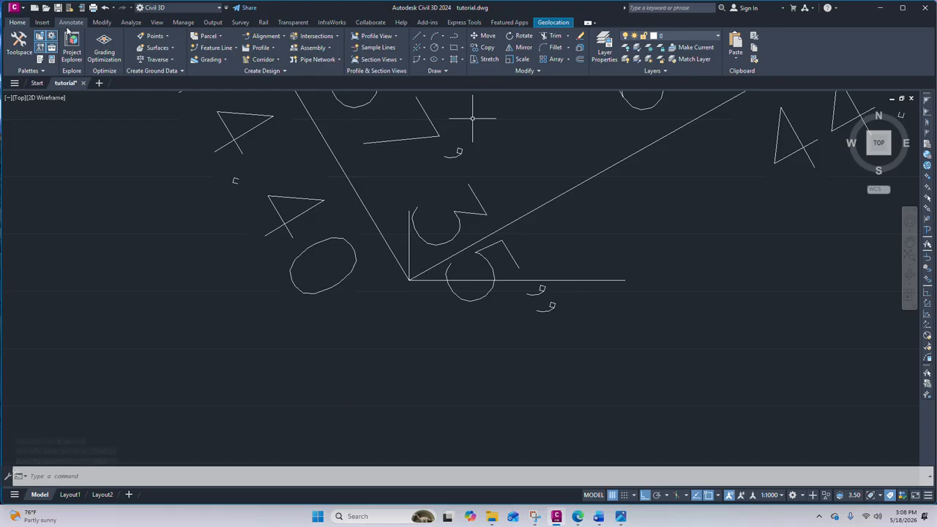
left_click(70, 22)
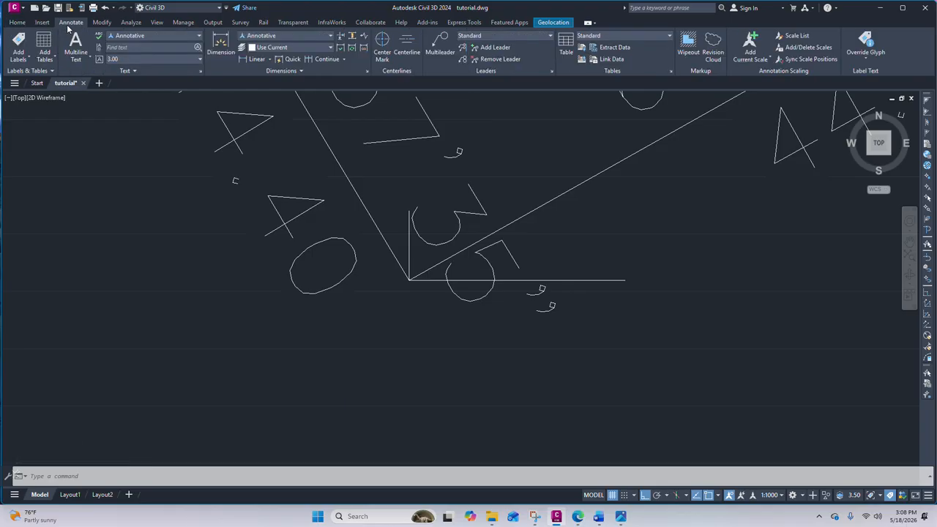
left_click(270, 62)
left_click(260, 115)
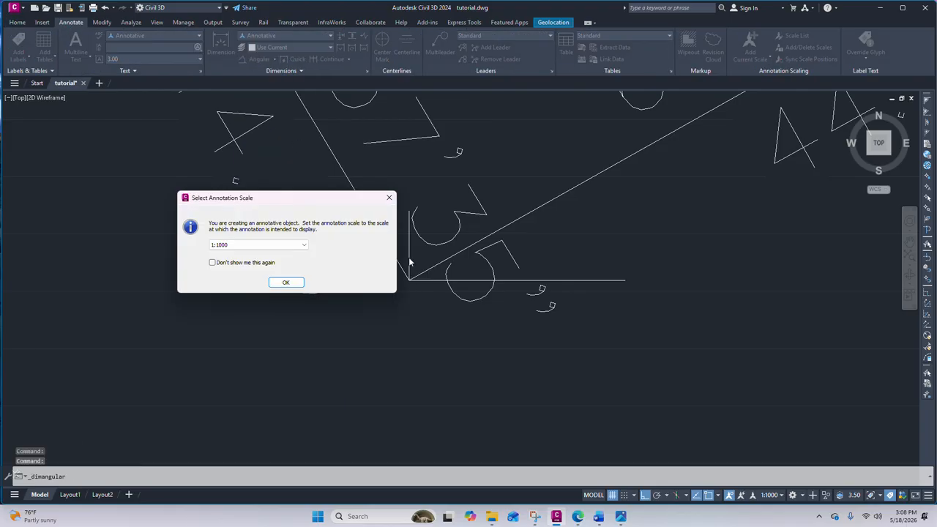
left_click_drag(277, 200, 175, 206)
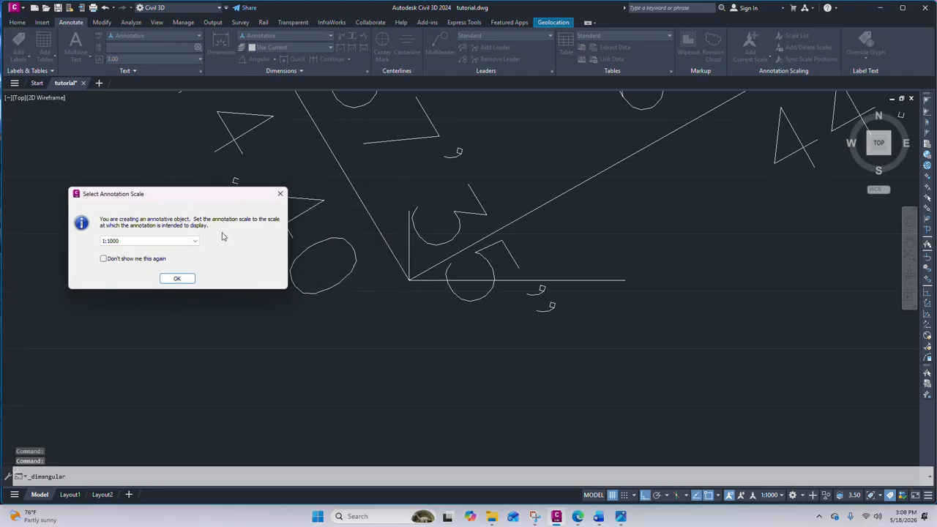
left_click(170, 283)
left_click(409, 253)
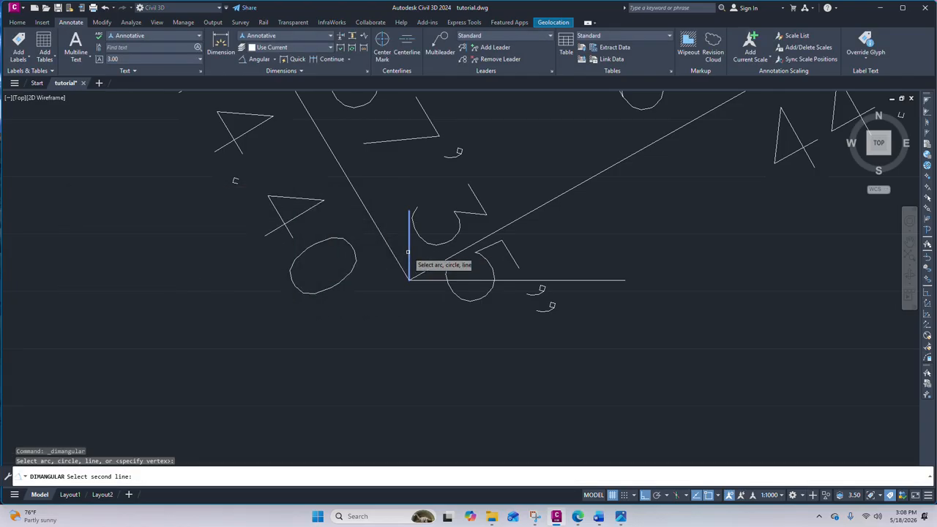
left_click(429, 267)
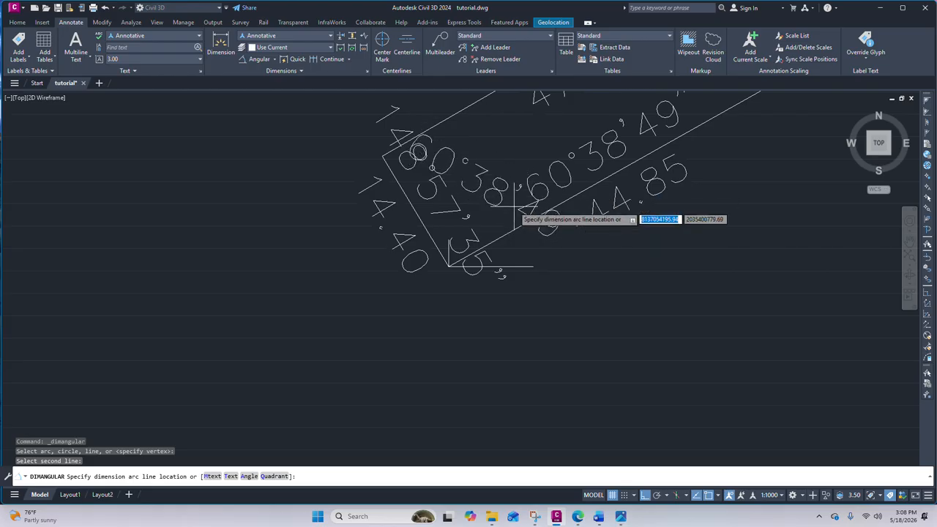
key("Escape")
scroll(514, 206, "down", 2)
scroll(456, 189, "up", 3)
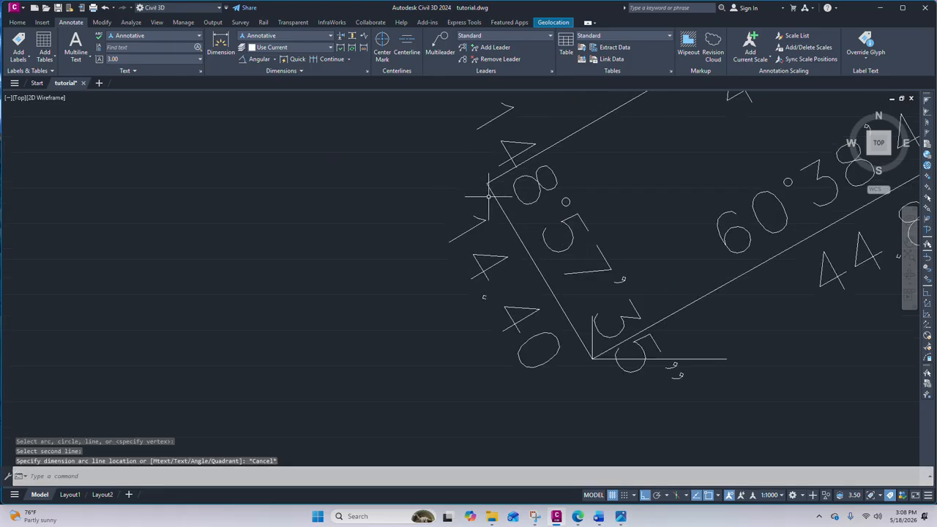
scroll(506, 204, "down", 3)
scroll(501, 195, "up", 5)
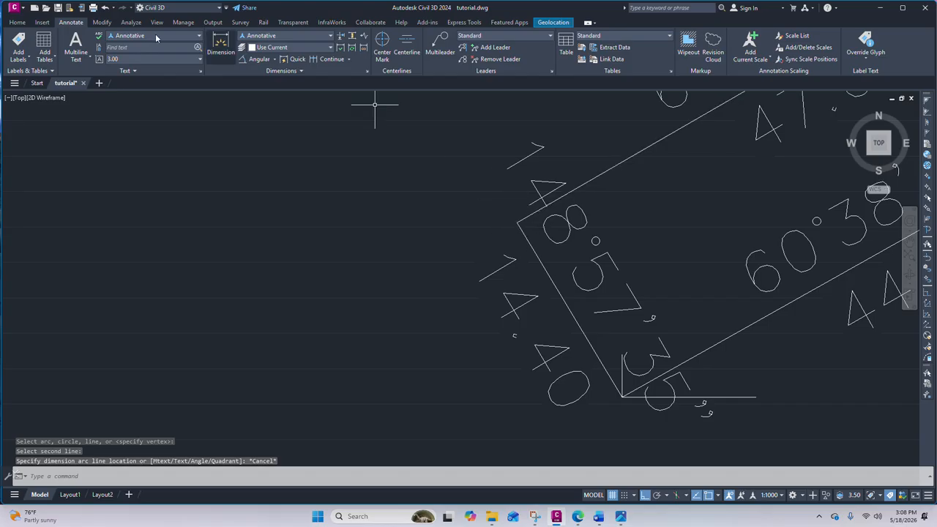
Delete the north and east reference lines at the parcel's southwest and northeast corners.
left_click(20, 23)
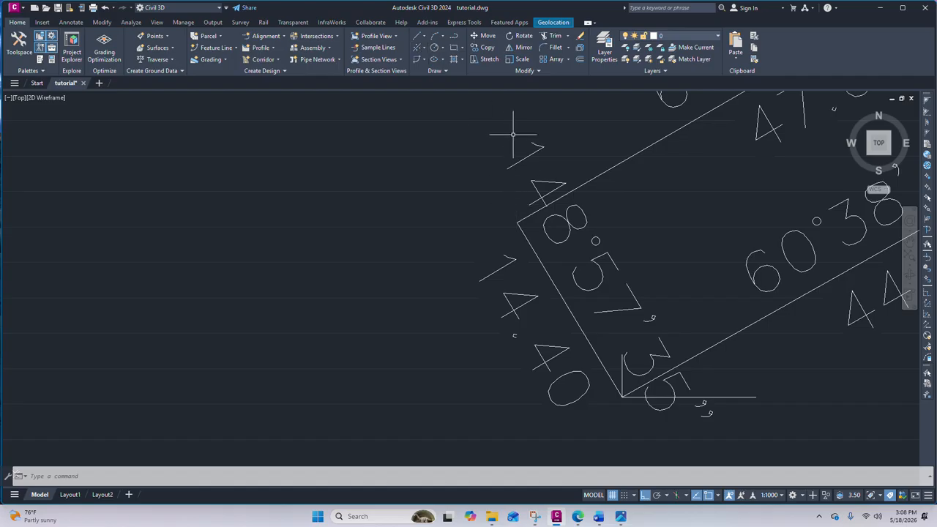
left_click_drag(513, 134, 514, 165)
left_click_drag(517, 260, 518, 263)
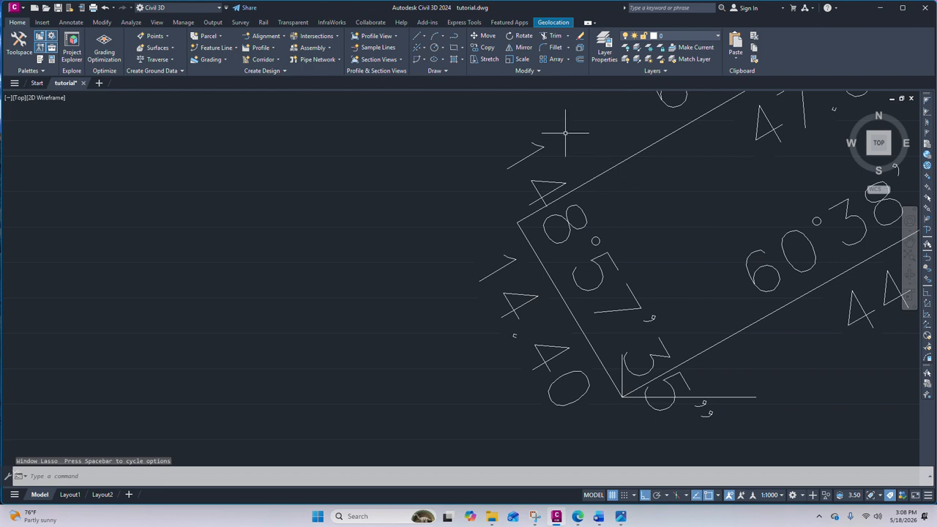
scroll(469, 298, "down", 3)
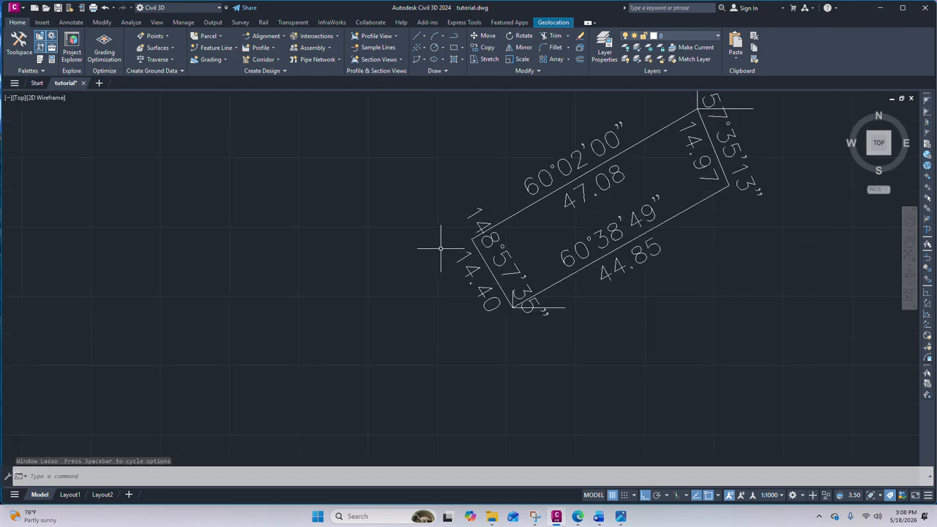
scroll(542, 247, "down", 3)
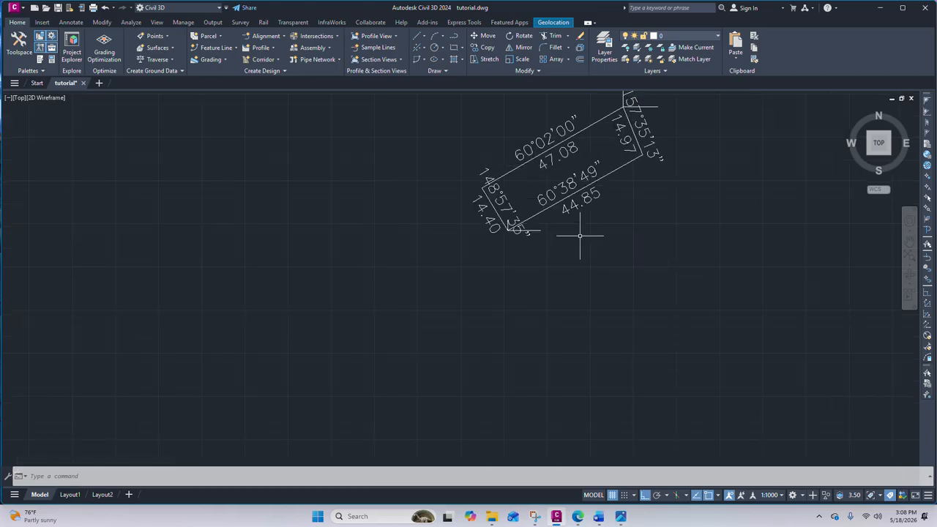
scroll(484, 165, "up", 3)
scroll(513, 282, "down", 3)
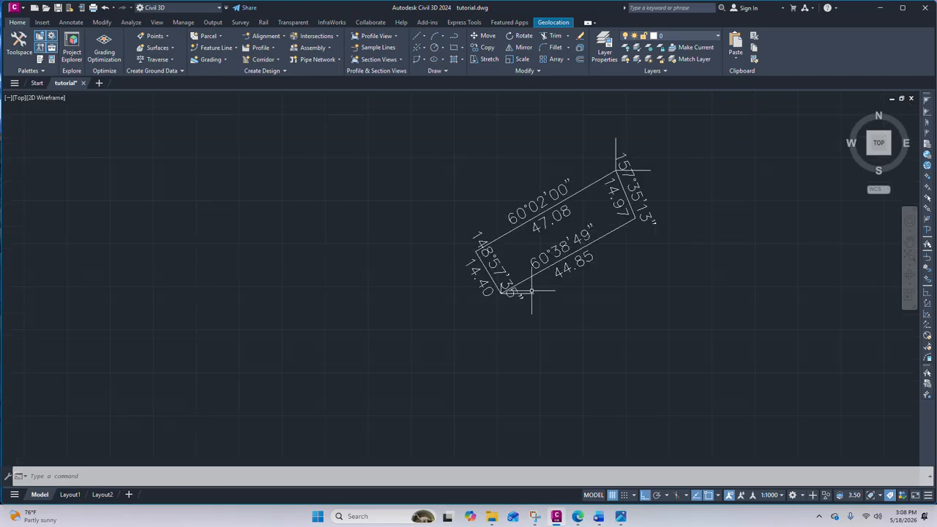
scroll(541, 291, "up", 5)
left_click(545, 291)
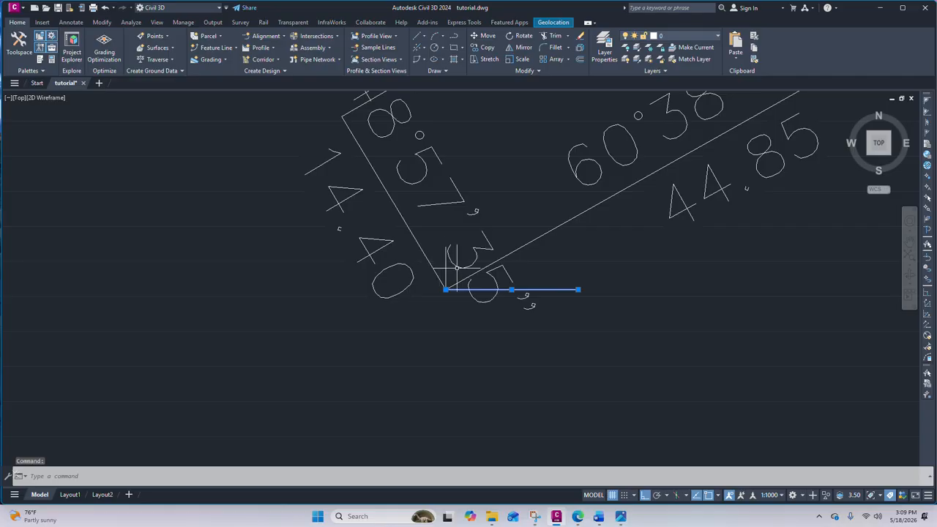
scroll(457, 268, "down", 4)
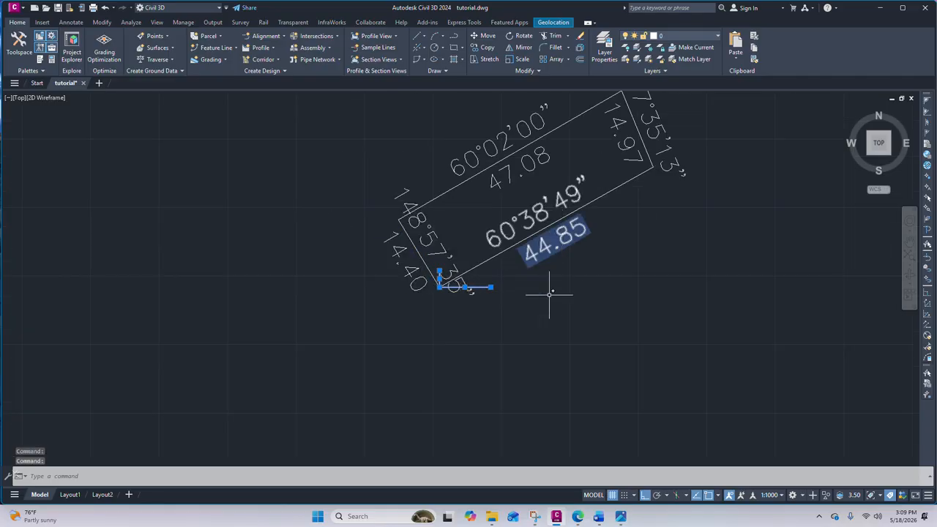
middle_click_drag(674, 125, 582, 231)
scroll(582, 231, "up", 1)
left_click(571, 187)
left_click(563, 169)
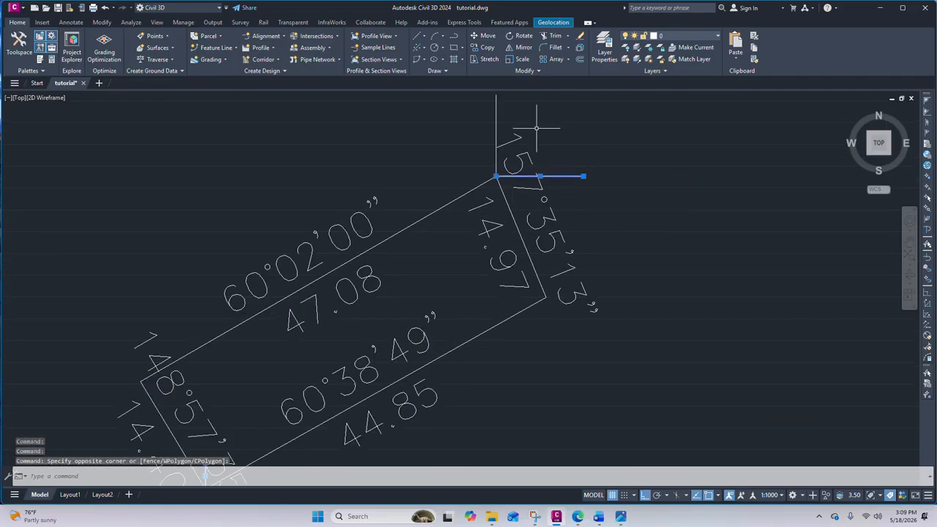
left_click(506, 119)
left_click(487, 109)
key("Delete")
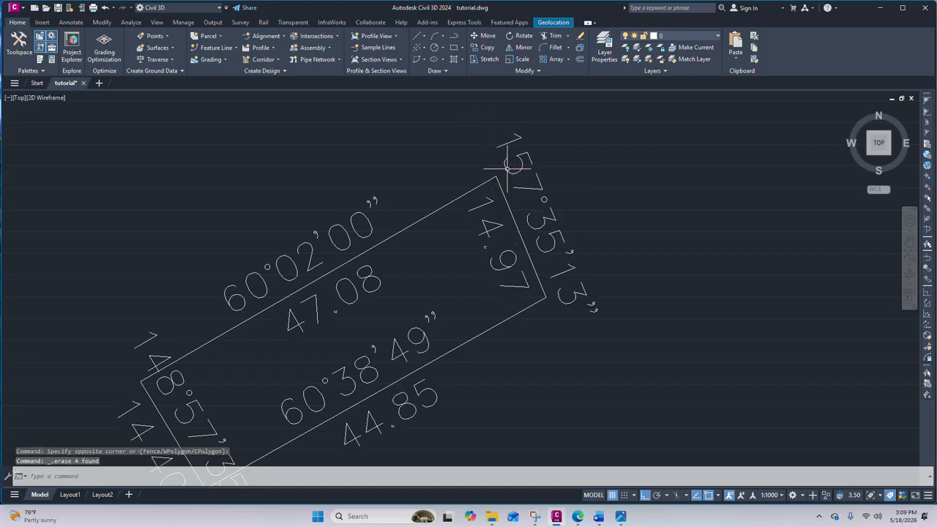
Examine the placement of the bearing and distance labels along the parcel's four sides.
scroll(507, 168, "down", 5)
scroll(497, 193, "up", 5)
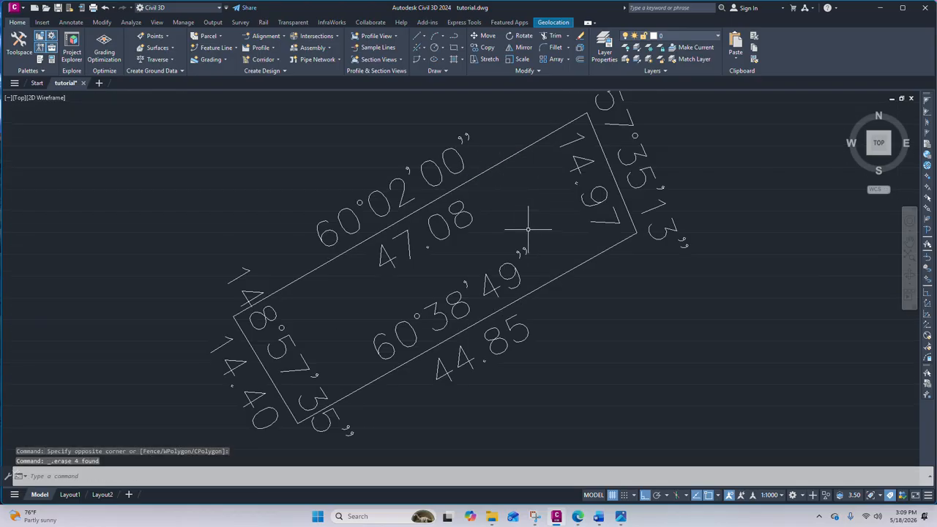
scroll(528, 229, "down", 2)
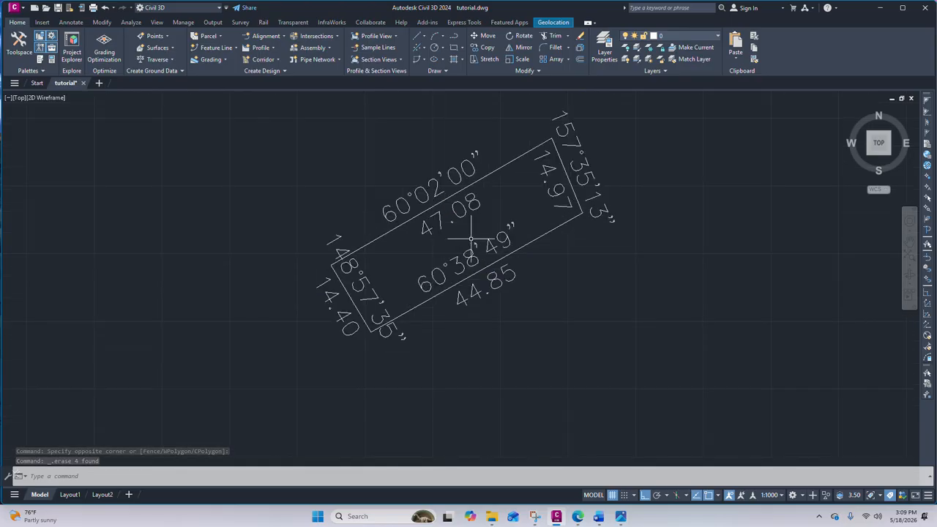
scroll(427, 188, "up", 2)
scroll(408, 230, "down", 4)
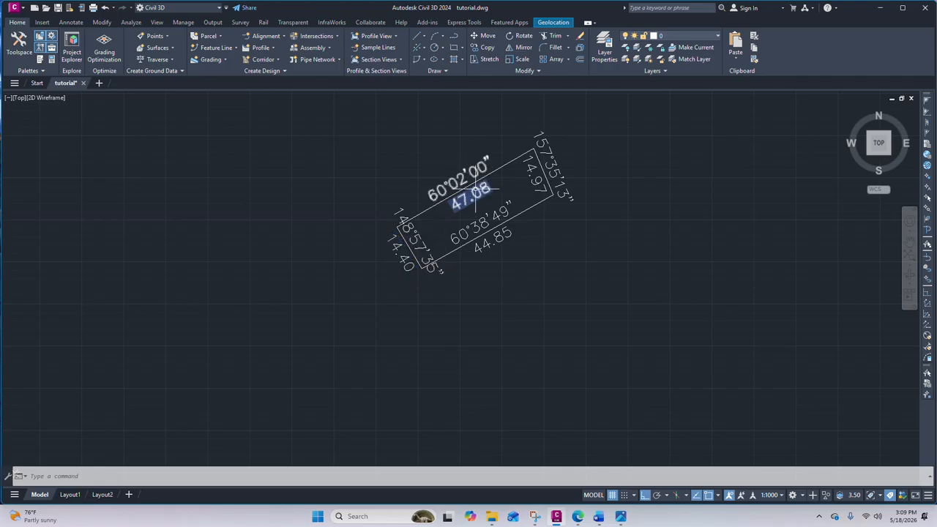
scroll(466, 157, "up", 2)
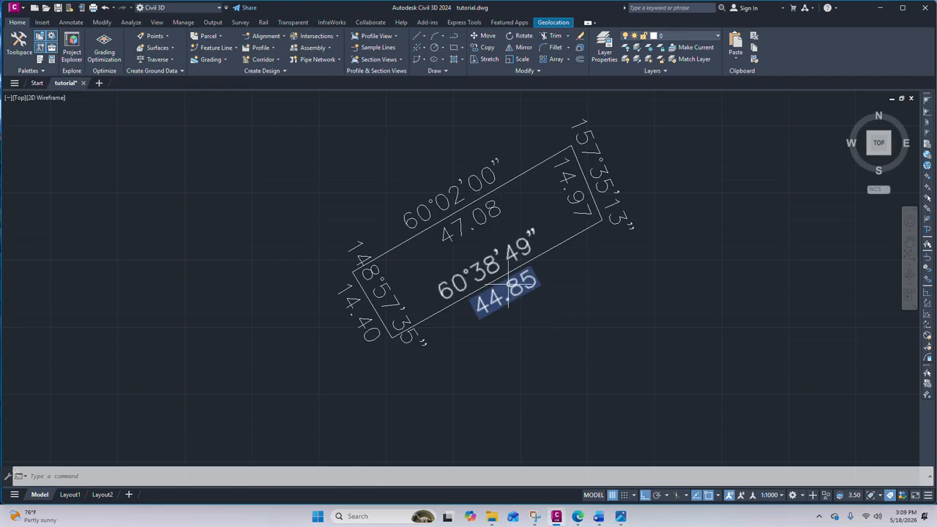
scroll(519, 222, "down", 2)
scroll(485, 185, "up", 2)
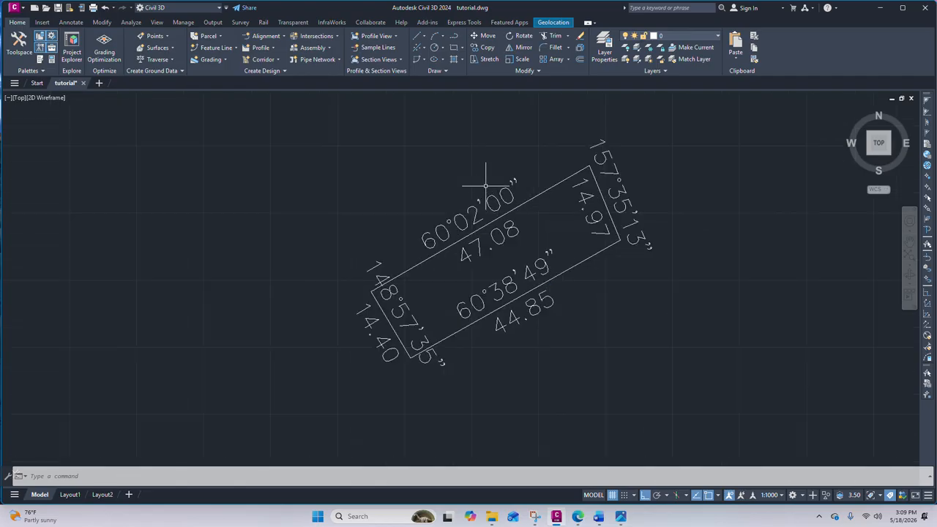
scroll(506, 187, "down", 2)
scroll(506, 245, "up", 2)
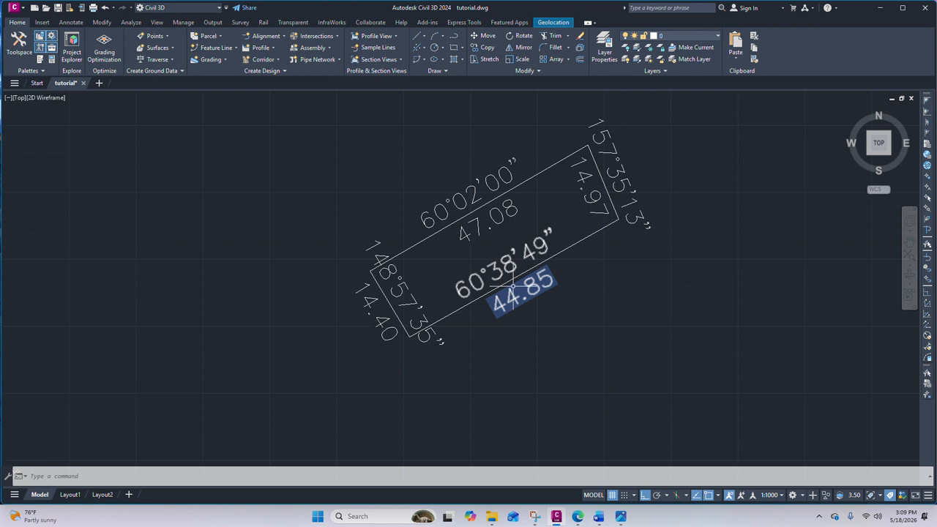
Flip the long lower side's label to put its bearing outside the parcel and its distance inside.
left_click(513, 251)
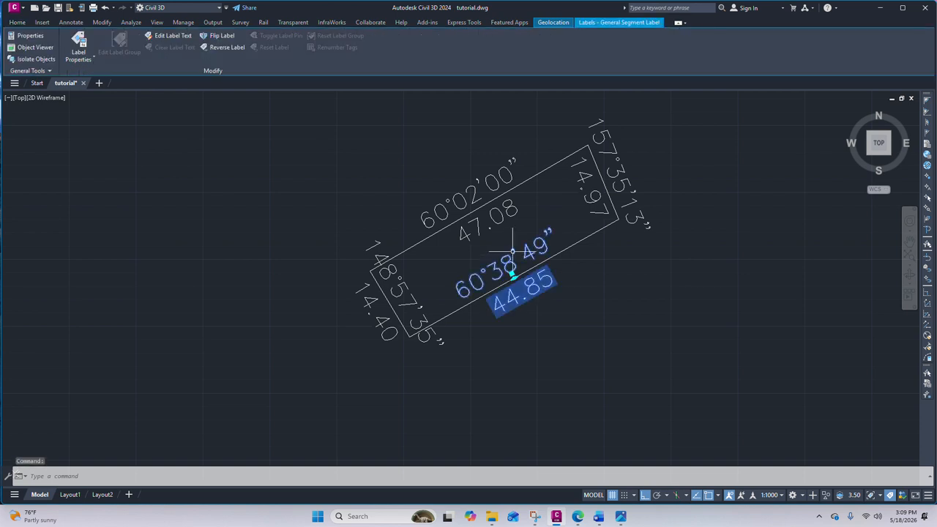
scroll(505, 242, "down", 1)
scroll(489, 264, "up", 1)
scroll(469, 198, "down", 1)
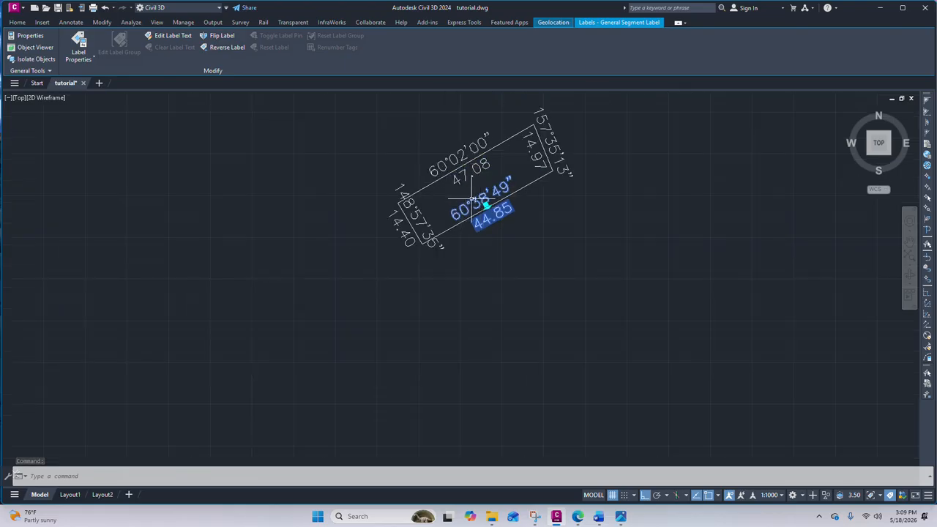
scroll(476, 198, "up", 1)
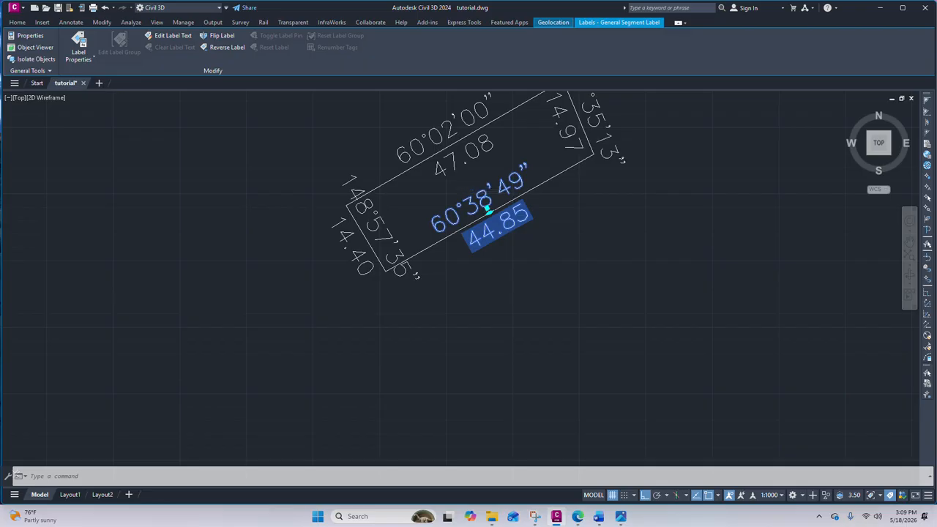
right_click(488, 210)
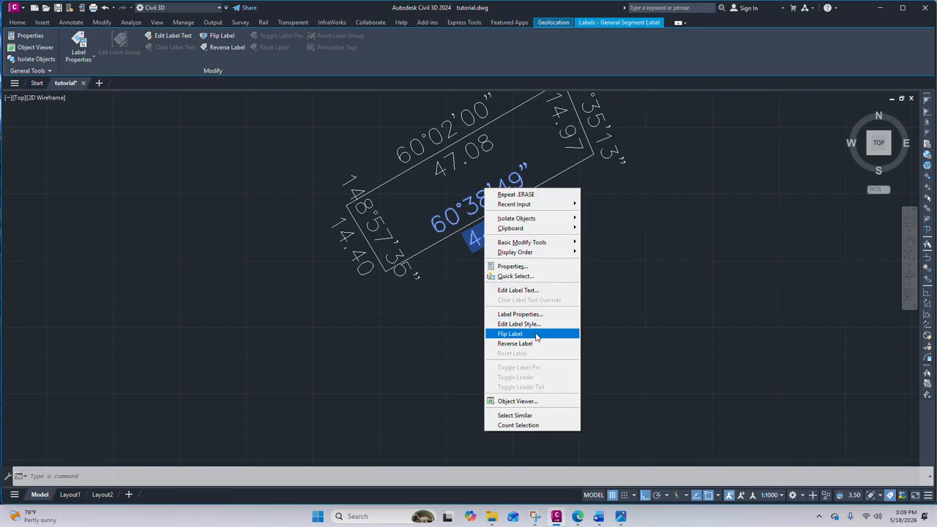
left_click(509, 335)
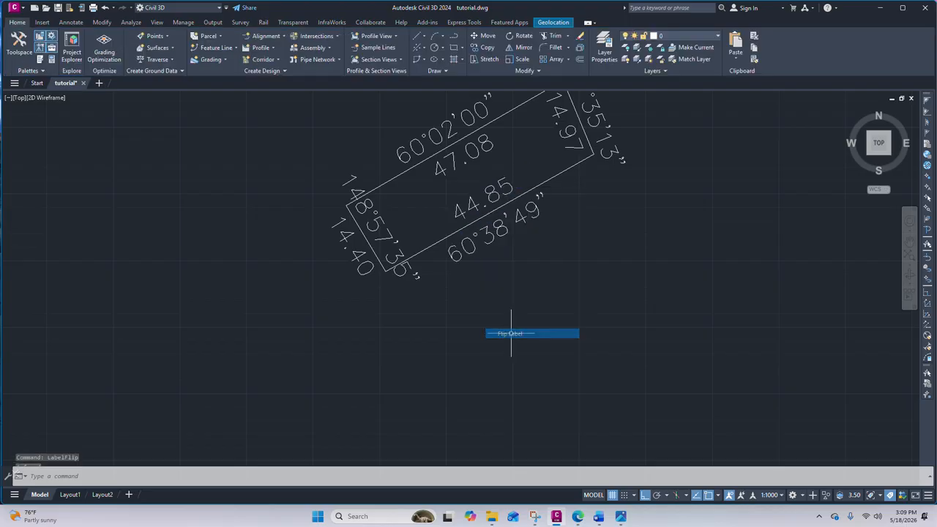
Flip the short western side's label to put its bearing outside the parcel and its distance inside.
scroll(506, 249, "down", 3)
scroll(539, 179, "up", 3)
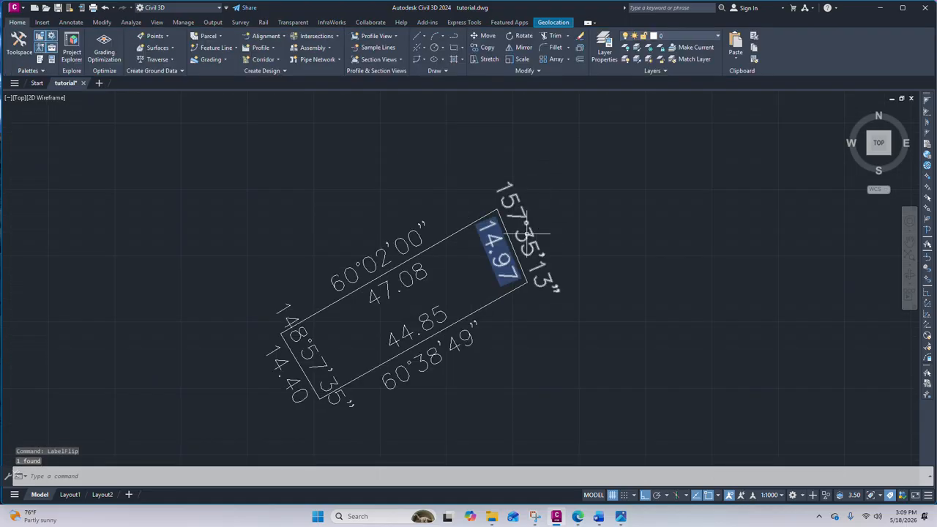
scroll(506, 249, "down", 3)
scroll(446, 266, "up", 3)
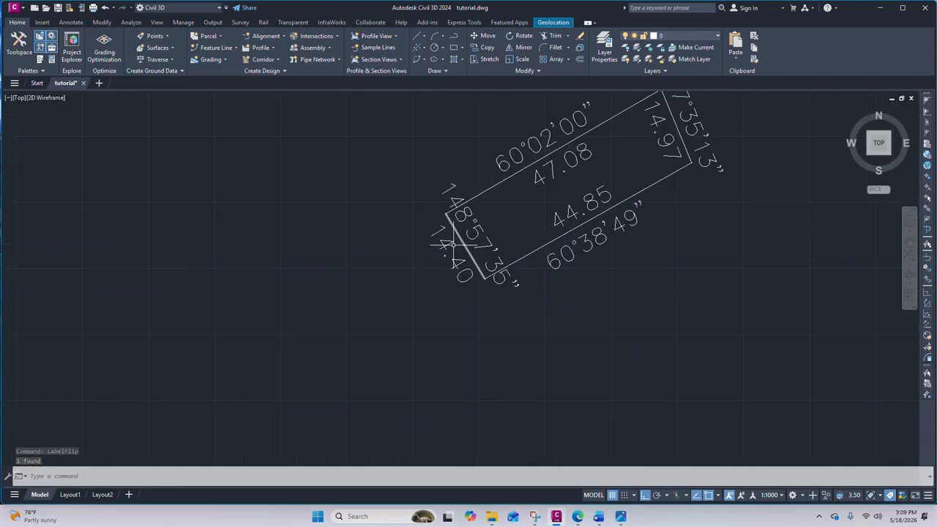
scroll(477, 228, "up", 4)
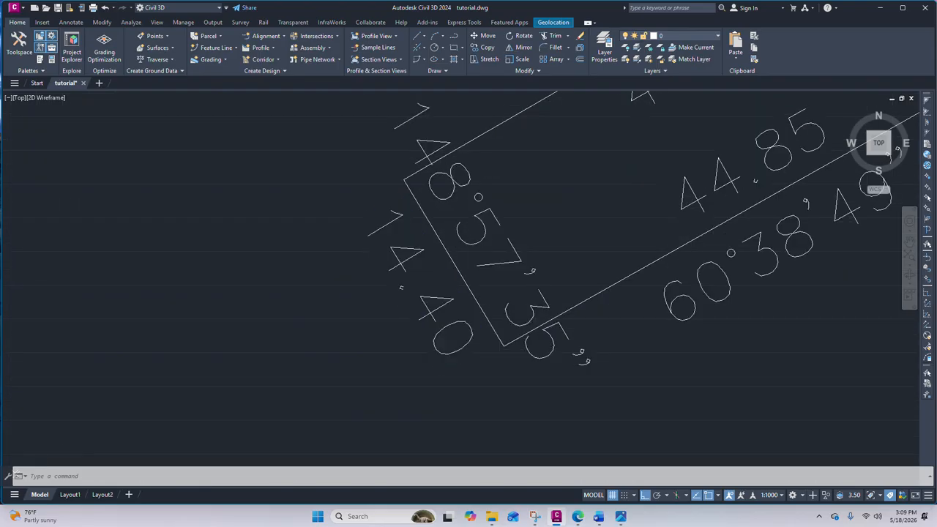
left_click(454, 260)
scroll(463, 205, "down", 3)
right_click(457, 205)
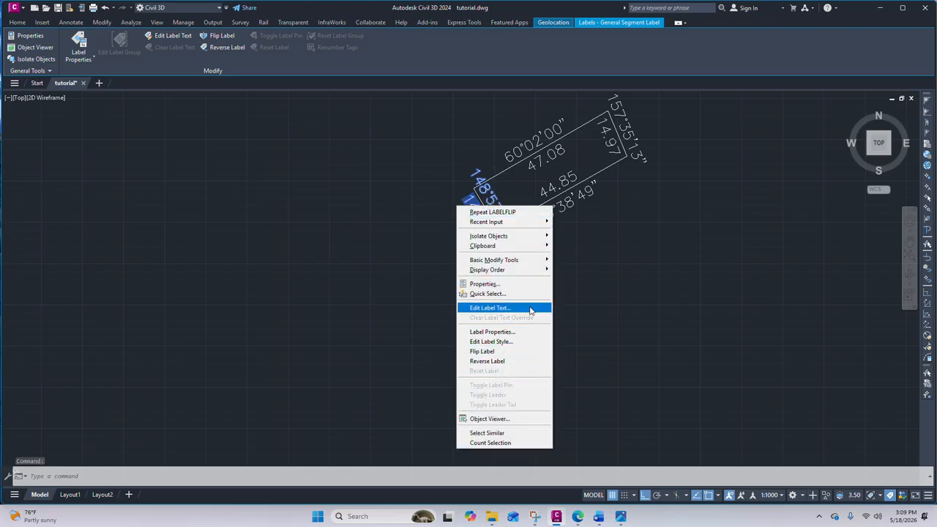
left_click(512, 352)
scroll(479, 464, "down", 2)
scroll(497, 253, "up", 4)
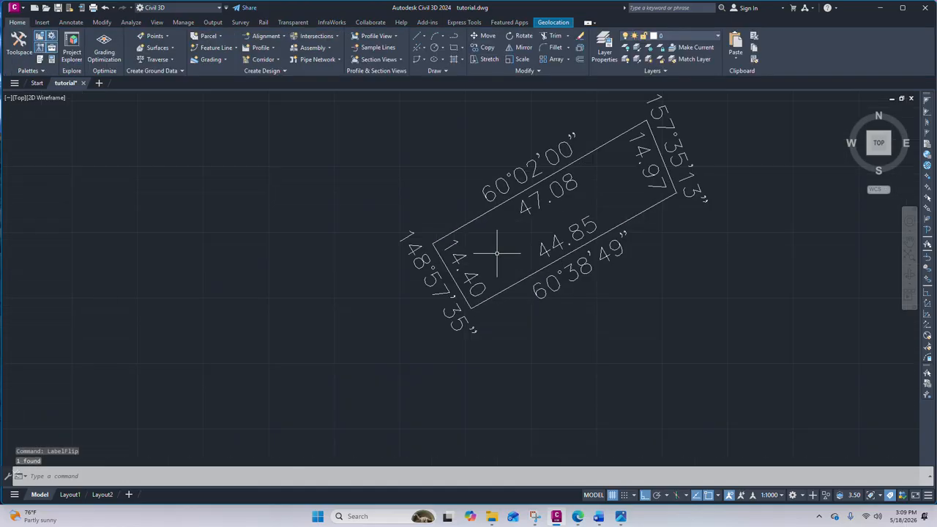
Try to measure the parcel's area with the AREA command by picking its corners with Ortho off.
scroll(497, 254, "down", 3)
scroll(505, 257, "up", 3)
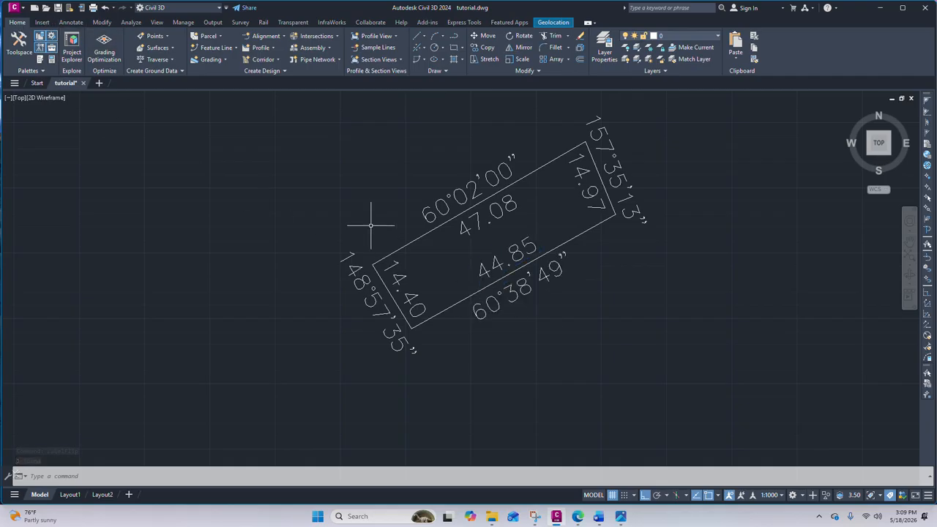
type("rea")
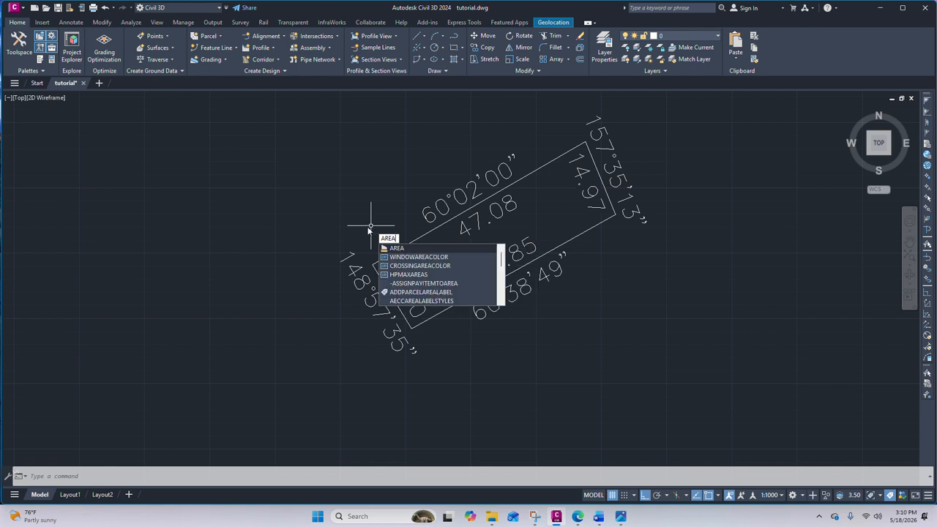
key("Return")
left_click(373, 264)
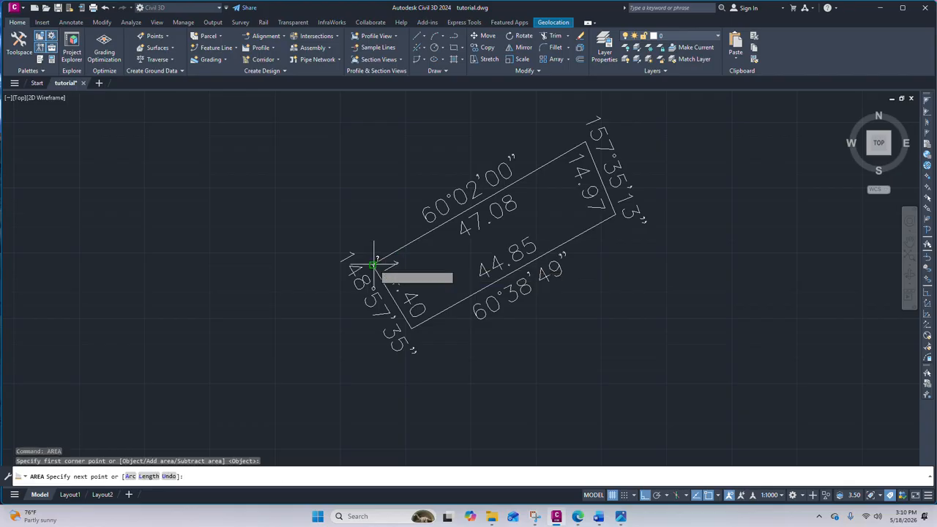
left_click(645, 495)
scroll(622, 108, "up", 3)
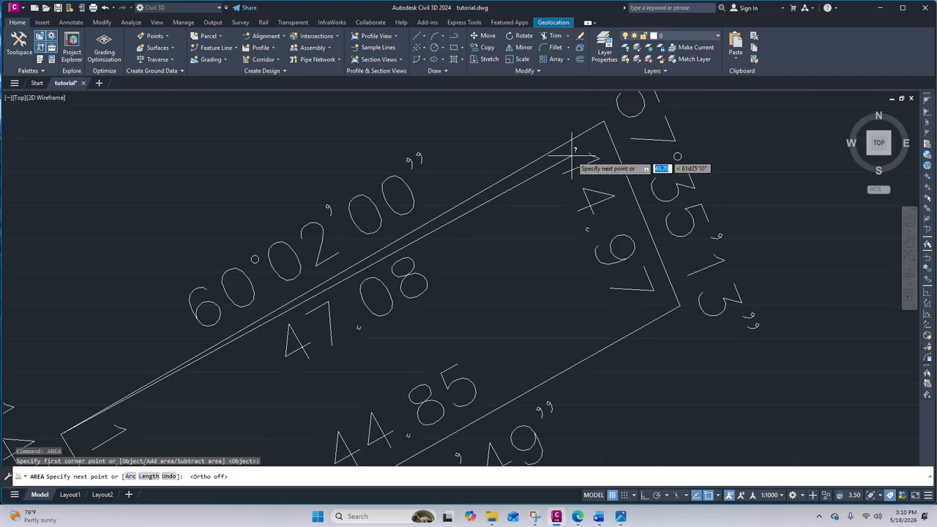
left_click(605, 125)
scroll(602, 122, "down", 2)
scroll(651, 240, "up", 2)
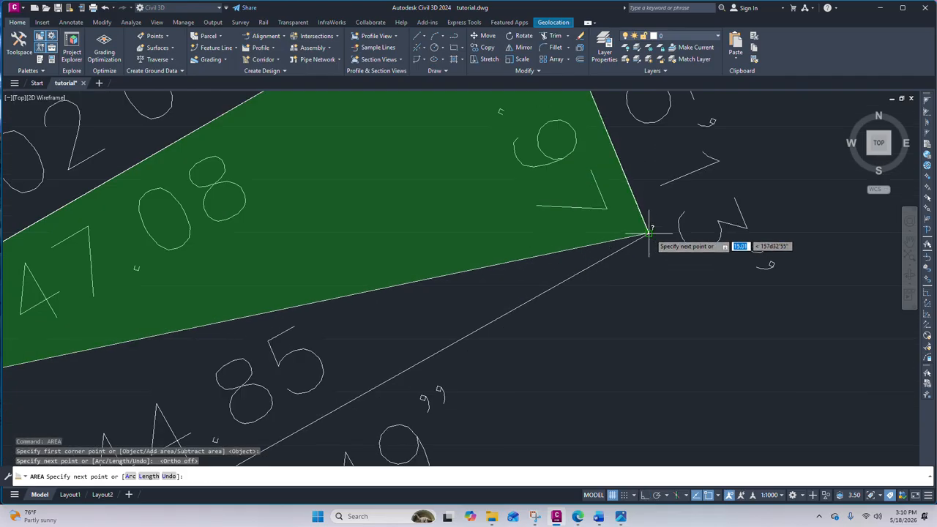
left_click(648, 232)
scroll(626, 166, "down", 3)
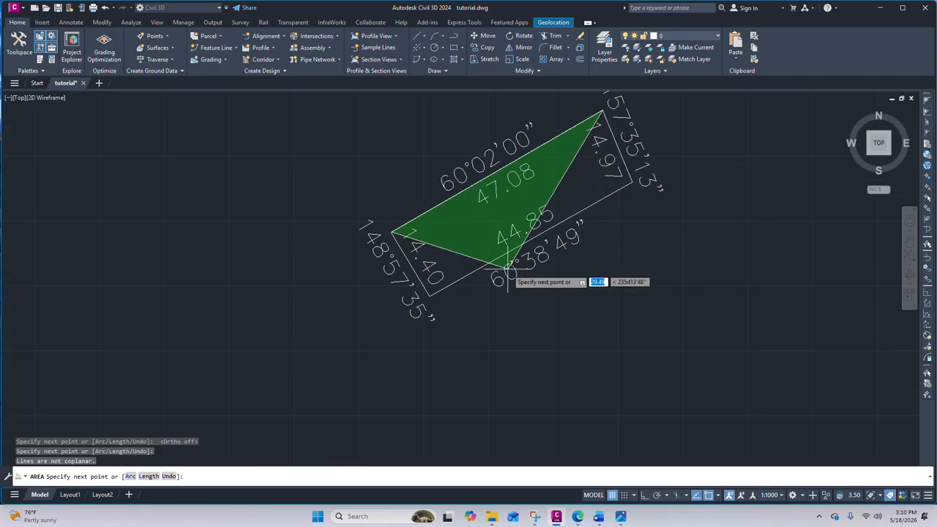
key("Escape")
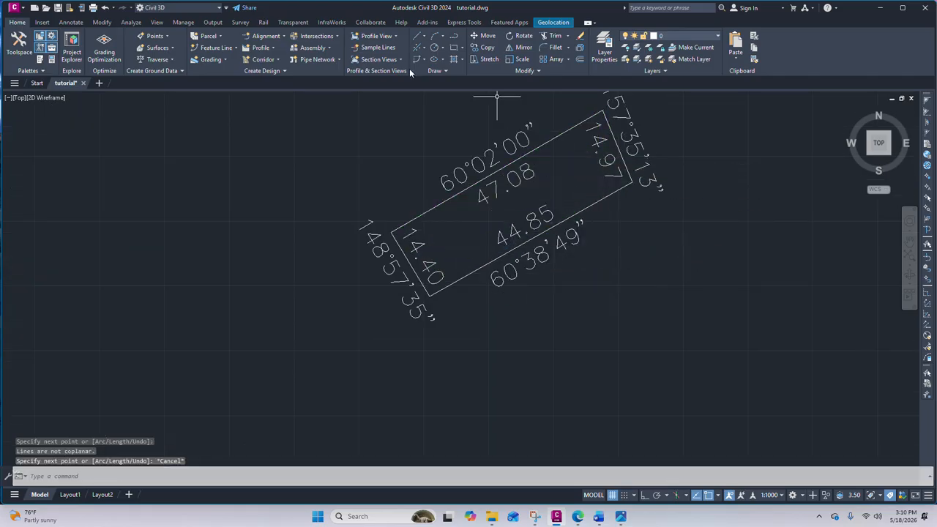
Fill the parcel's interior with a solid hatch around the distance labels.
left_click(454, 59)
scroll(513, 323, "down", 3)
scroll(514, 322, "up", 3)
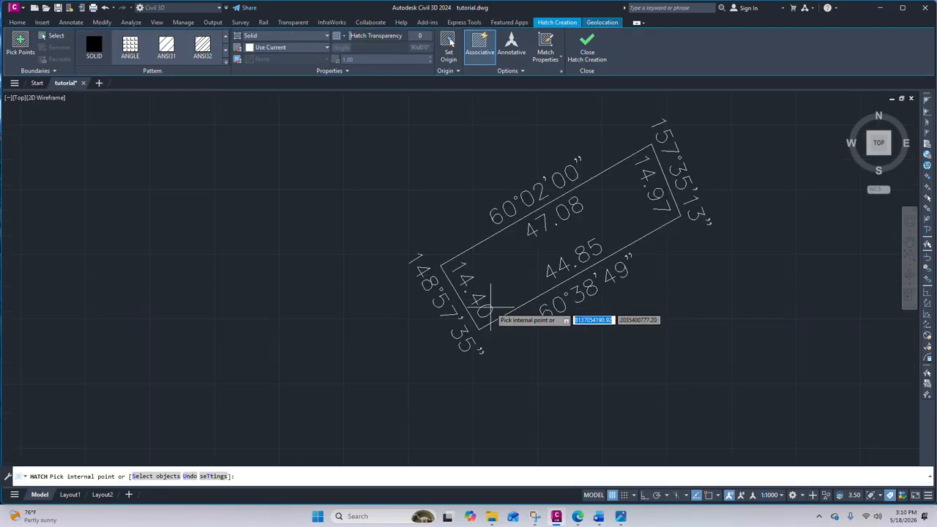
left_click(498, 260)
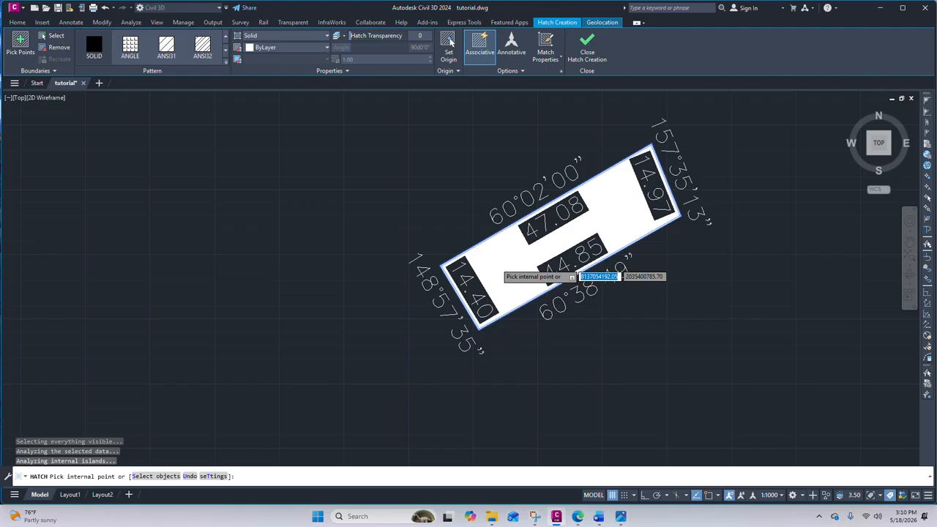
key("Return")
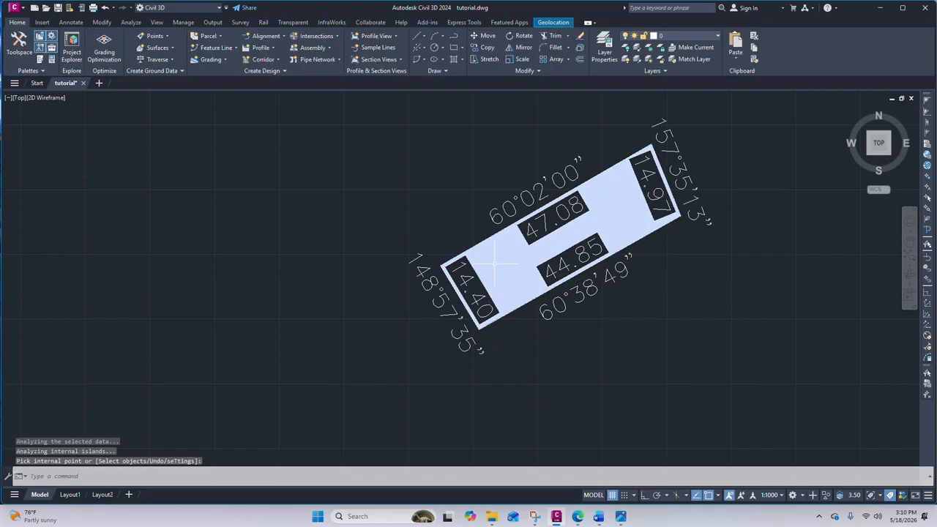
Inspect the area of the parcel's solid hatch in its properties and open that value in QuickCalc.
scroll(483, 253, "down", 2)
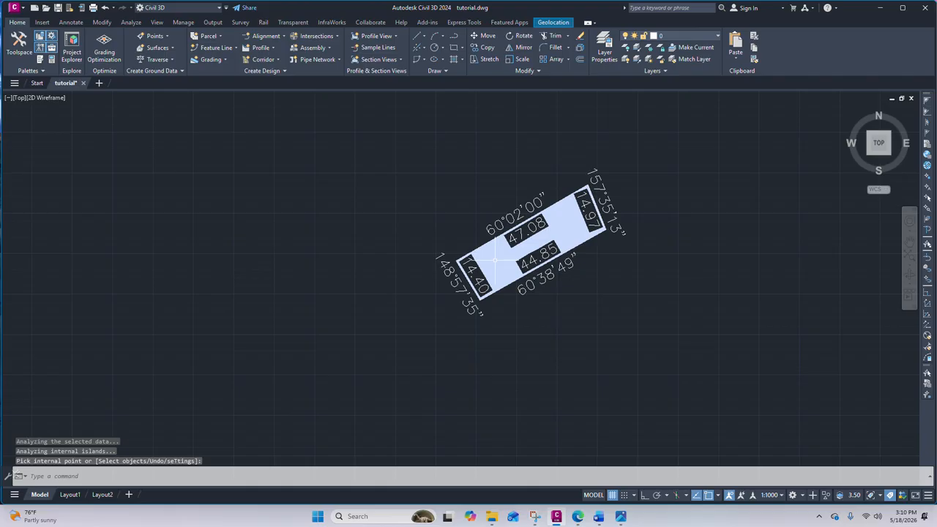
left_click(497, 258)
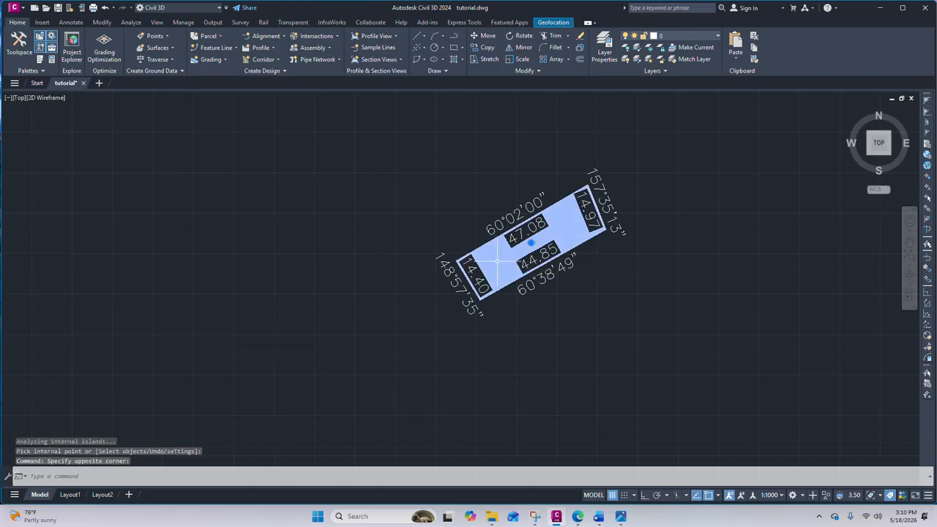
right_click(492, 259)
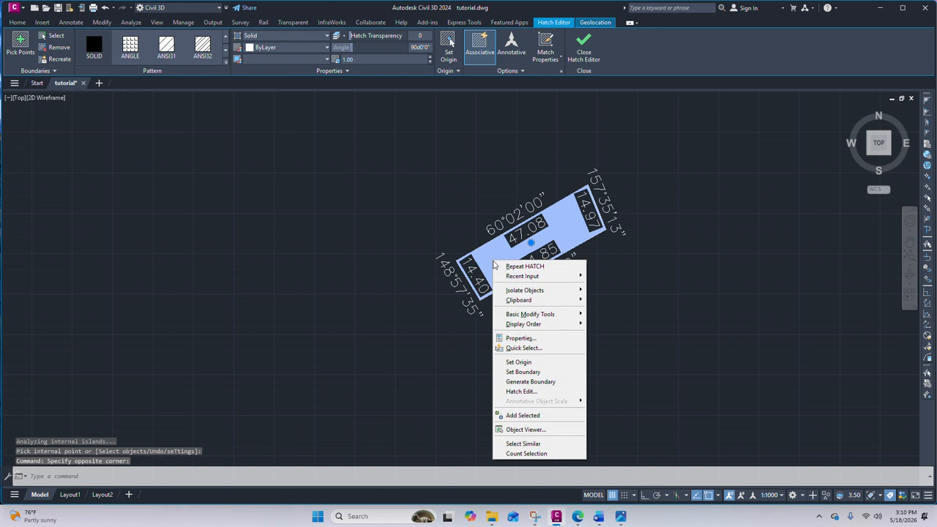
left_click(533, 339)
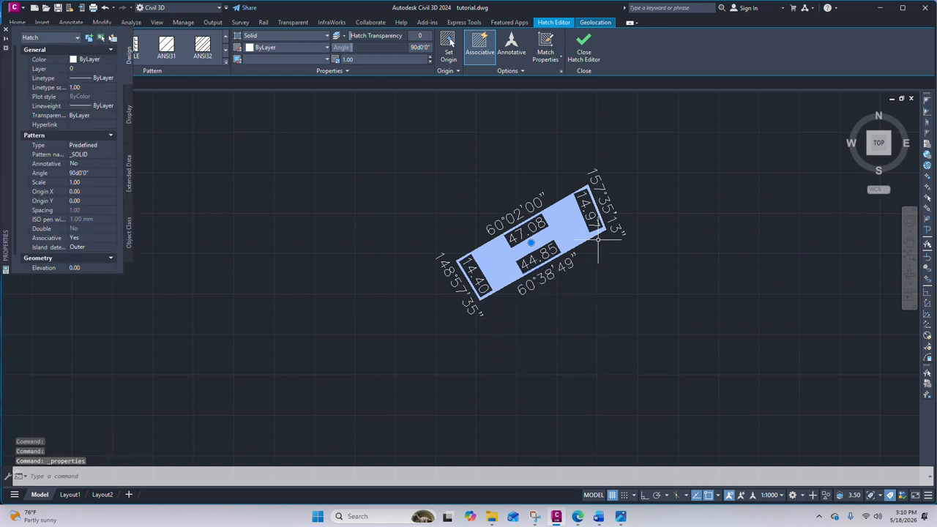
scroll(72, 243, "down", 1)
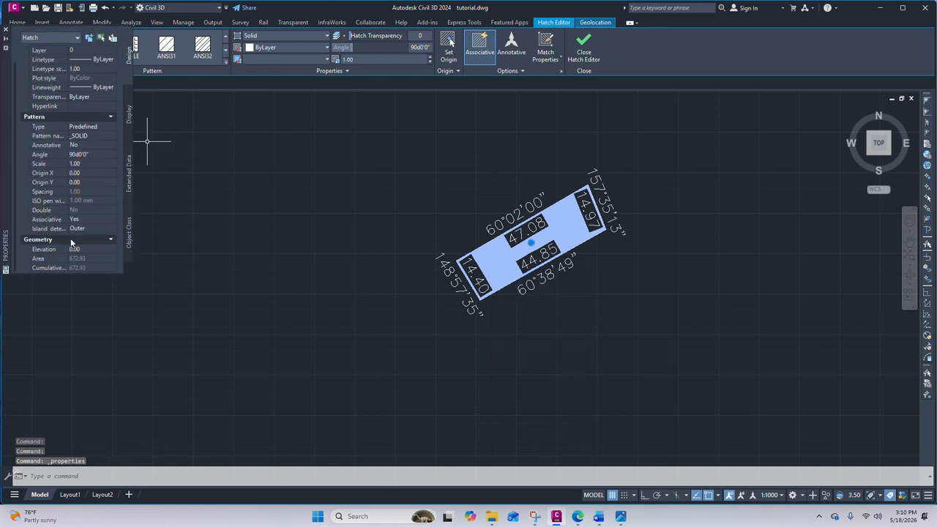
left_click(85, 275)
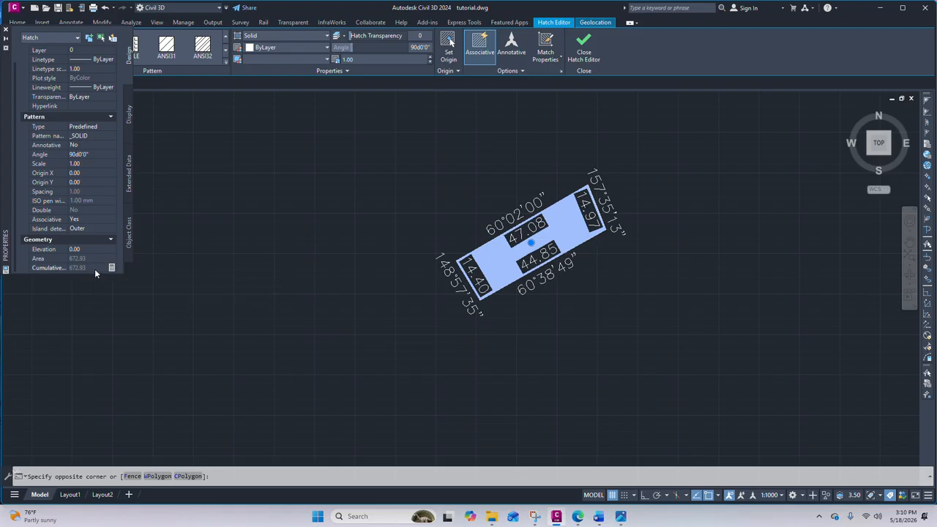
left_click_drag(110, 273, 114, 336)
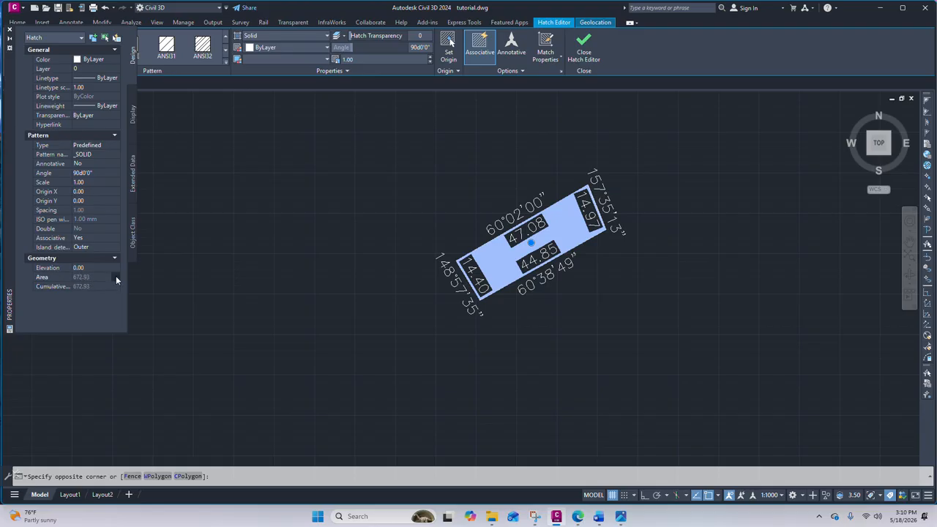
left_click(115, 276)
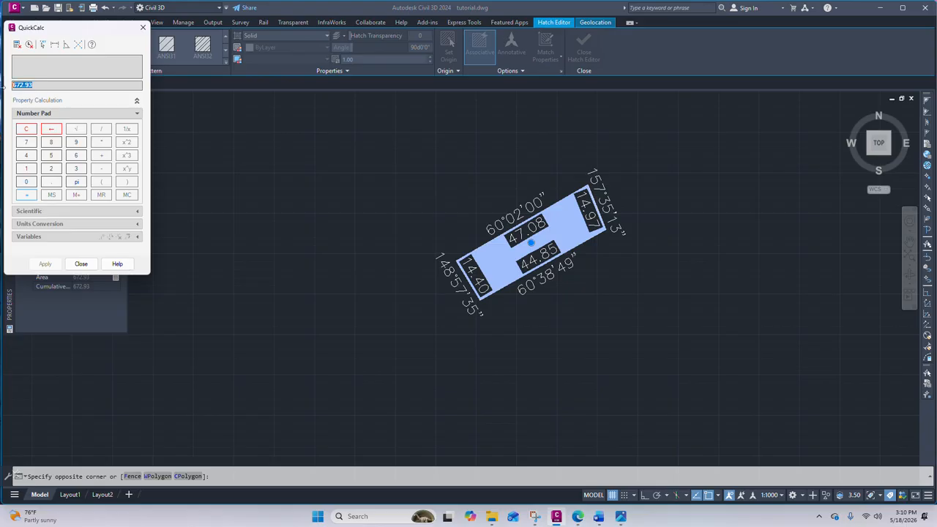
Compare the hatch area with the area written on the scanned plan 700_101.jpg, then close the plan view and QuickCalc.
left_click(621, 517)
scroll(556, 234, "up", 5)
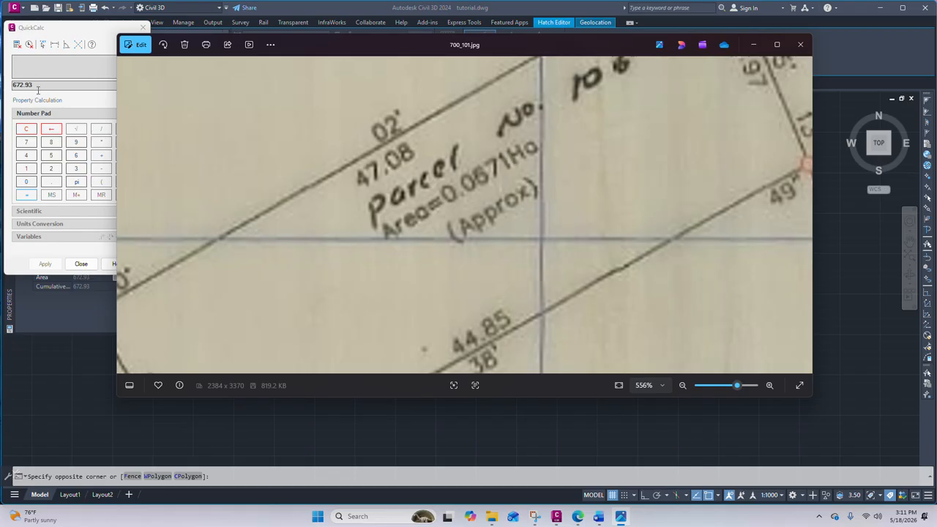
scroll(443, 157, "down", 3)
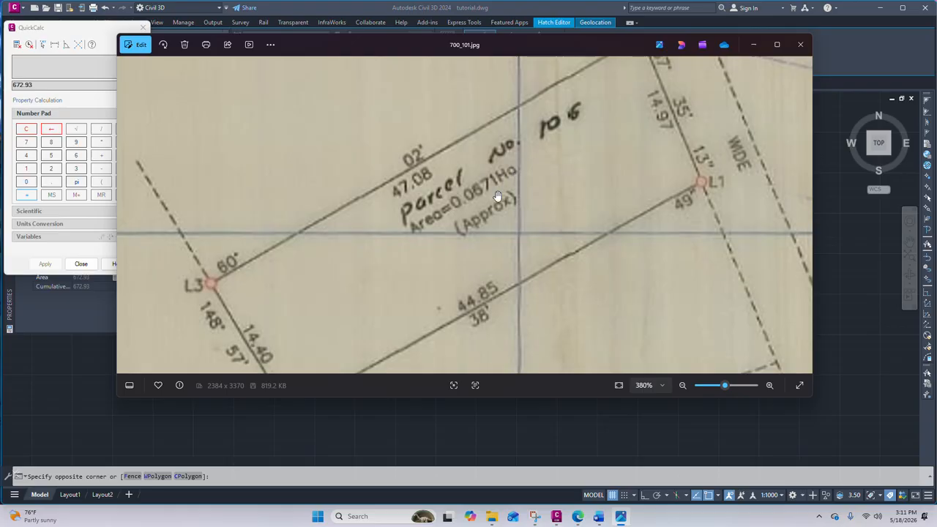
scroll(498, 197, "down", 6)
left_click(756, 46)
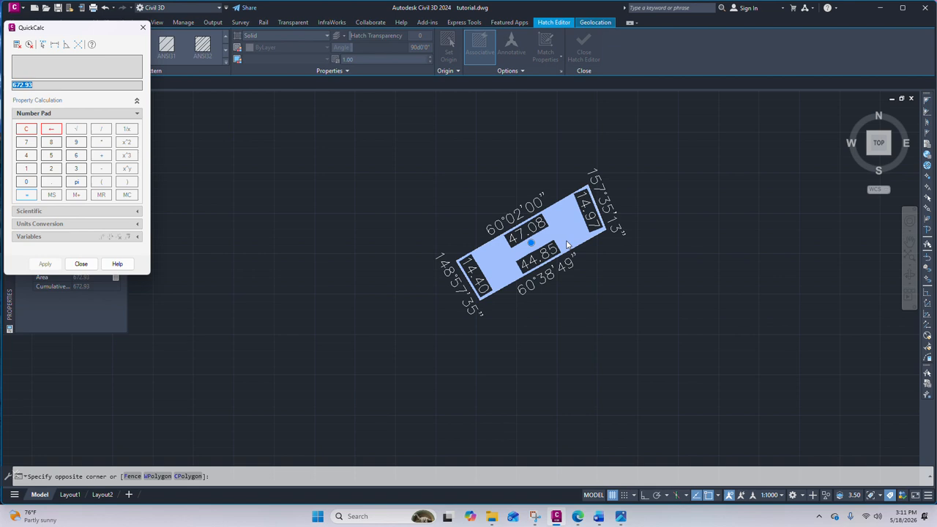
left_click(78, 265)
Delete the solid hatch from the parcel's interior and close the object properties.
left_click(287, 256)
scroll(341, 223, "down", 3)
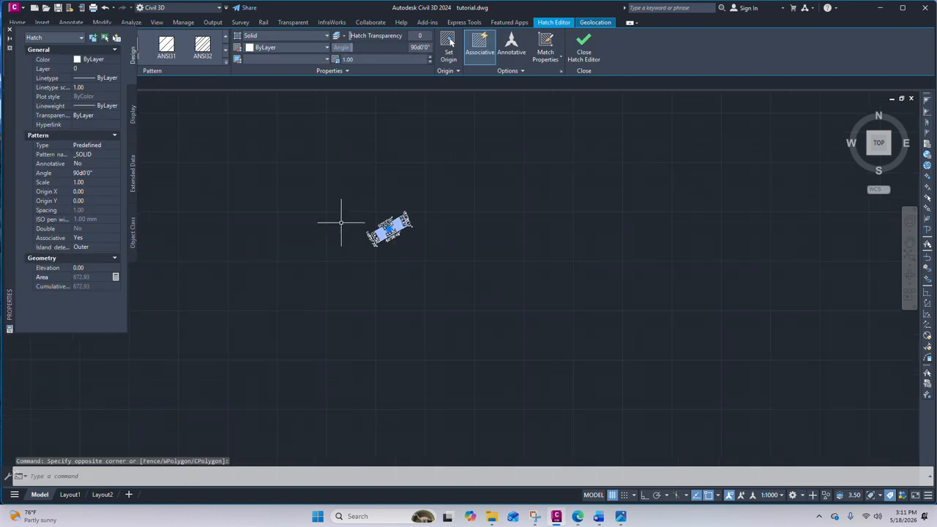
scroll(392, 229, "up", 6)
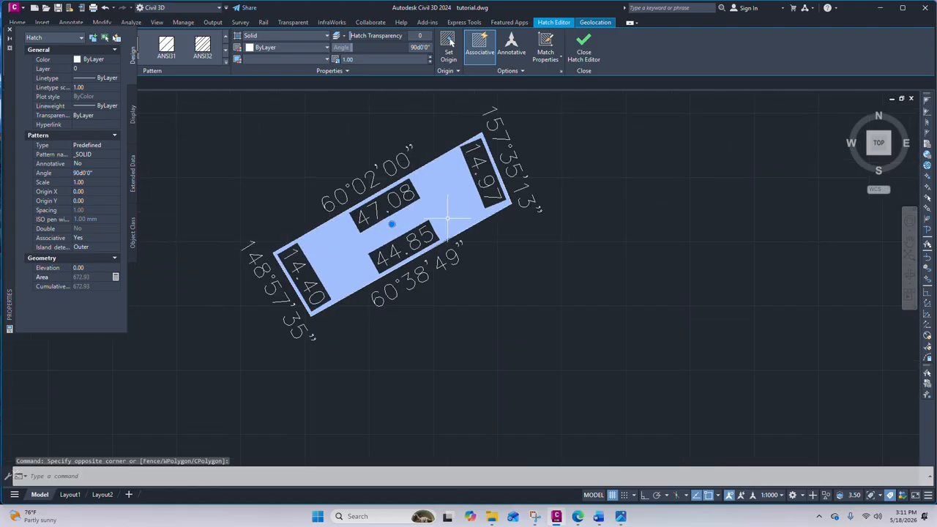
key("Delete")
scroll(445, 210, "down", 5)
scroll(446, 220, "up", 5)
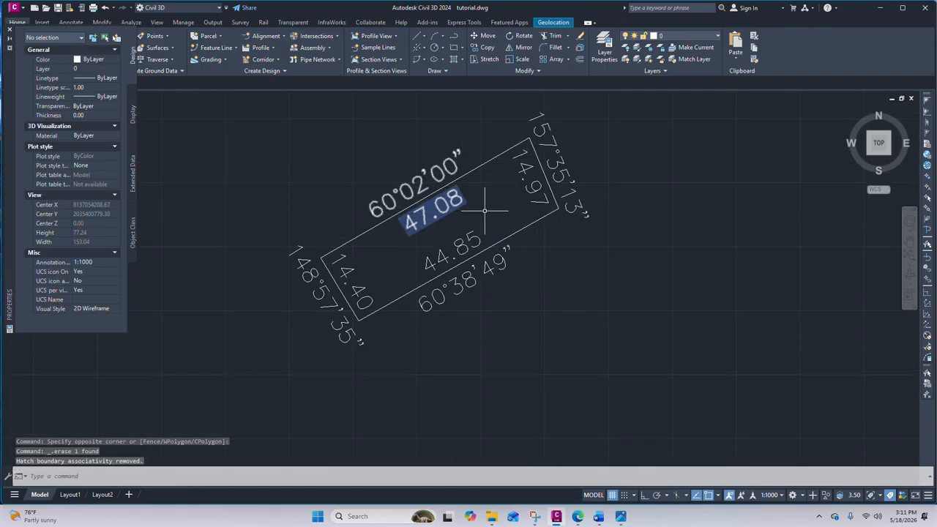
scroll(512, 220, "down", 8)
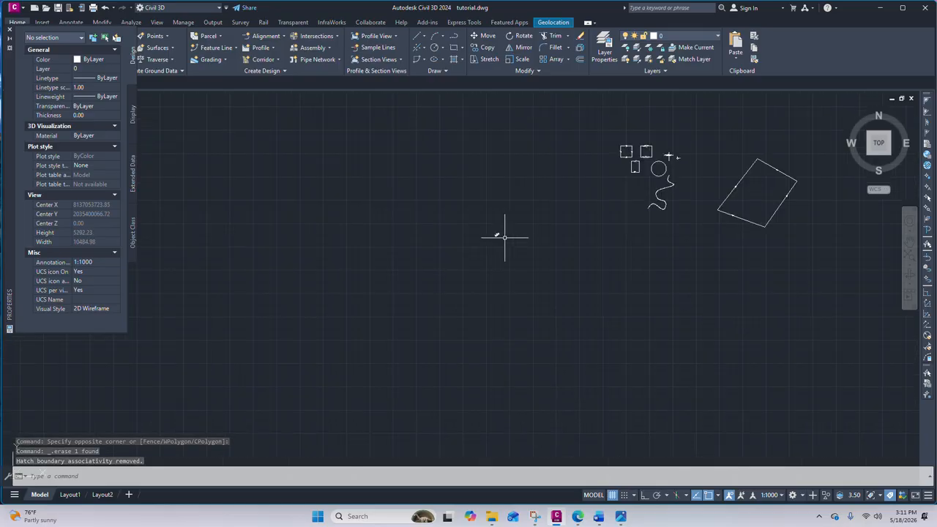
scroll(504, 237, "up", 8)
scroll(627, 246, "down", 4)
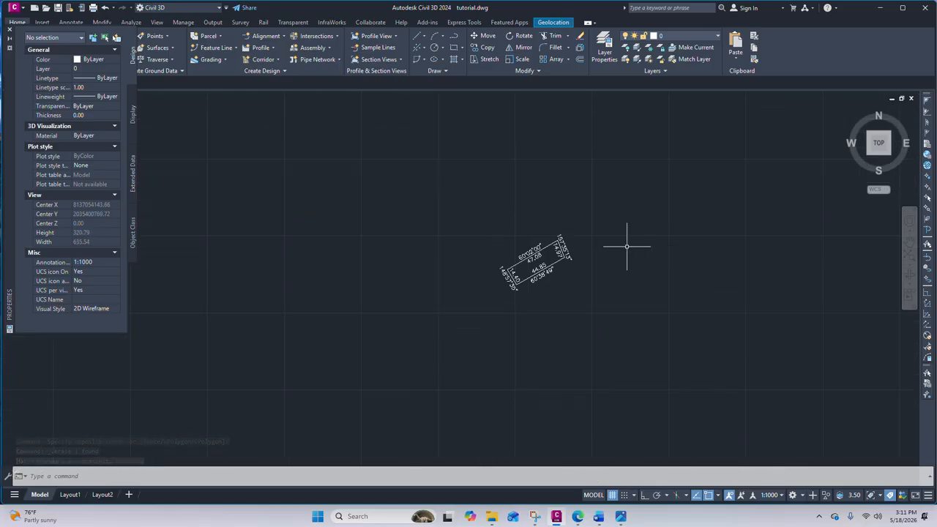
scroll(626, 247, "up", 3)
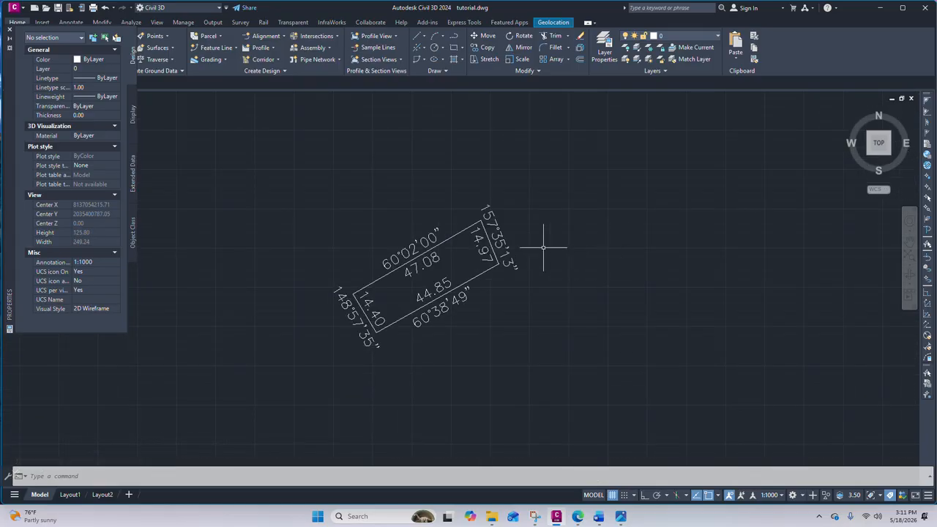
left_click(10, 31)
scroll(488, 173, "down", 3)
scroll(491, 183, "up", 5)
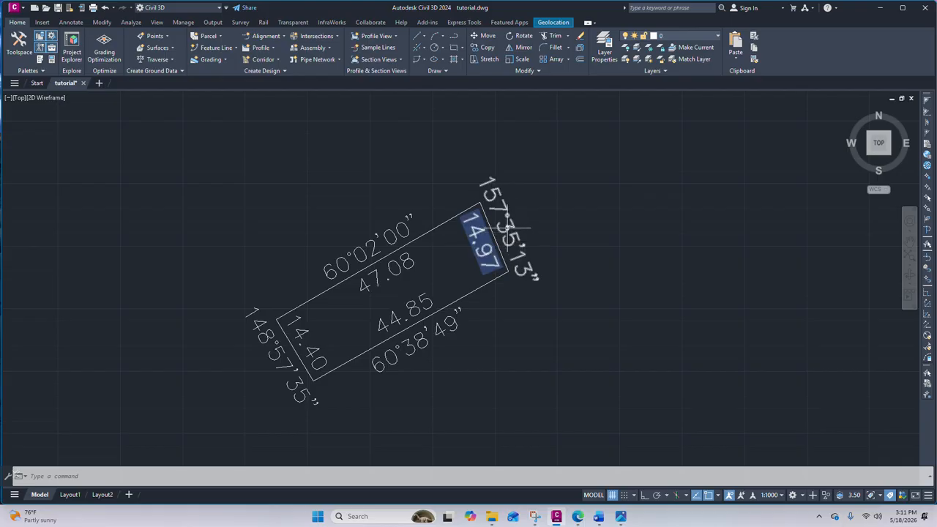
Inspect the properties of the short eastern side's bearing and distance label, then deselect it.
left_click(497, 208)
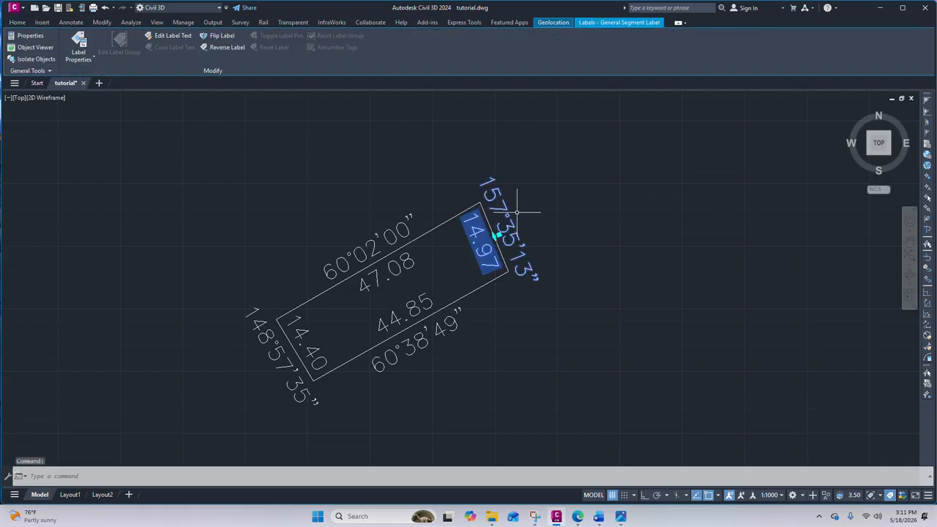
right_click(384, 171)
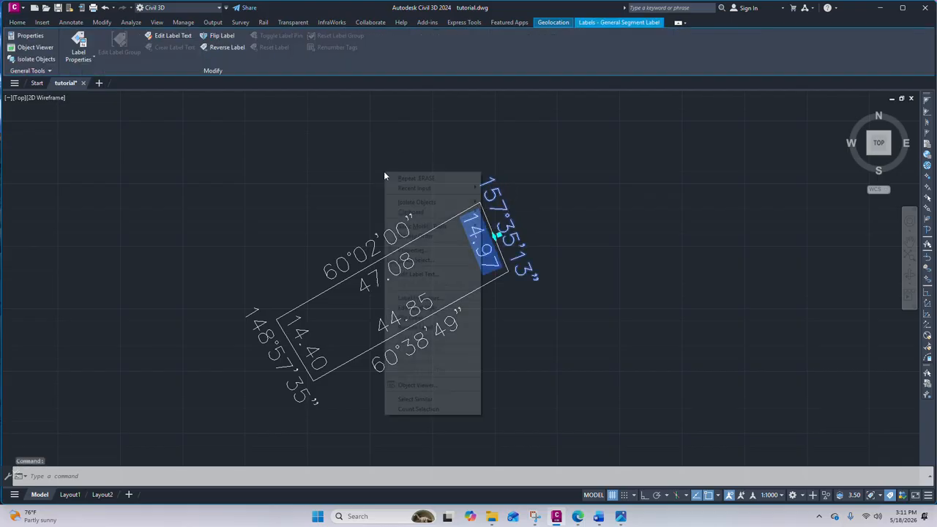
left_click(410, 251)
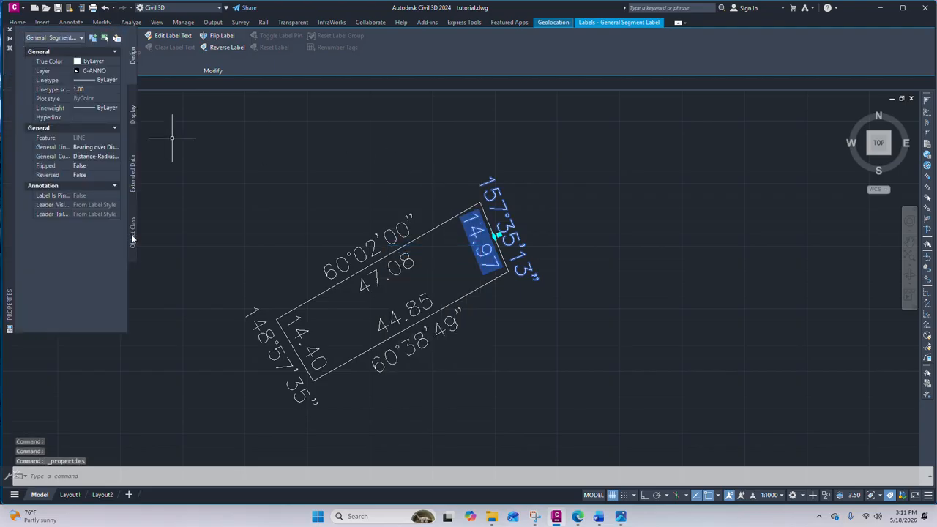
left_click(9, 33)
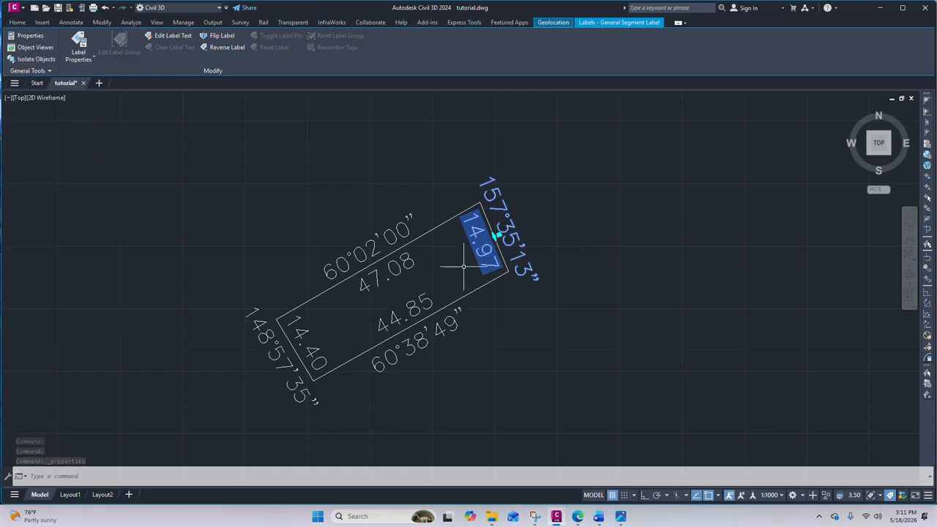
scroll(506, 256, "down", 2)
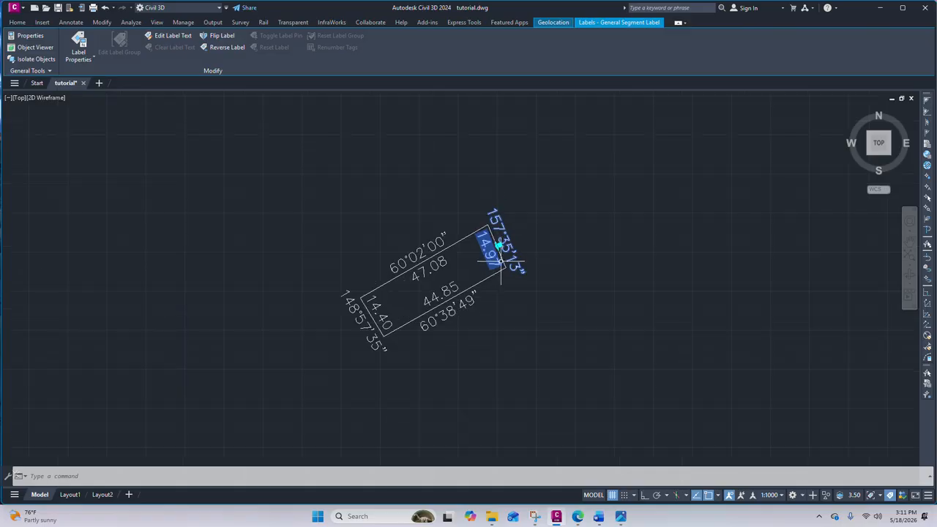
scroll(502, 246, "up", 4)
scroll(531, 244, "down", 1)
key("Escape")
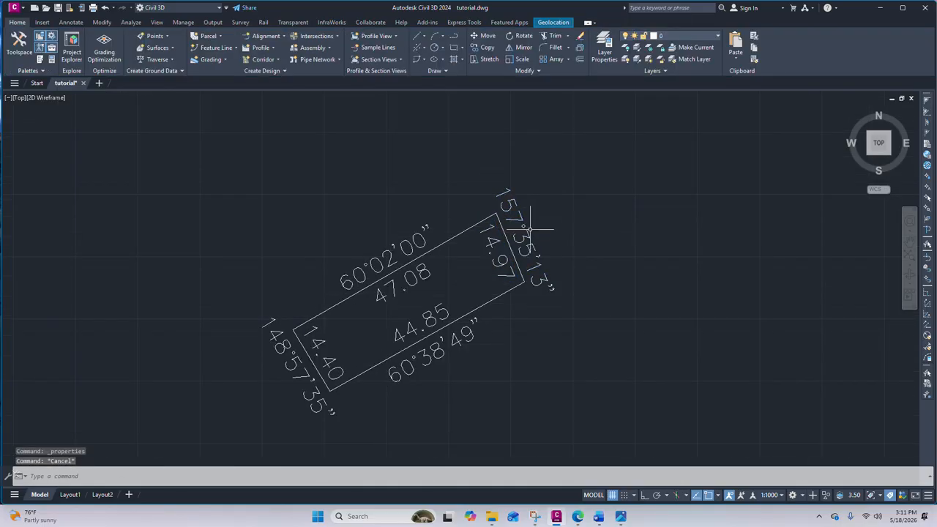
Explode the short eastern side's bearing and distance label with the EXPLODE command.
left_click(529, 233)
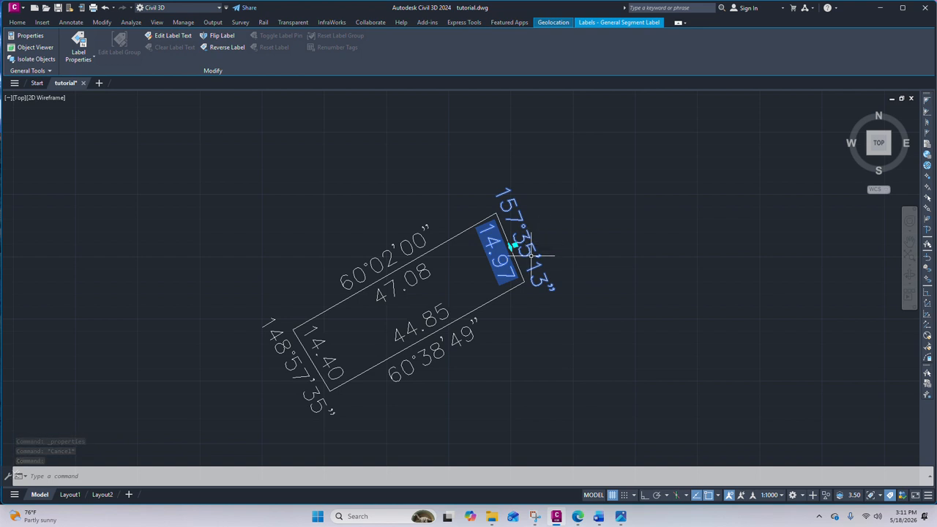
type("explode")
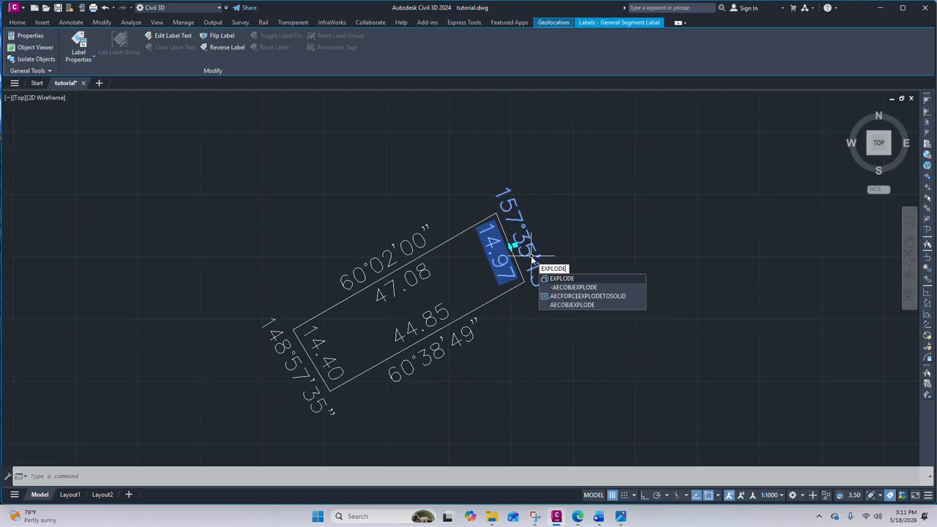
key("Return")
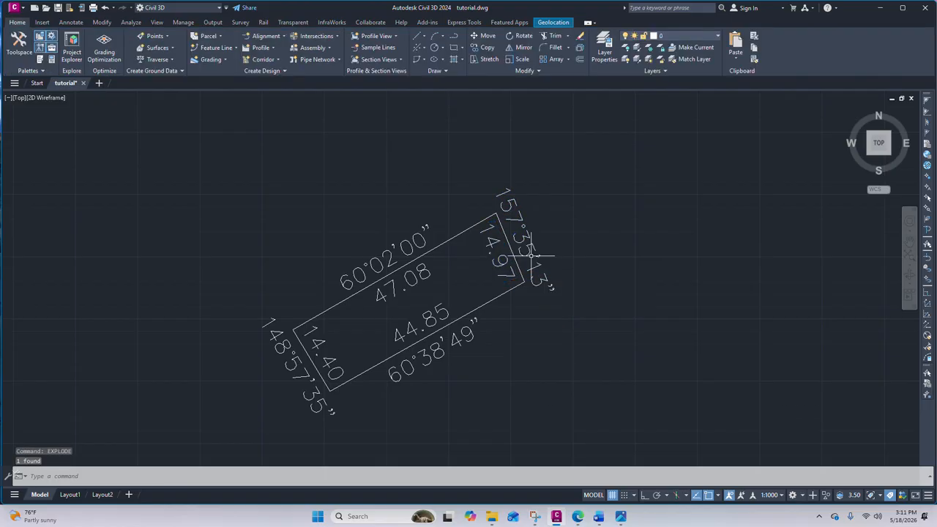
scroll(487, 184, "down", 4)
scroll(498, 205, "up", 6)
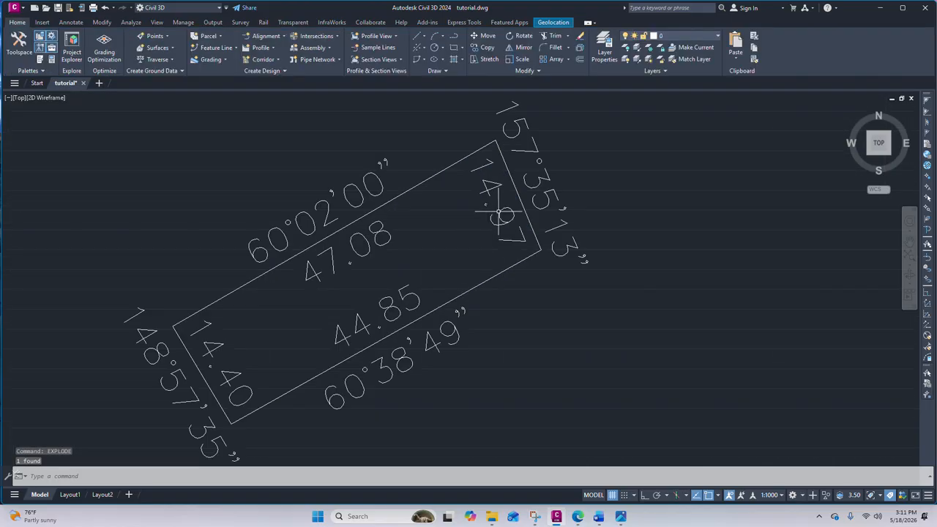
scroll(504, 172, "down", 4)
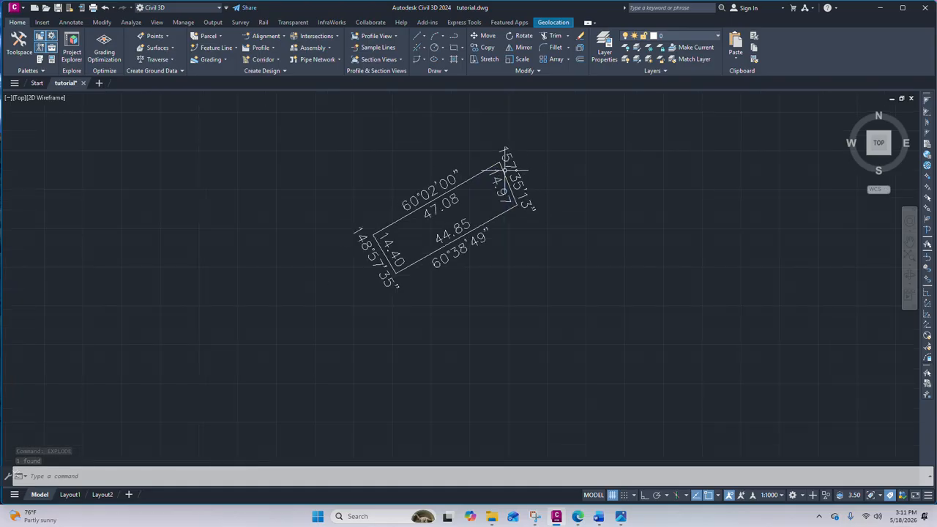
double_click(515, 172)
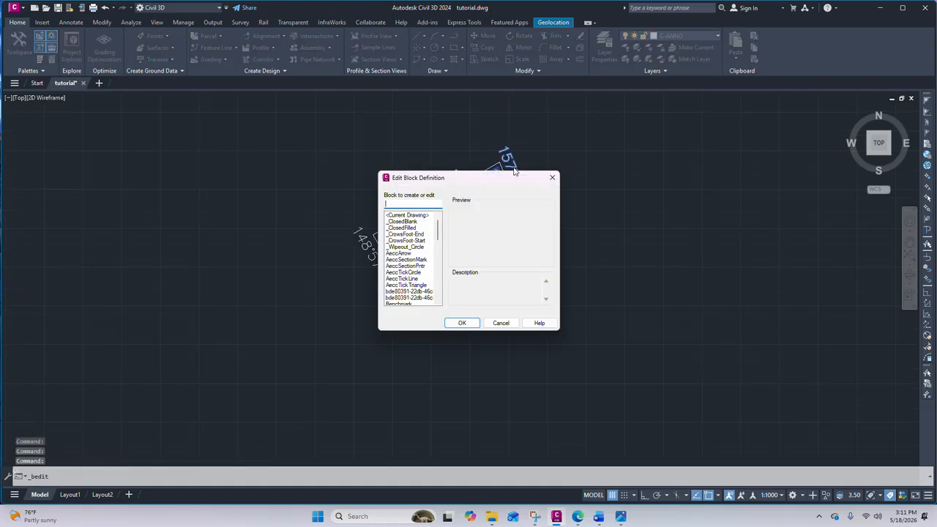
left_click(553, 179)
scroll(514, 152, "up", 5)
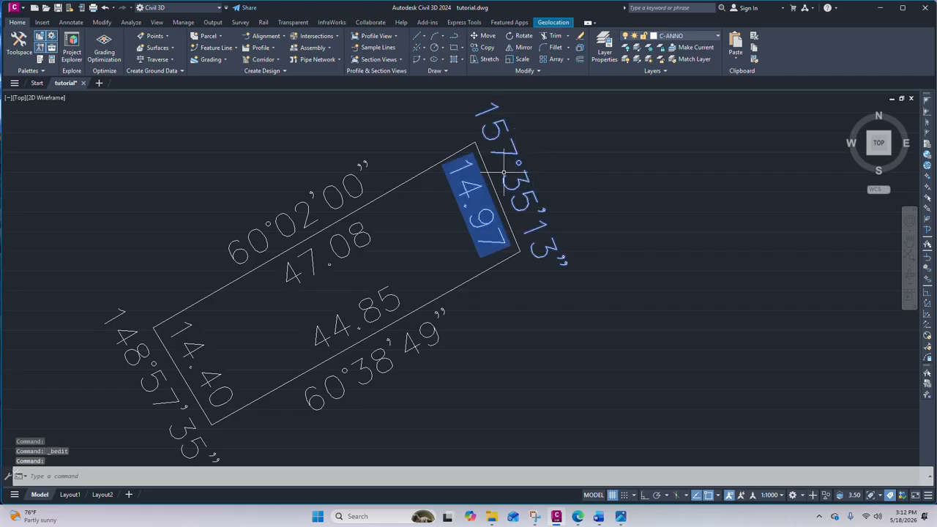
scroll(506, 162, "down", 5)
key("Escape")
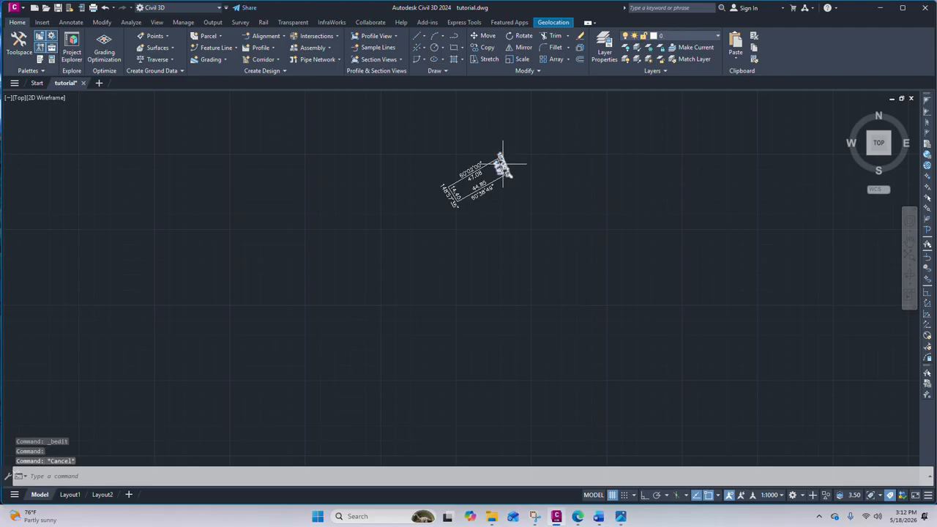
Inspect the properties of the exploded label on the short eastern side.
left_click(506, 162)
right_click(517, 162)
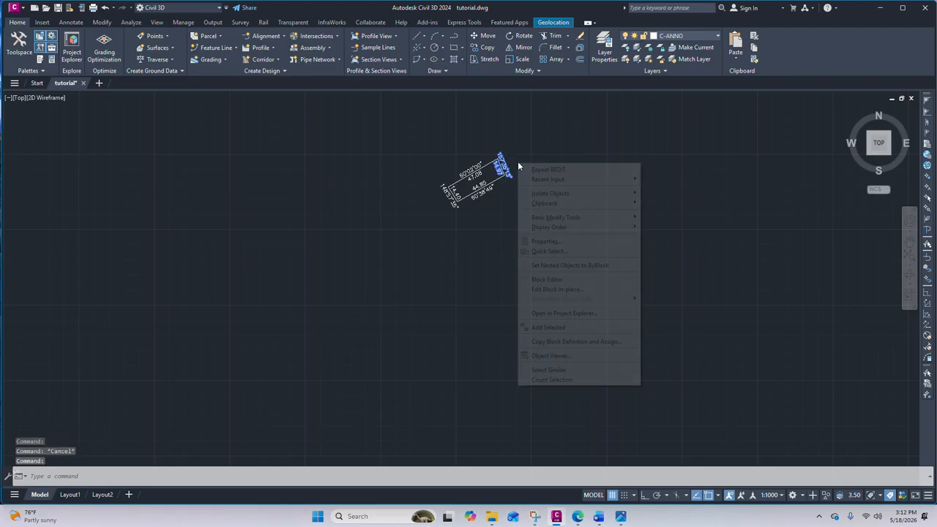
left_click(561, 242)
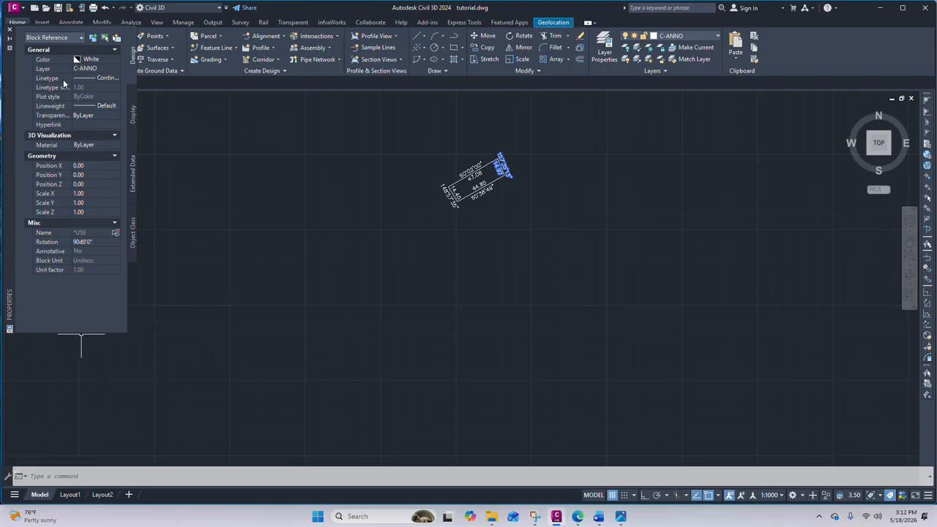
left_click(9, 30)
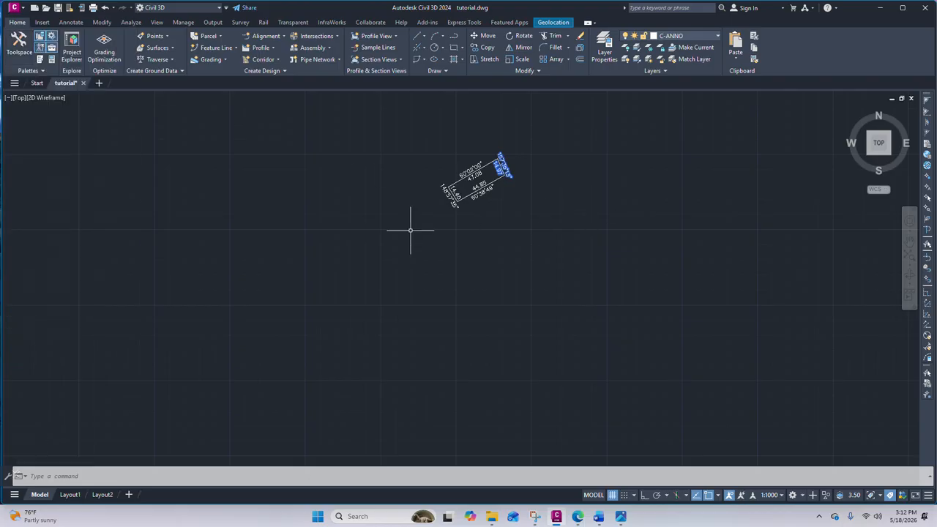
Deselect the exploded label and add multiline text reading "aaa" in the Annotative style just above the parcel's northeastern corner.
key("Escape")
scroll(509, 234, "up", 5)
scroll(483, 234, "down", 5)
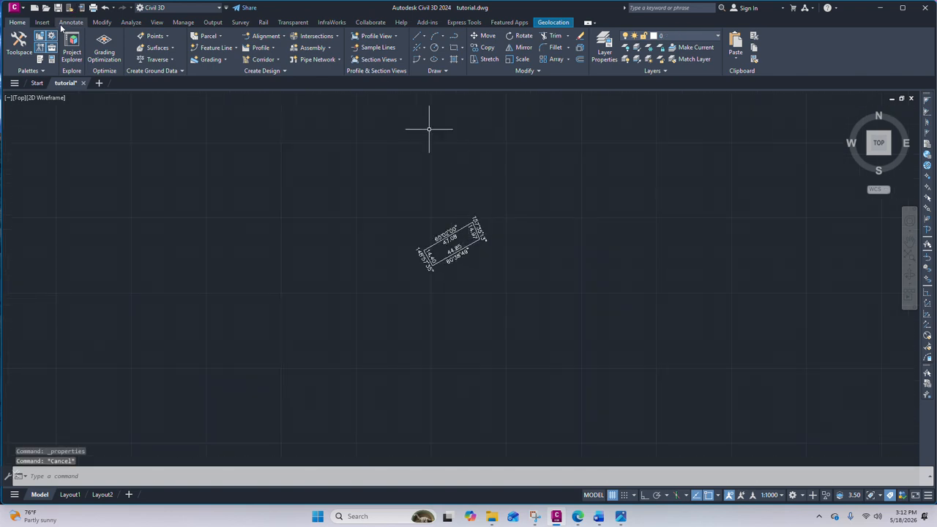
left_click(70, 23)
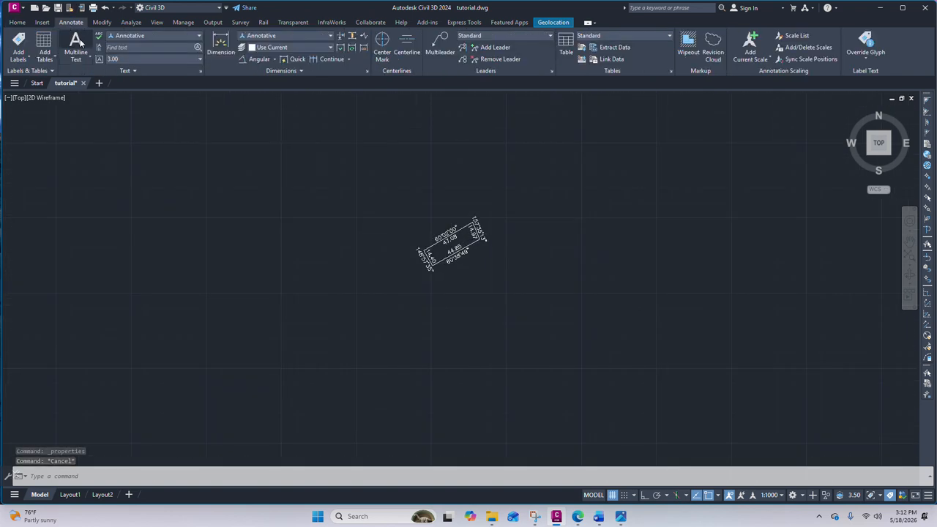
left_click(76, 43)
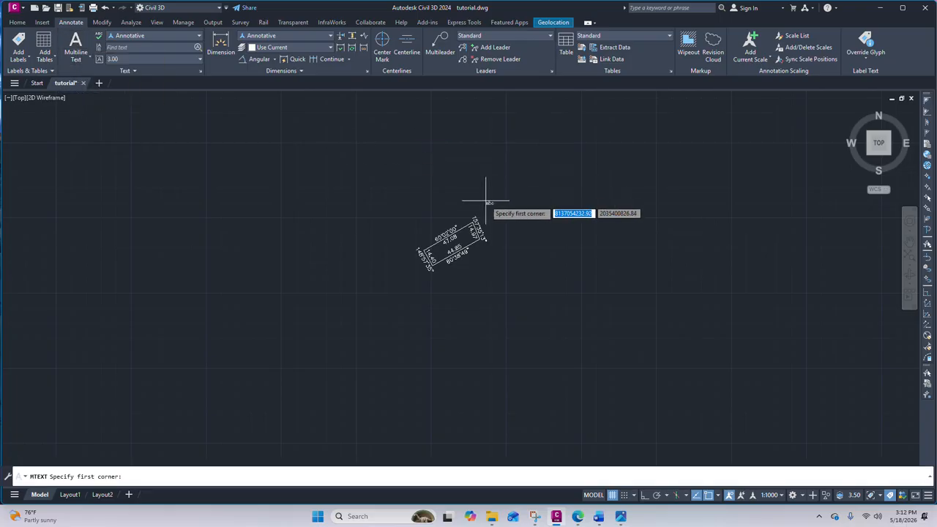
left_click(486, 201)
left_click(529, 217)
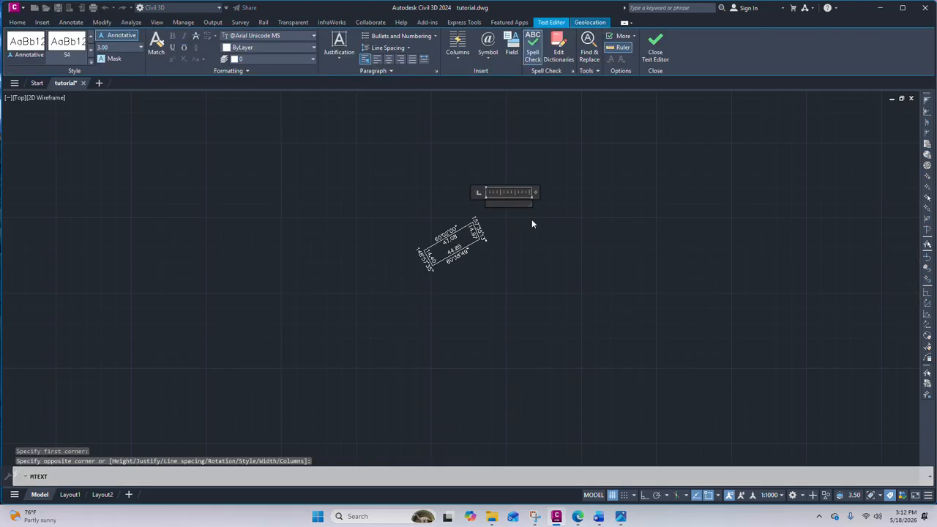
type("aaa")
left_click(530, 220)
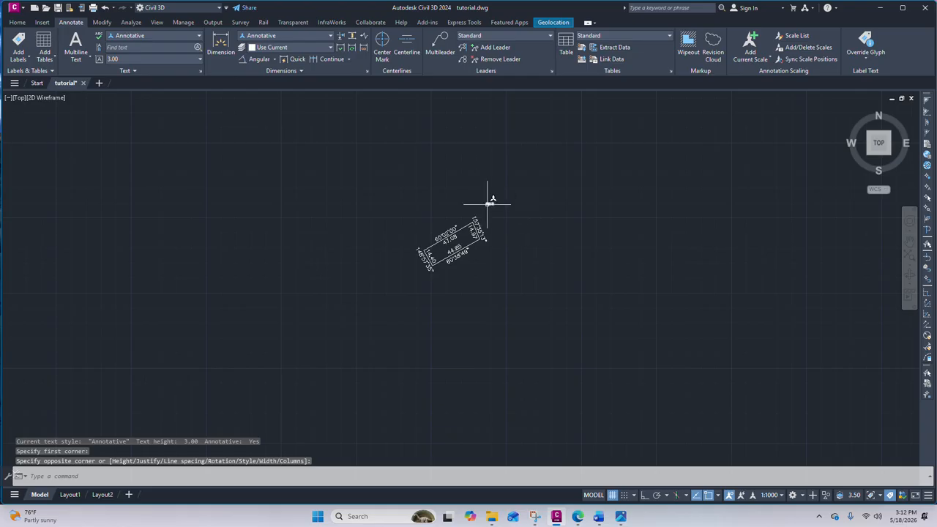
Examine the exploded label on the short eastern side beside the "aaa" text, checking how it selects, then deselect it.
scroll(488, 203, "up", 4)
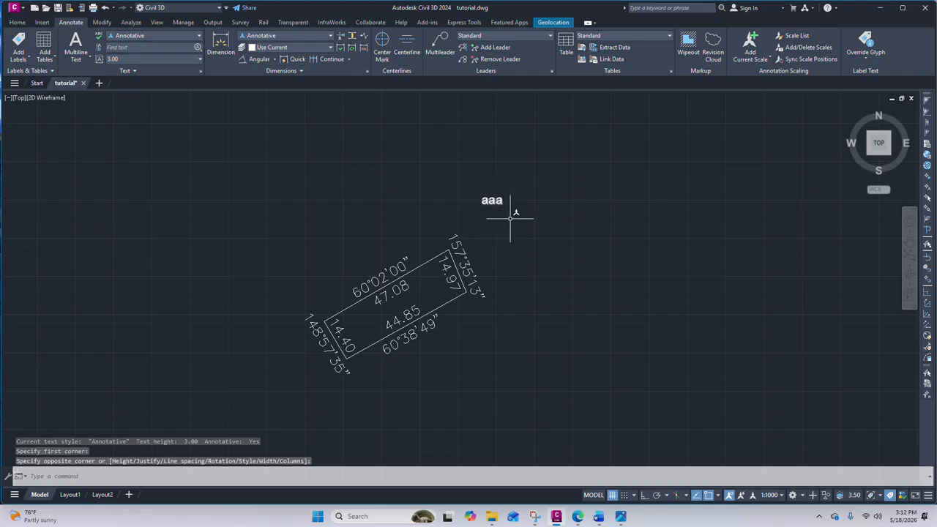
scroll(498, 228, "up", 2)
scroll(497, 228, "up", 2)
scroll(454, 176, "down", 2)
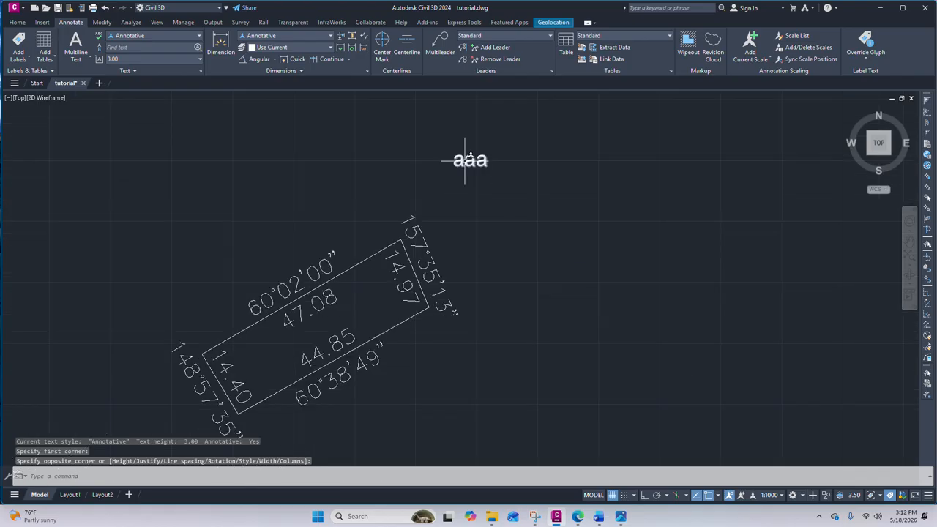
left_click(418, 227)
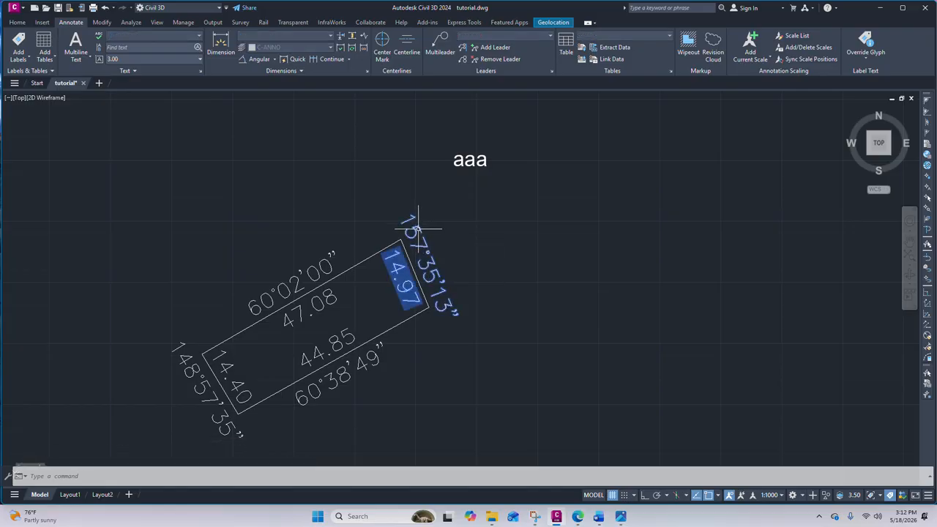
scroll(440, 212, "down", 3)
scroll(443, 233, "up", 3)
scroll(454, 213, "down", 3)
scroll(473, 186, "up", 4)
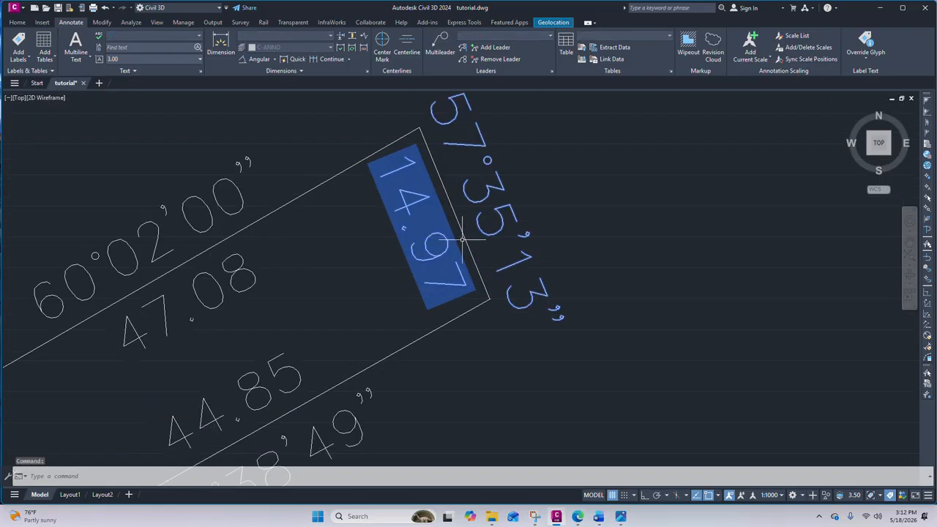
scroll(469, 220, "down", 2)
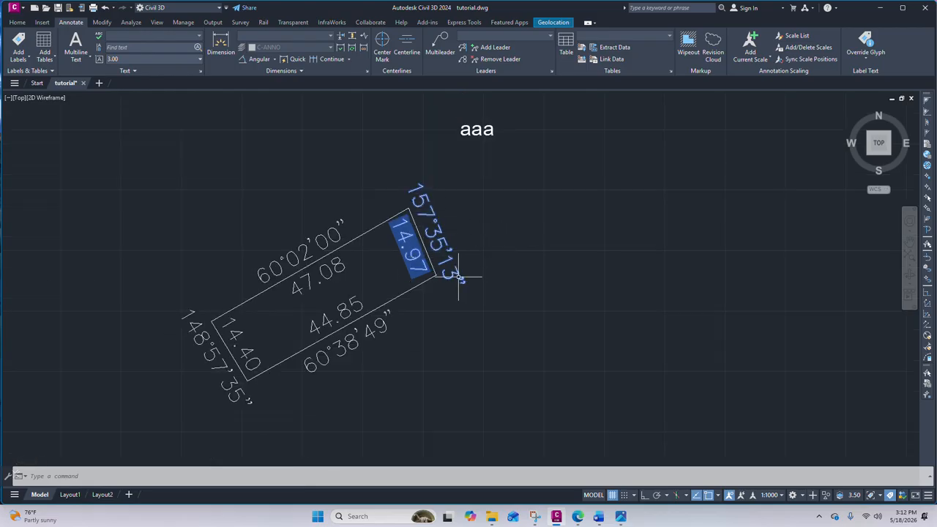
key("Escape")
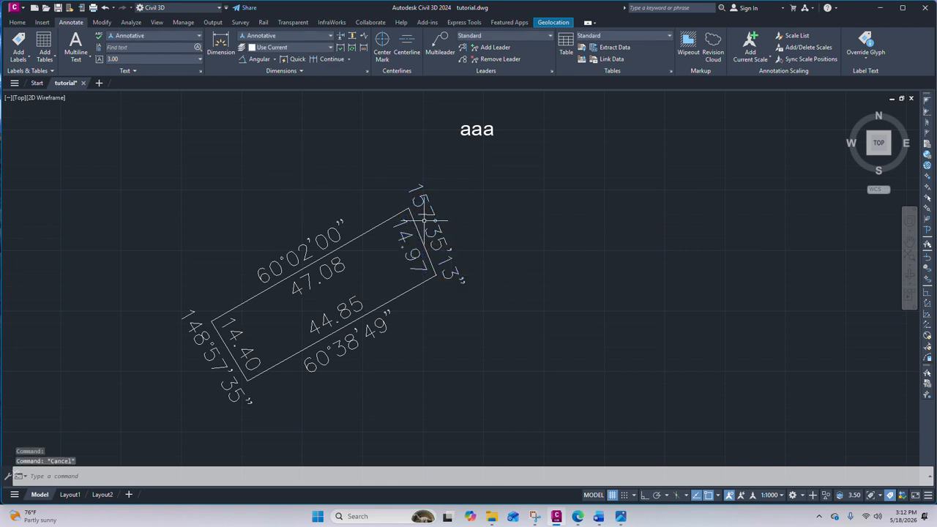
left_click(427, 216)
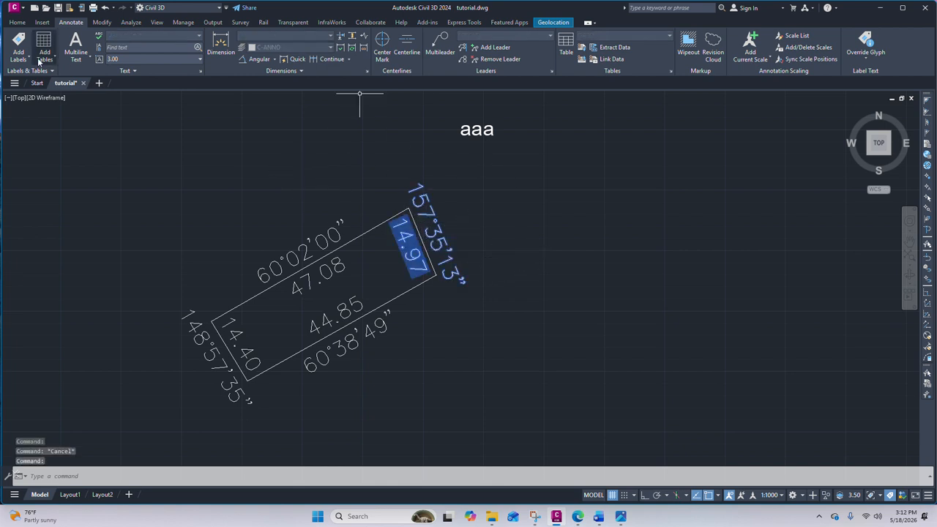
scroll(446, 186, "down", 1)
scroll(452, 214, "up", 3)
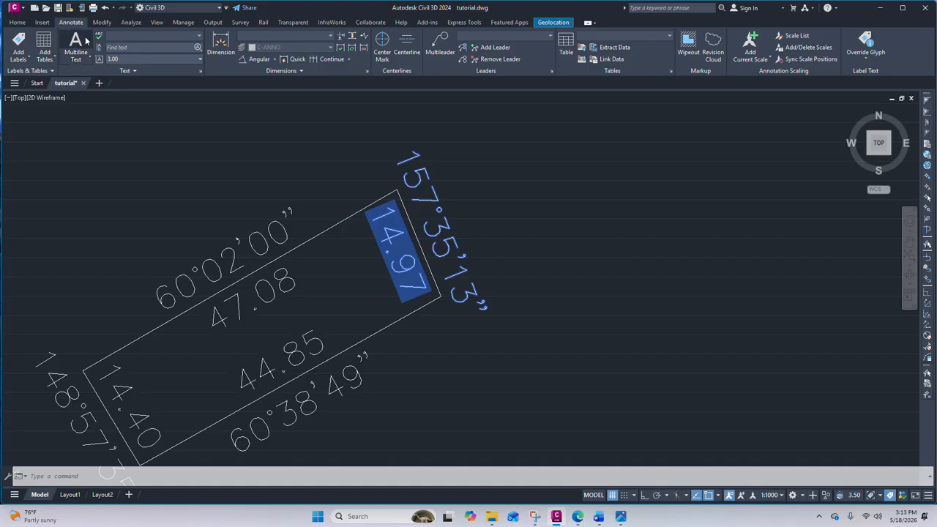
key("Escape")
key("Escape")
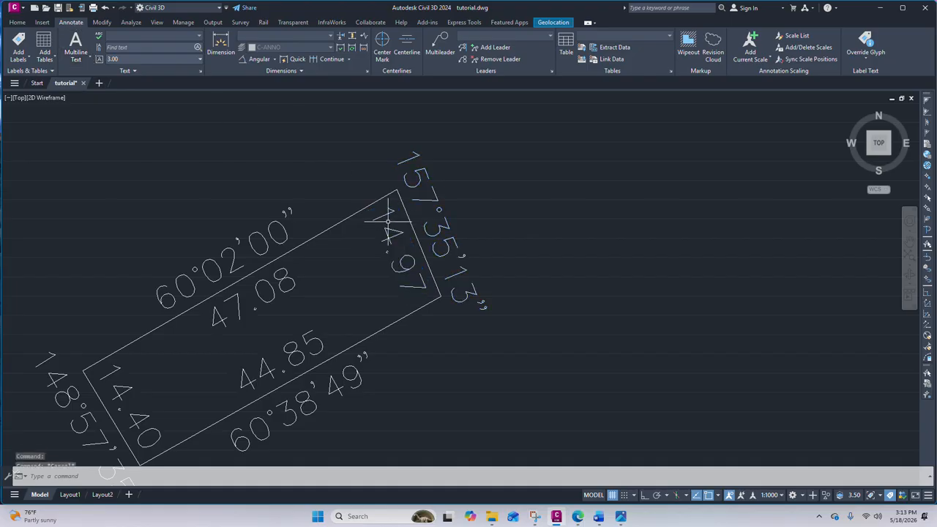
Select the unexploded bearing and distance label on the short western side to examine its label type, then deselect it.
scroll(376, 147, "down", 3)
scroll(263, 240, "up", 3)
left_click(272, 231)
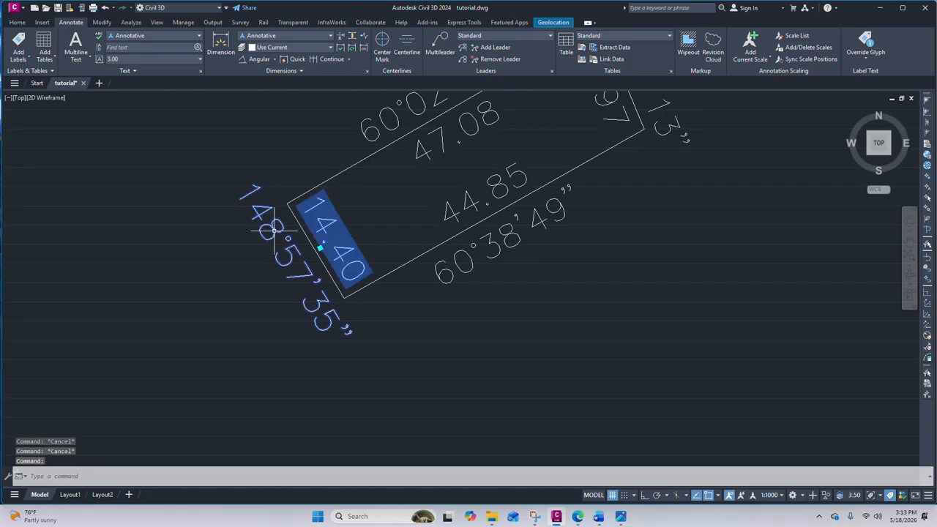
left_click(71, 23)
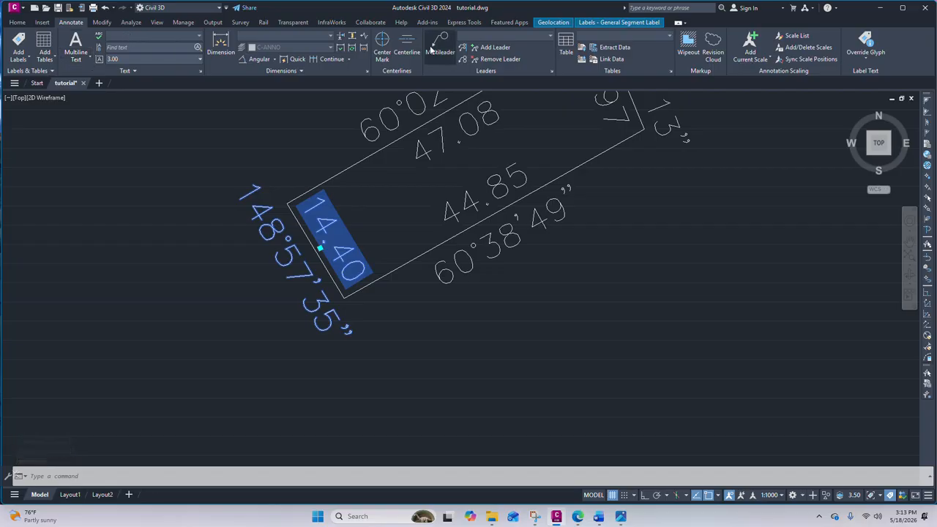
scroll(395, 288, "down", 1)
scroll(378, 279, "up", 3)
scroll(378, 279, "down", 5)
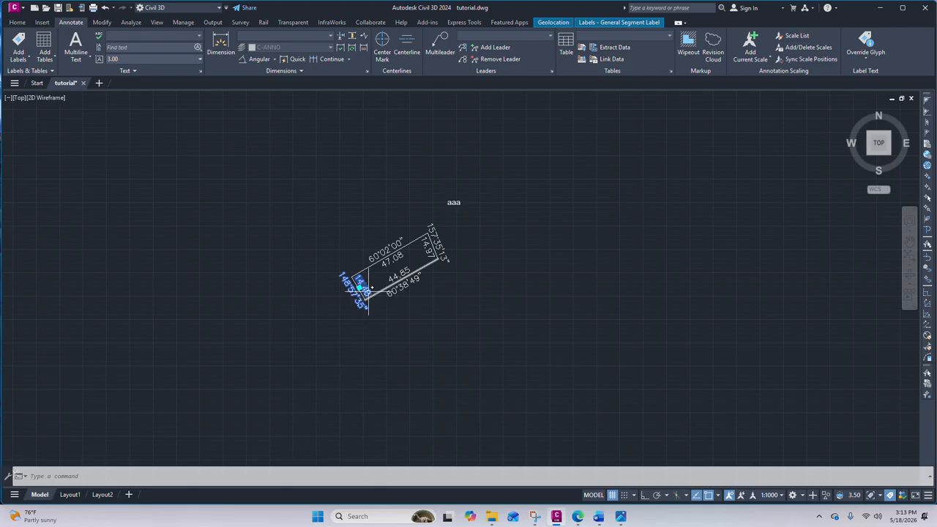
scroll(371, 278, "up", 3)
key("Escape")
scroll(371, 298, "down", 3)
scroll(371, 299, "up", 3)
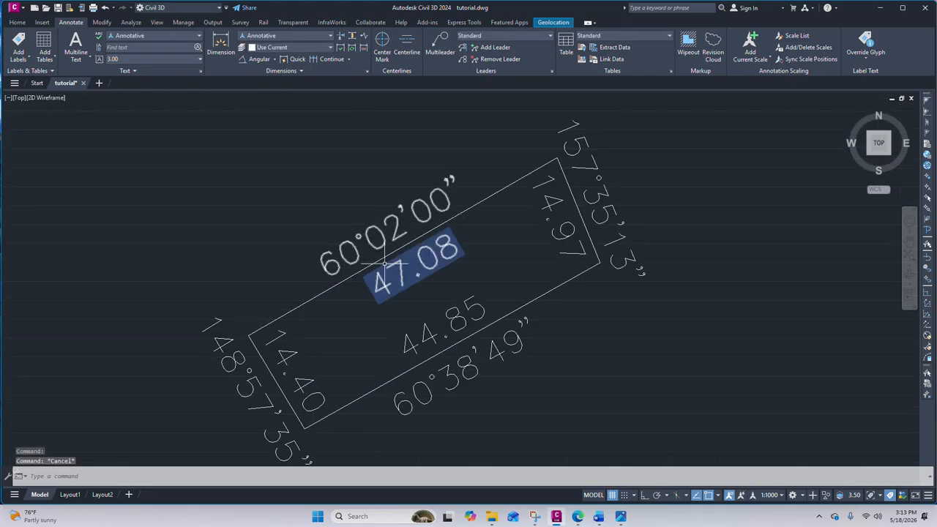
scroll(372, 236, "down", 4)
scroll(446, 265, "up", 3)
scroll(418, 267, "down", 2)
scroll(423, 256, "up", 3)
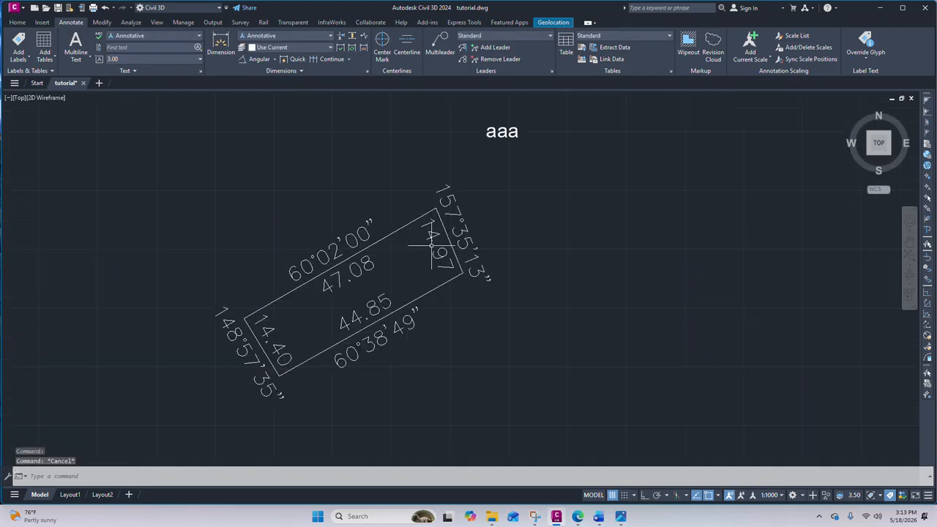
scroll(422, 233, "down", 2)
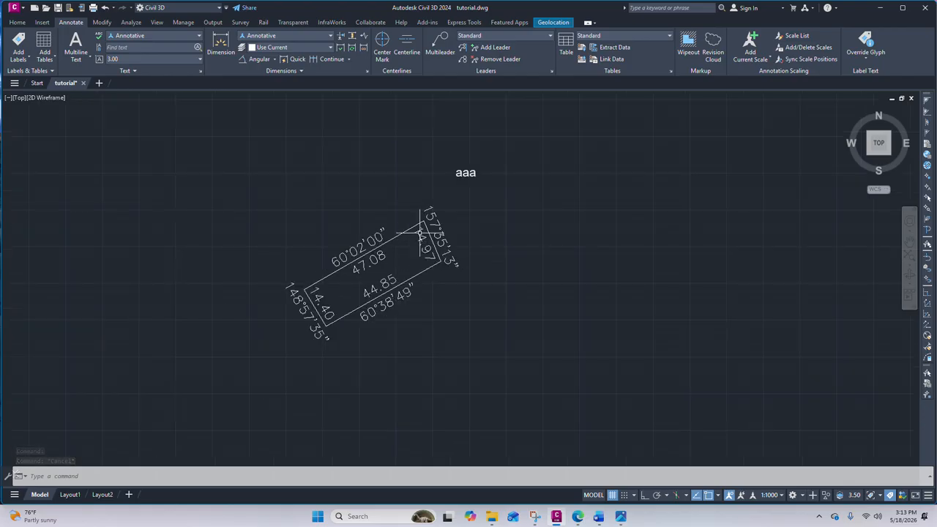